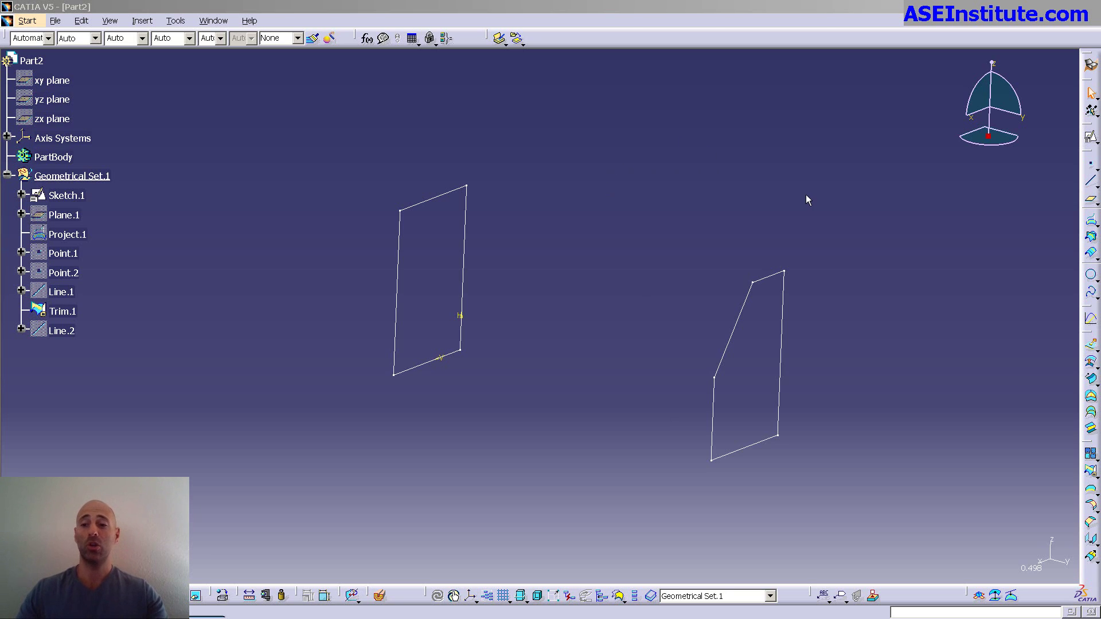
Start a multi-sections surface with Sketch.1 and Trim.1 as its two sections.
left_click(1088, 413)
middle_click_drag(656, 317, 457, 246)
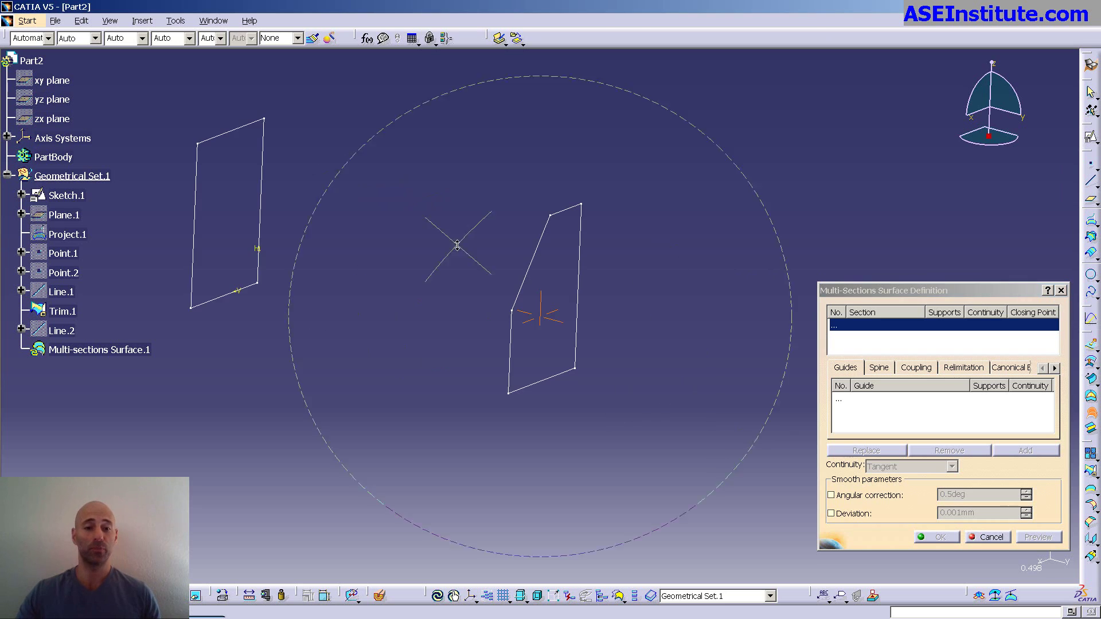
left_click(234, 293)
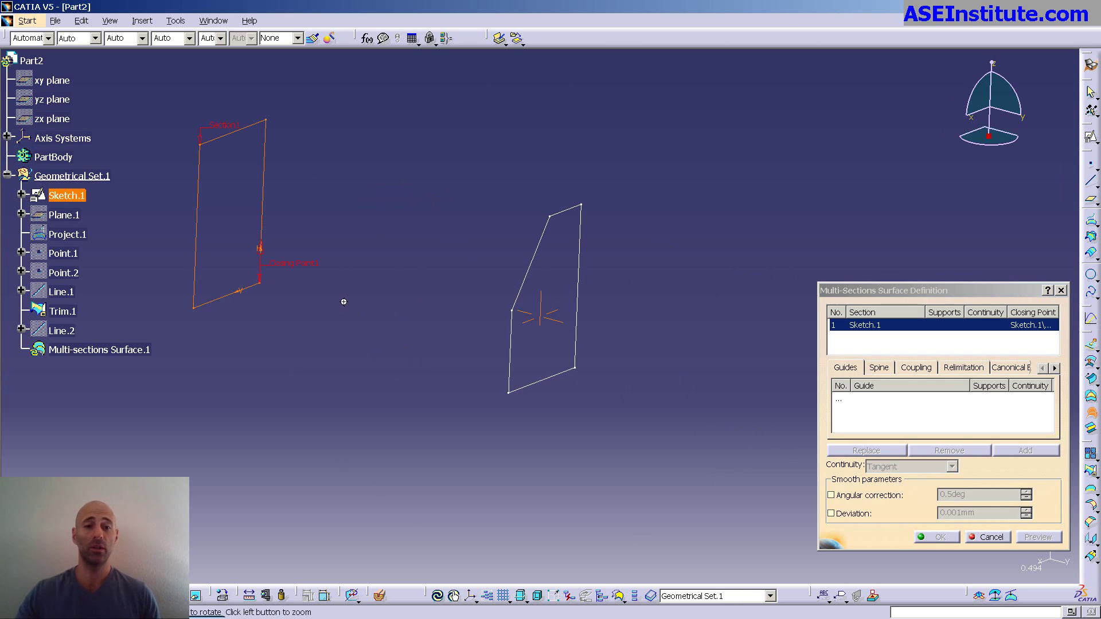
middle_click_drag(343, 302, 389, 331)
left_click(611, 402)
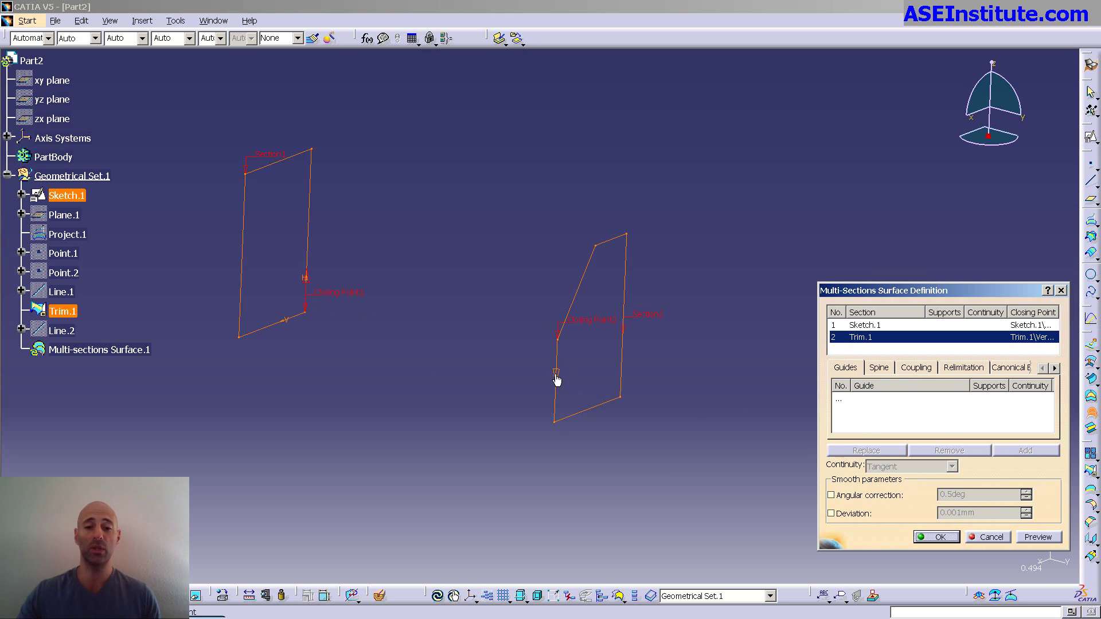
Move Trim.1's closing point to its bottom-right vertex.
right_click(597, 328)
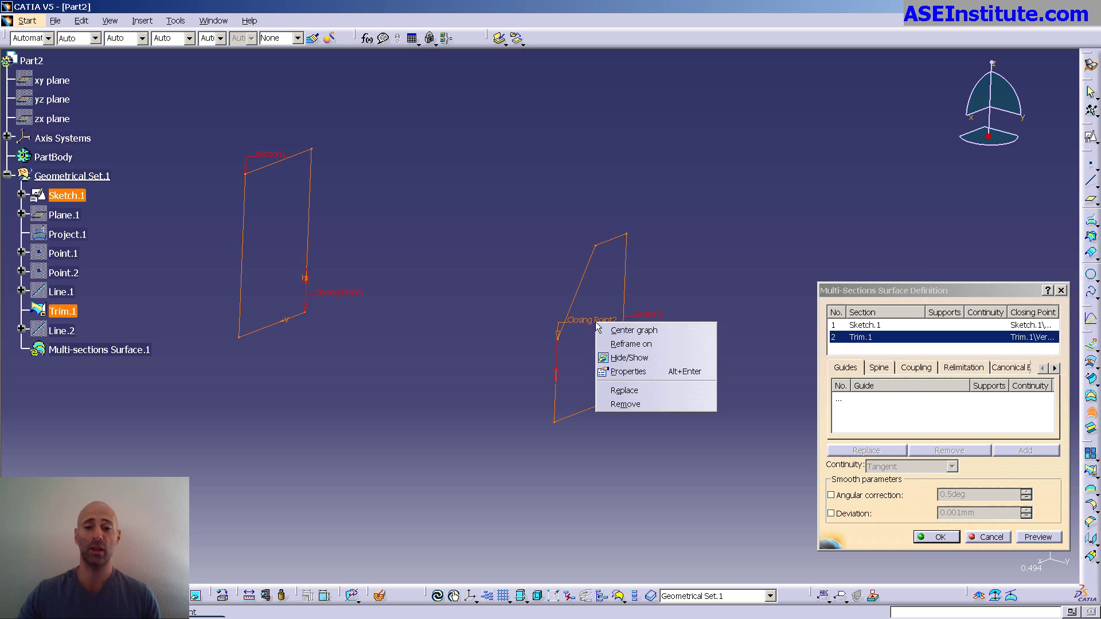
left_click(628, 390)
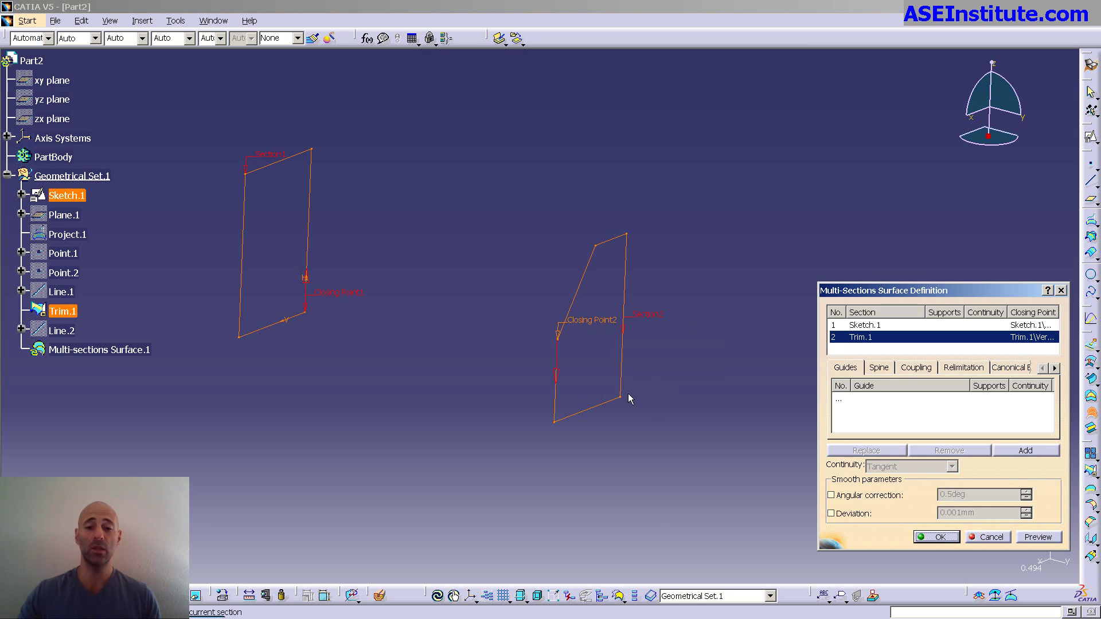
left_click(622, 397)
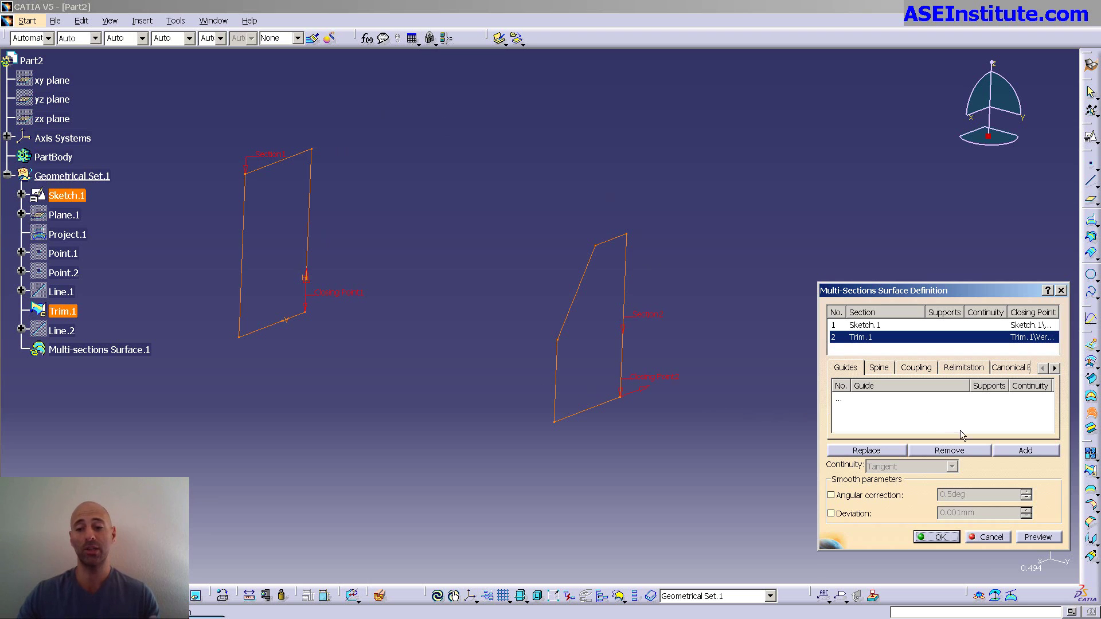
Preview the box-shaped loft between Sketch.1 and Trim.1 and orbit to inspect it.
left_click(1039, 538)
middle_click_drag(584, 447, 453, 376)
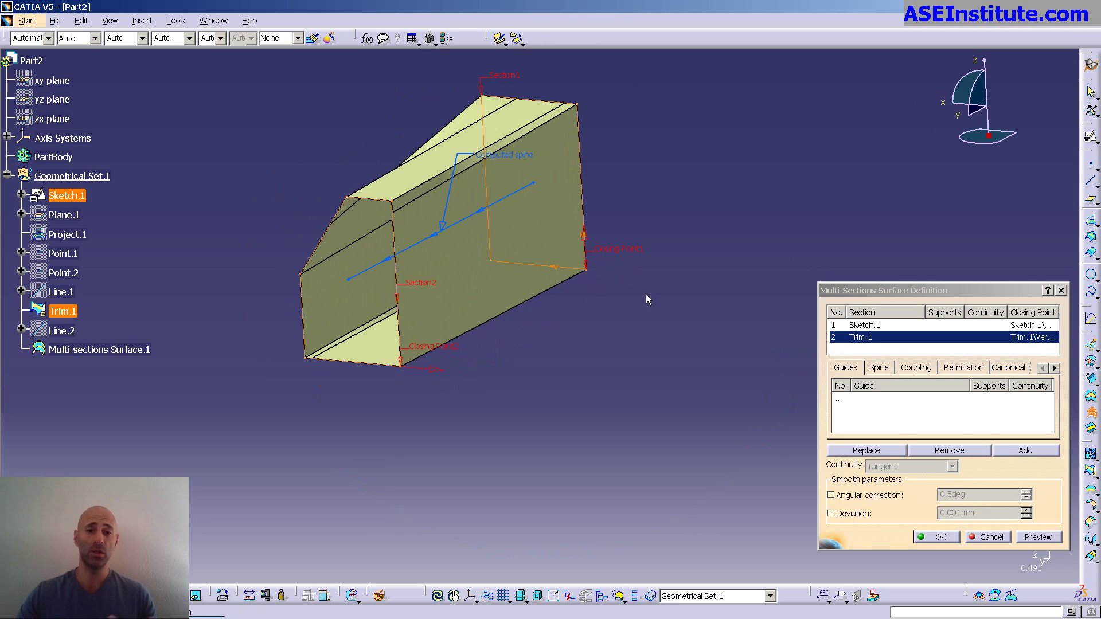
middle_click_drag(434, 331, 460, 369)
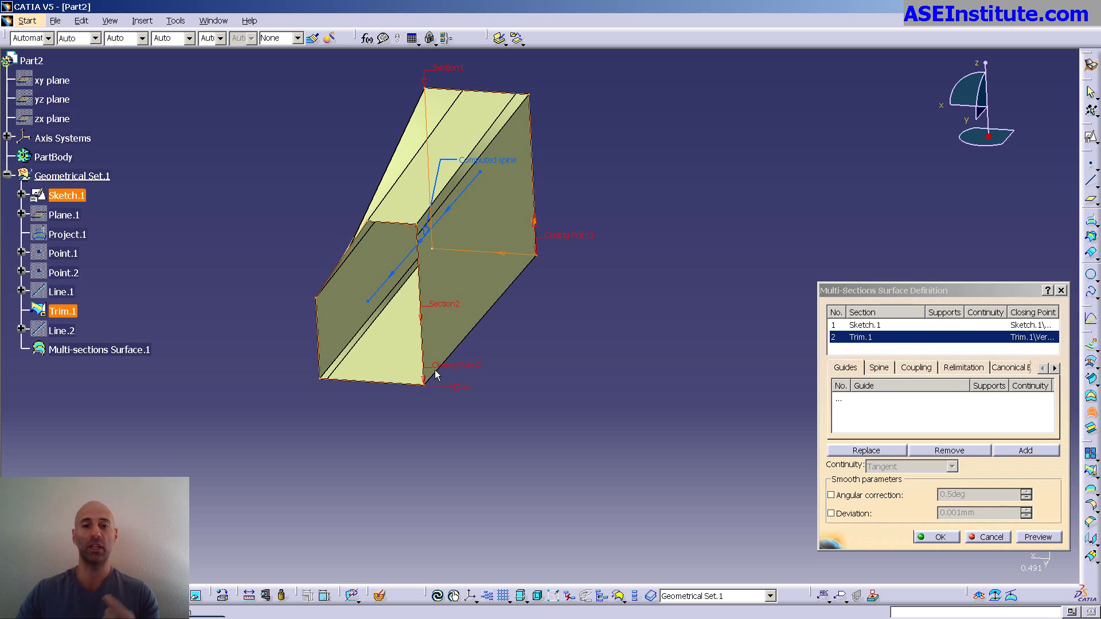
middle_click_drag(463, 398, 513, 276)
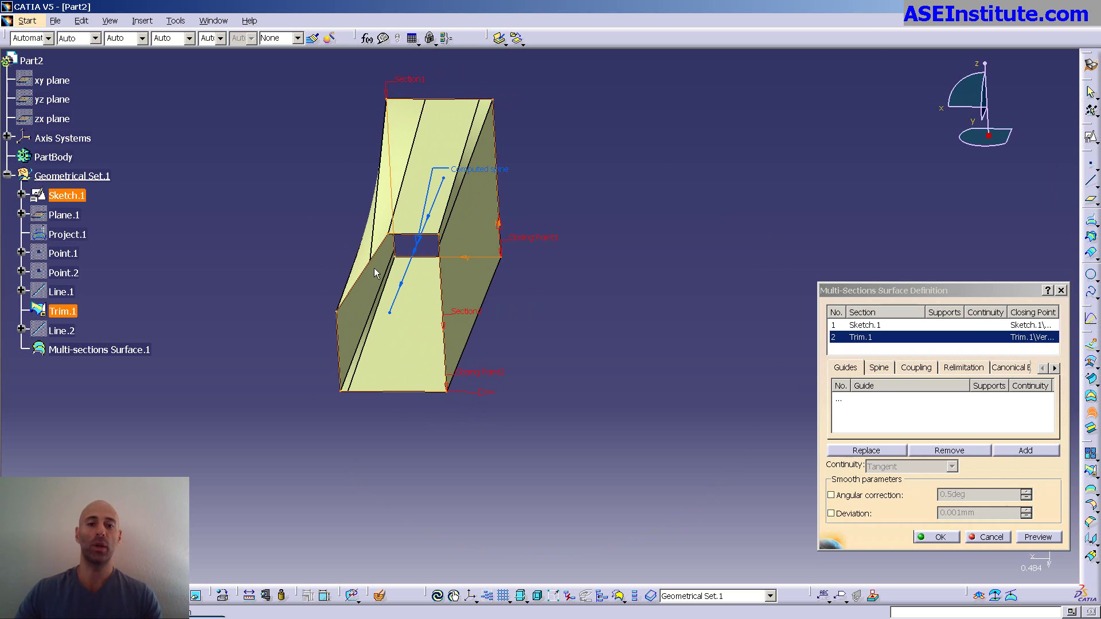
middle_click_drag(373, 267, 515, 144)
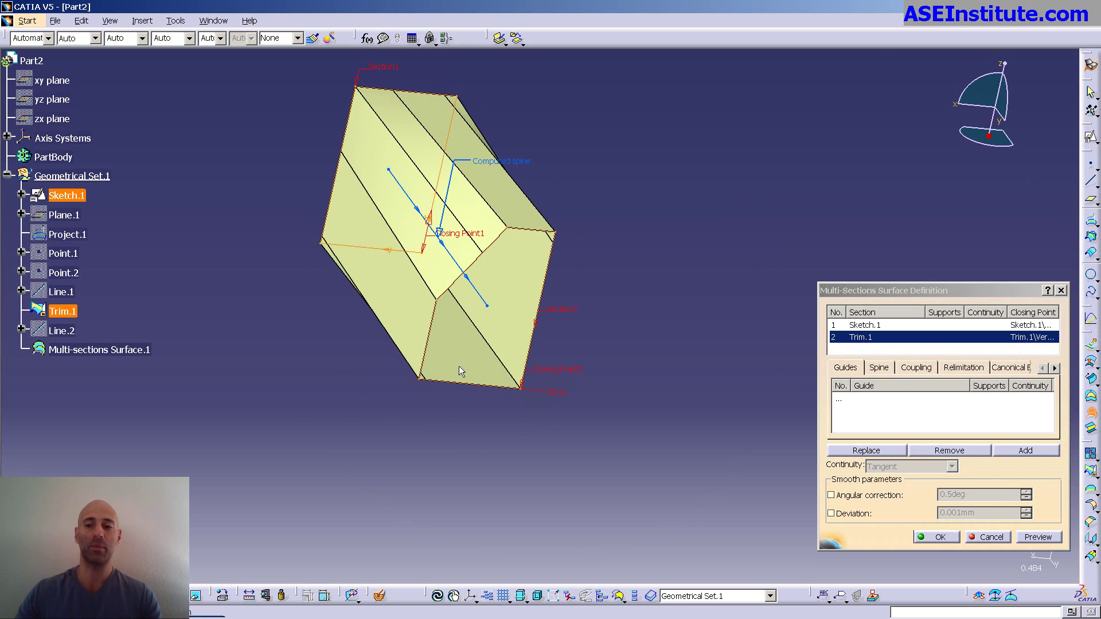
Try Vertices sections coupling, dismiss the resulting update error, and return coupling to Ratio.
left_click(920, 369)
left_click(948, 383)
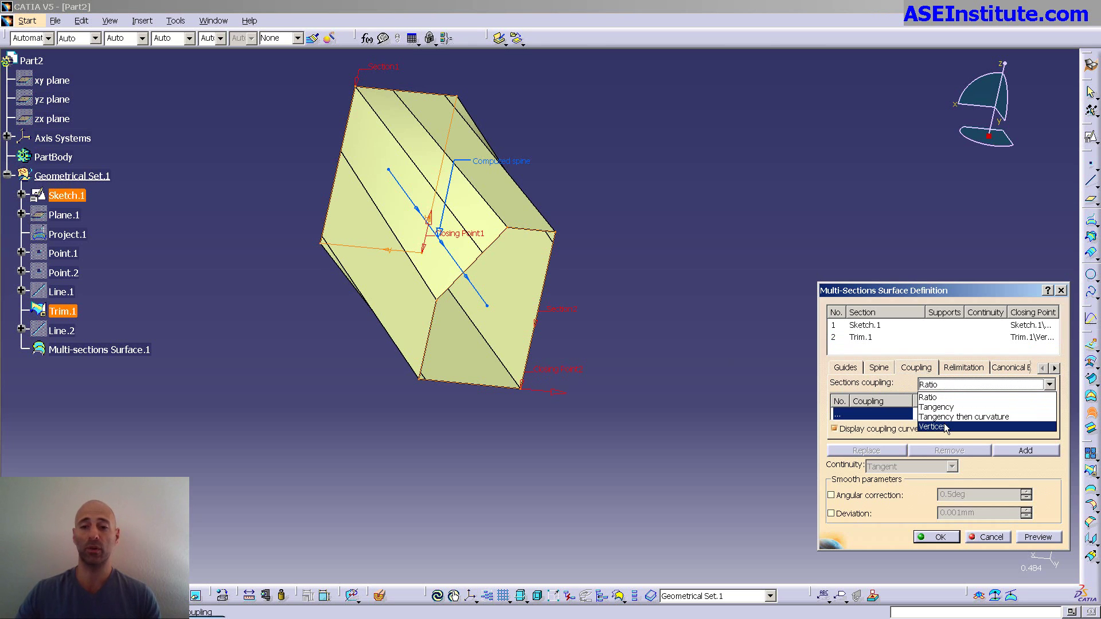
left_click(935, 425)
middle_click_drag(638, 338, 499, 321)
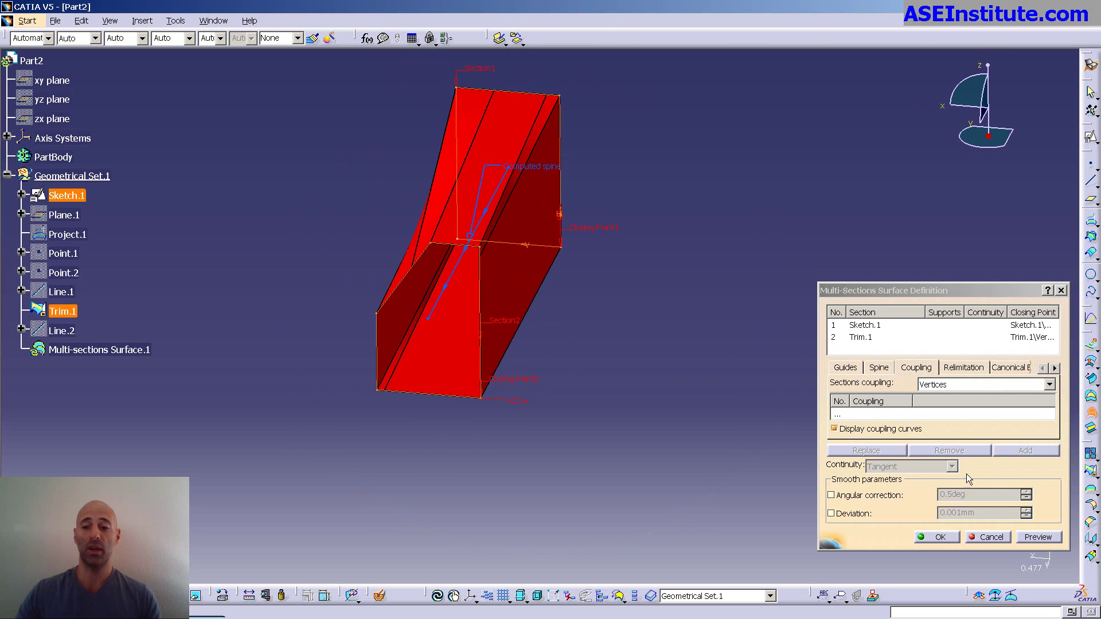
left_click(1048, 541)
left_click(634, 357)
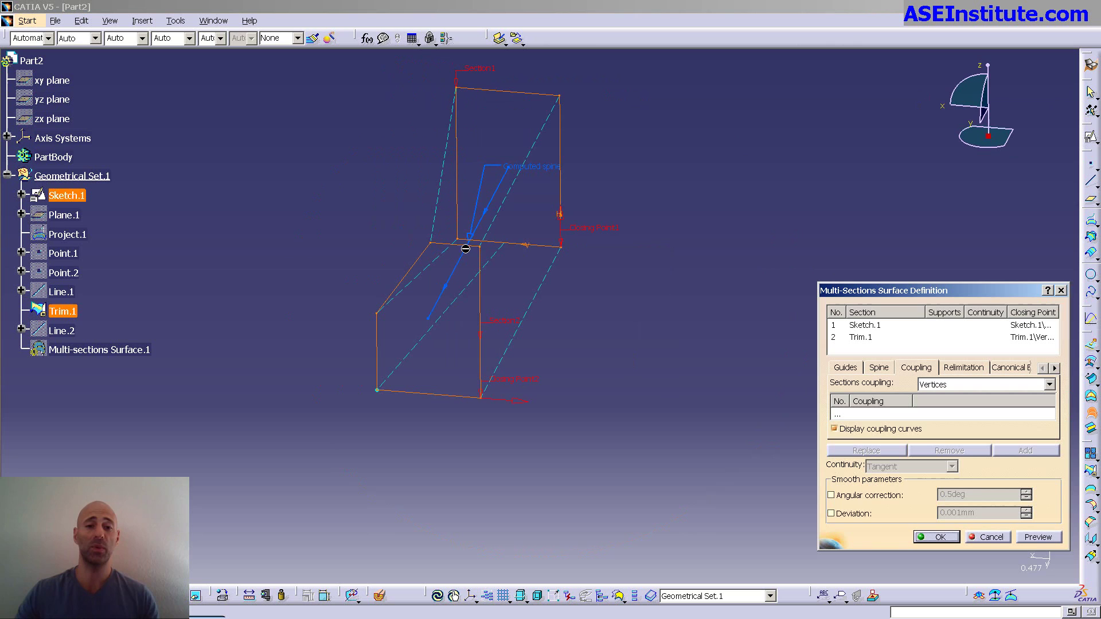
middle_click_drag(364, 328, 509, 197)
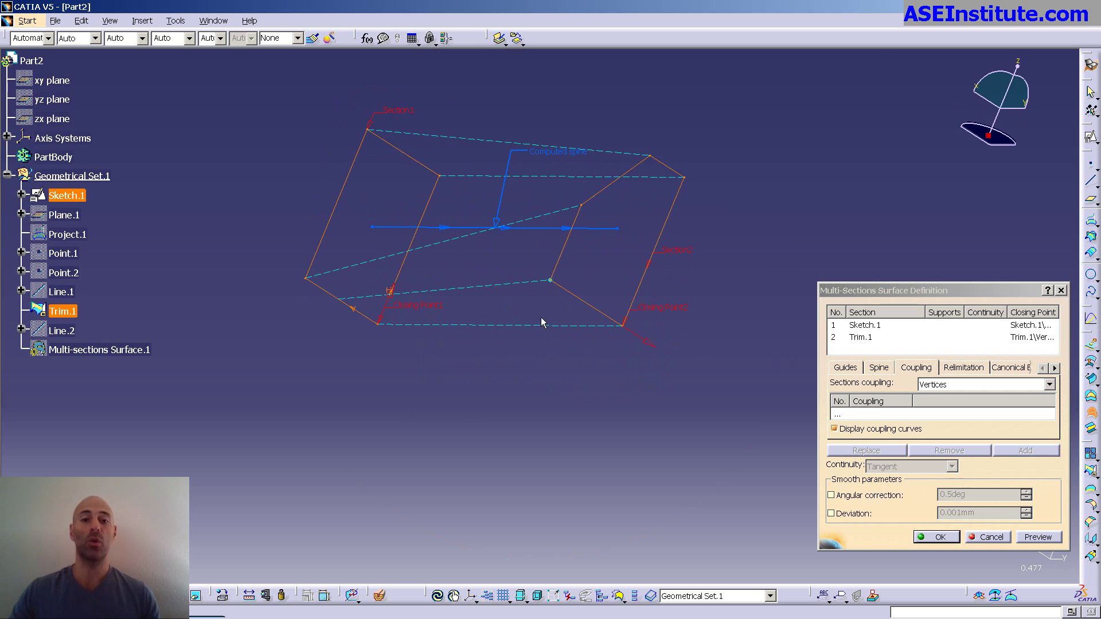
left_click(953, 386)
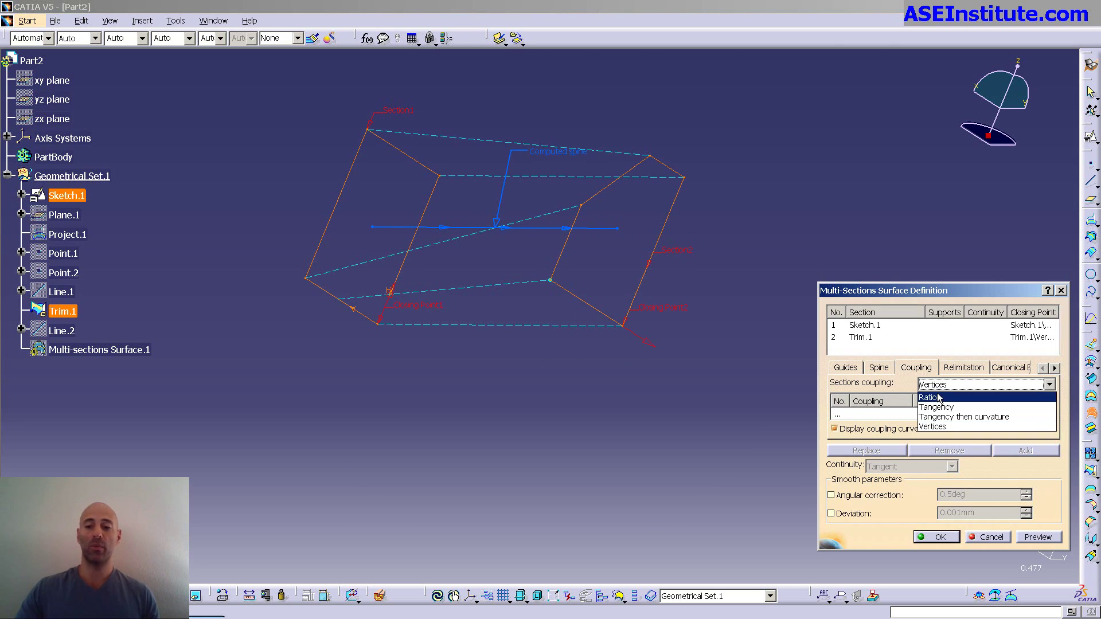
left_click(939, 397)
Preview with Ratio coupling, then add the first two corner couplings between Sketch.1 and Trim.1.
left_click(1038, 536)
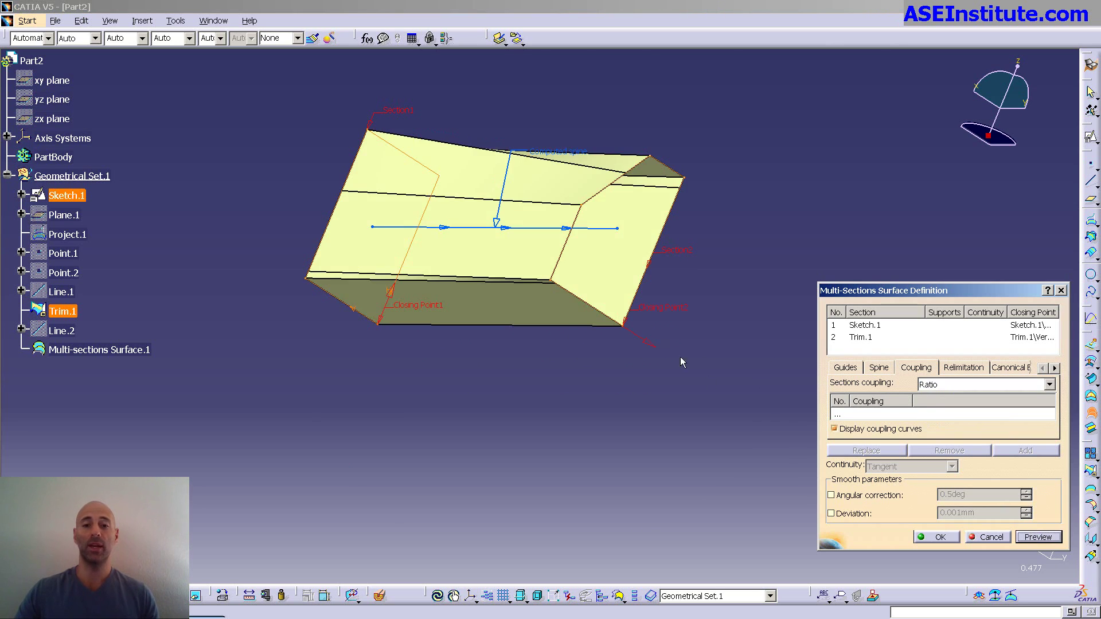
middle_click_drag(680, 356, 493, 321)
left_click(838, 416)
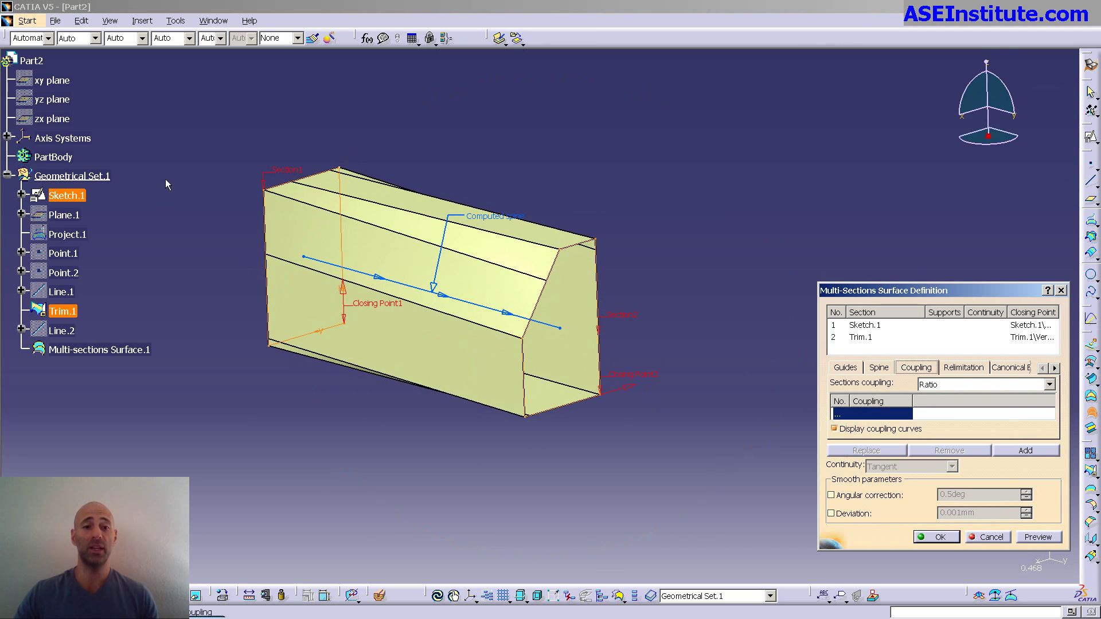
left_click(263, 190)
left_click(558, 251)
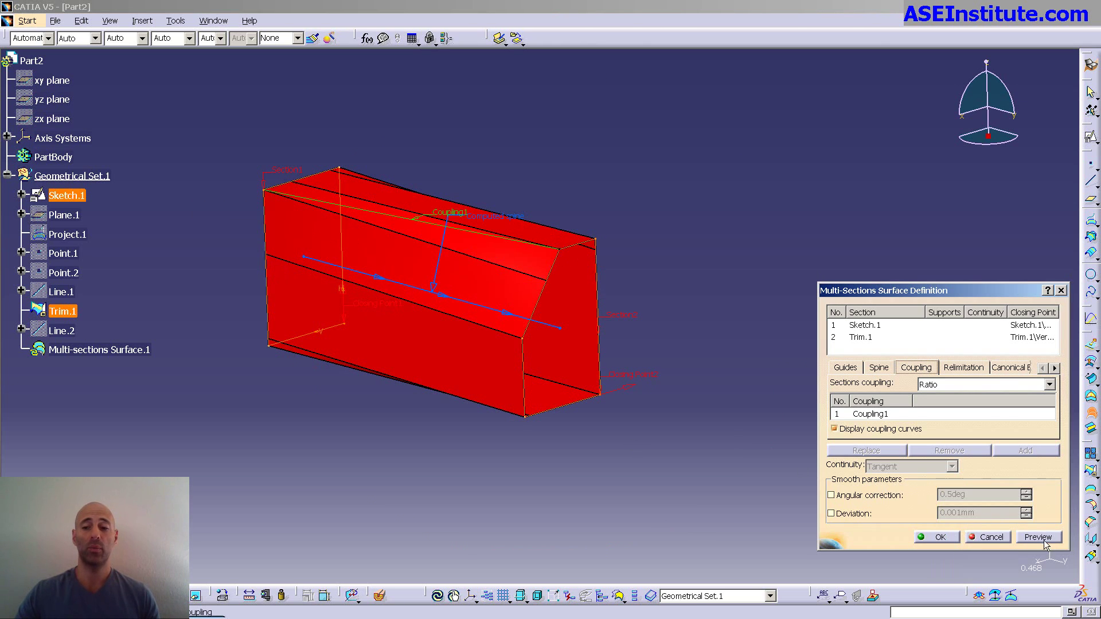
left_click(1043, 539)
middle_click_drag(624, 402, 349, 344)
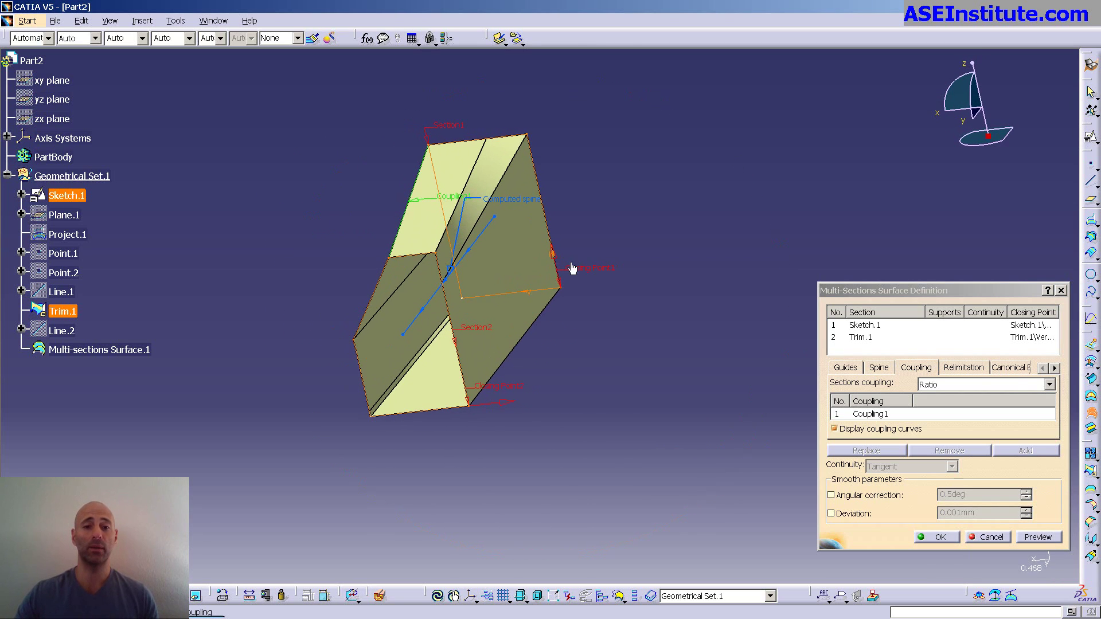
left_click(511, 137)
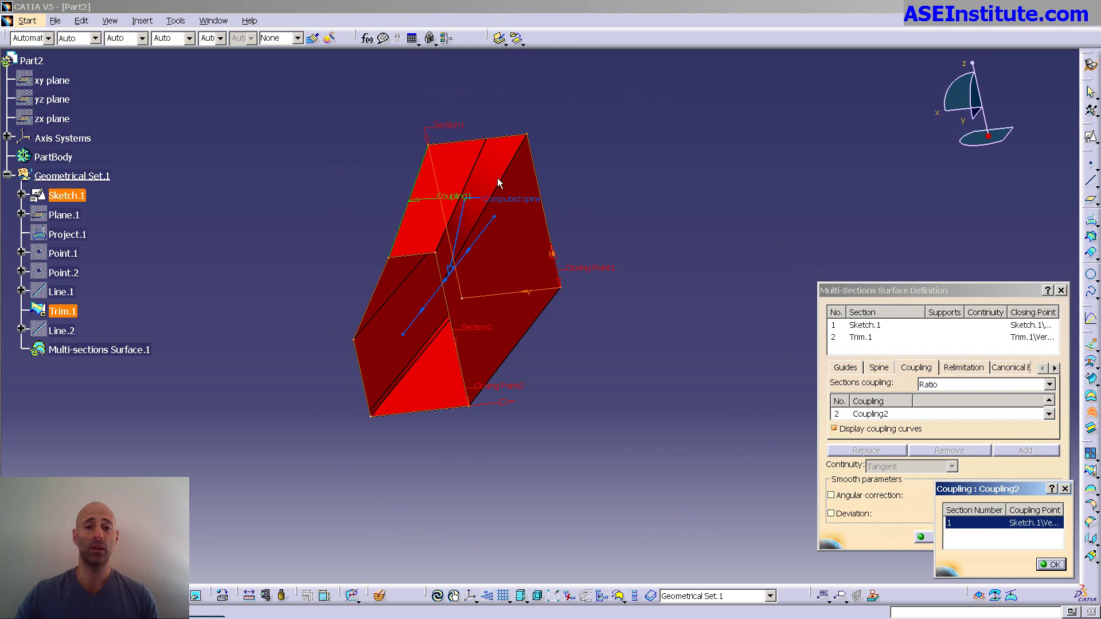
left_click(439, 253)
left_click(1040, 537)
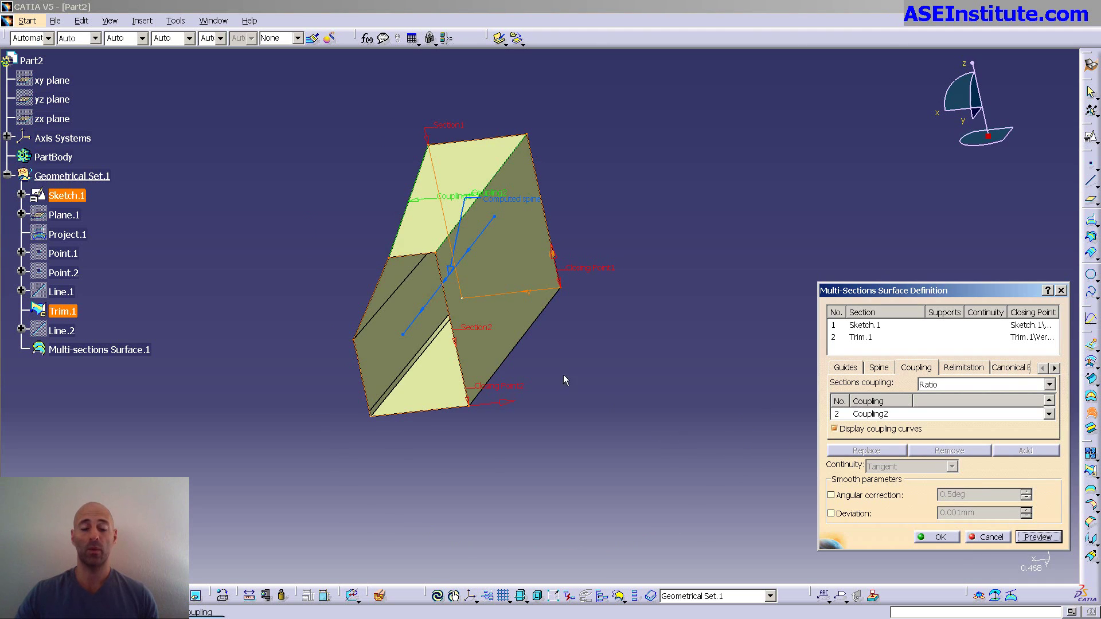
Add the third and fourth corner couplings, previewing the surface after each.
middle_click_drag(563, 374, 553, 312)
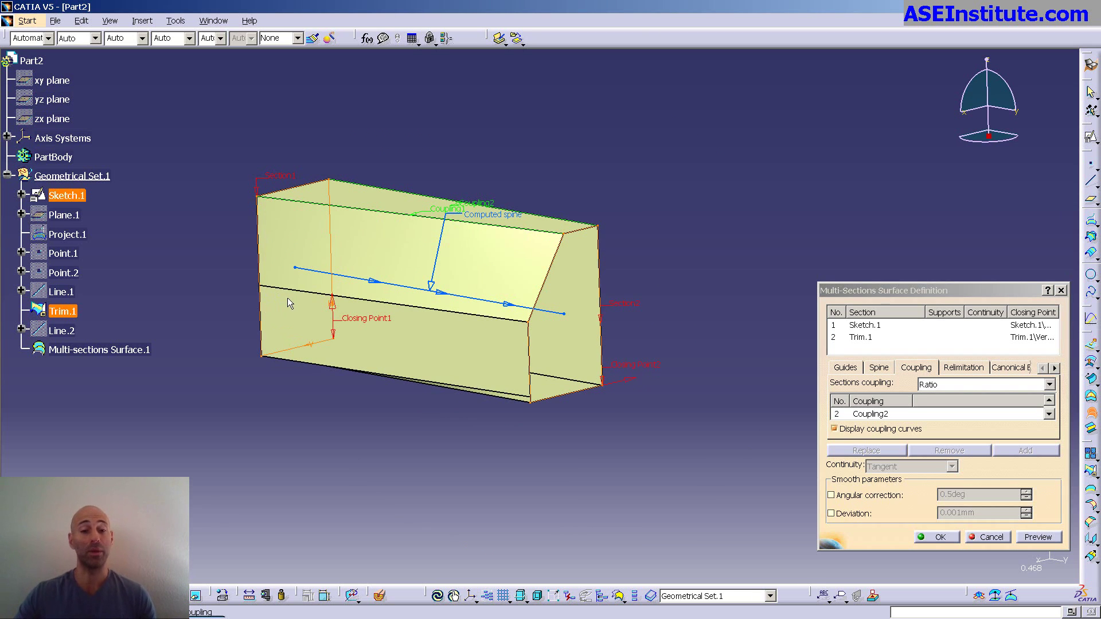
middle_click_drag(288, 298, 687, 344)
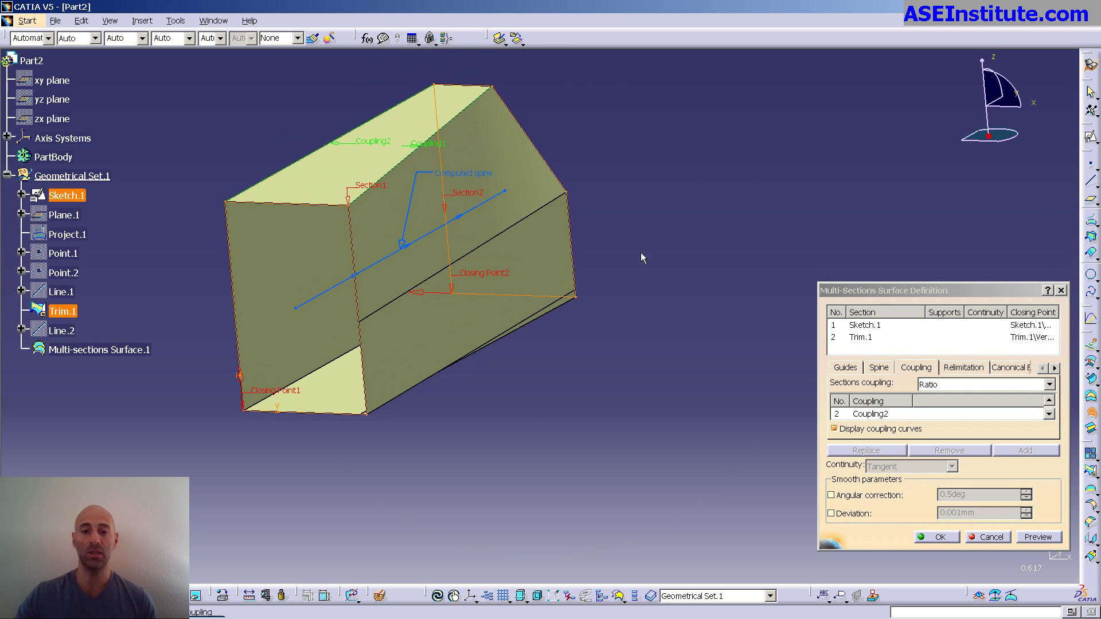
left_click(346, 207)
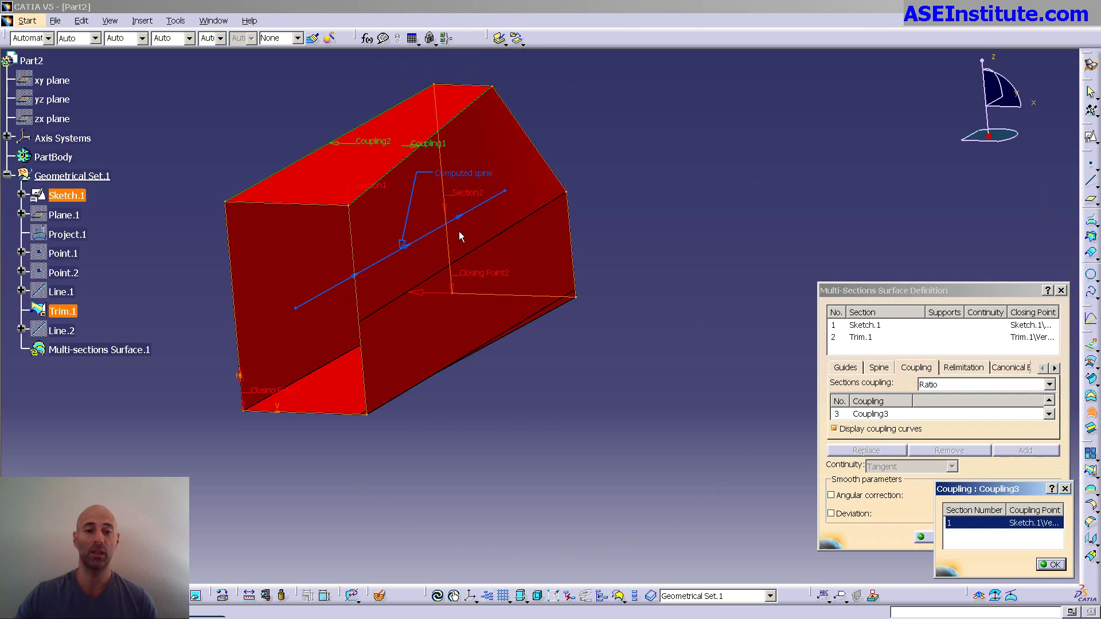
left_click(565, 193)
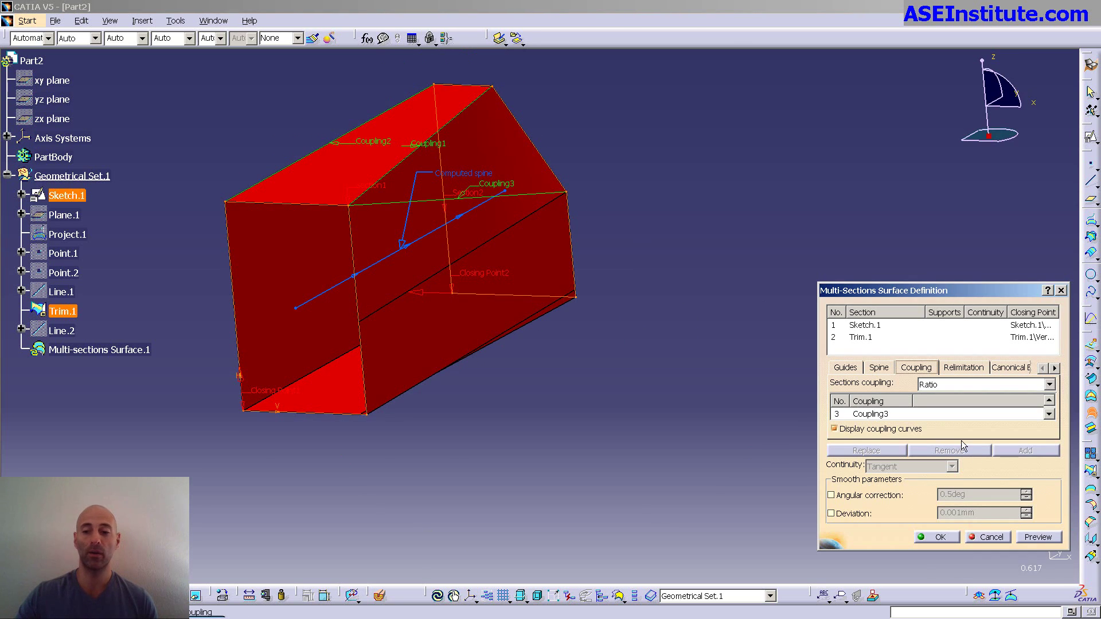
left_click(1036, 538)
middle_click_drag(413, 367, 397, 405)
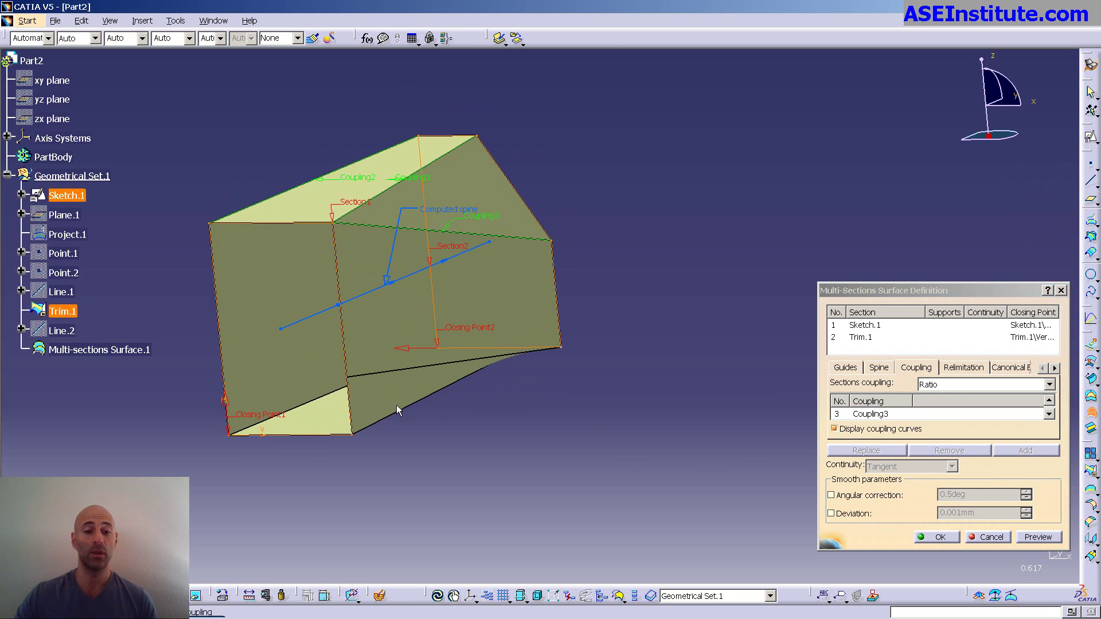
left_click(353, 434)
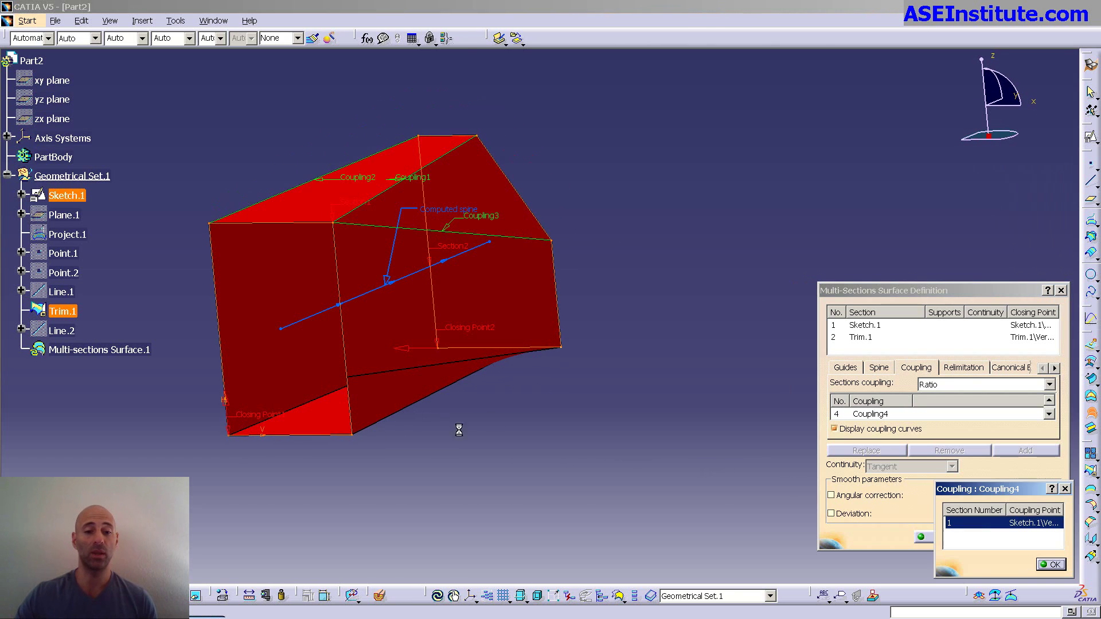
left_click(561, 347)
left_click(1038, 537)
middle_click_drag(470, 402, 498, 379)
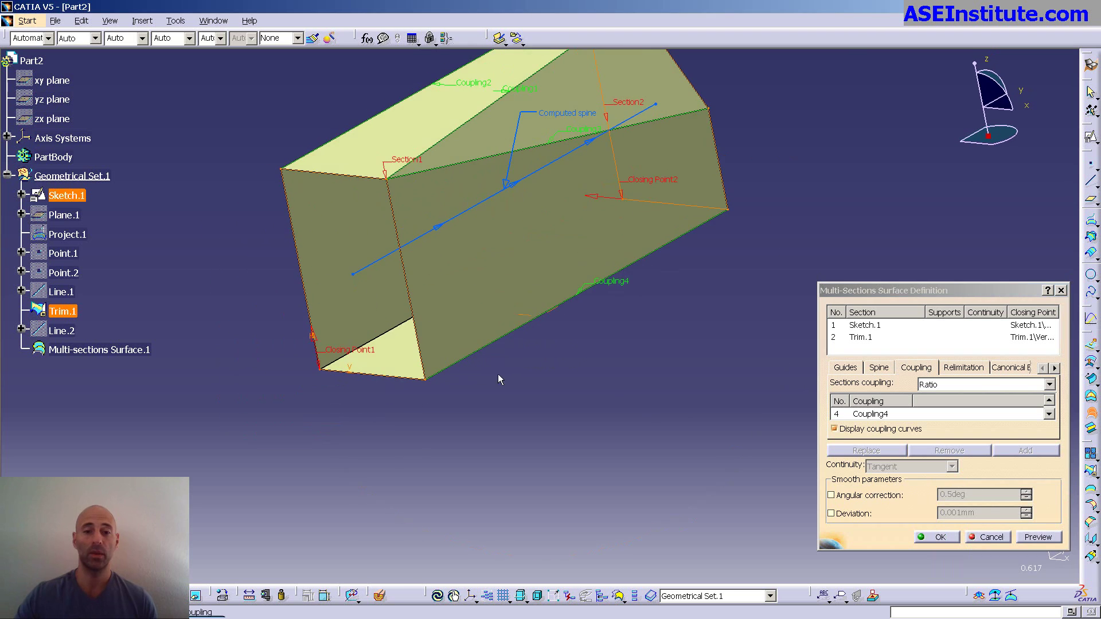
Confirm Multi-sections Surface.1 and orbit around the finished loft.
left_click(935, 537)
middle_click_drag(786, 479, 393, 196)
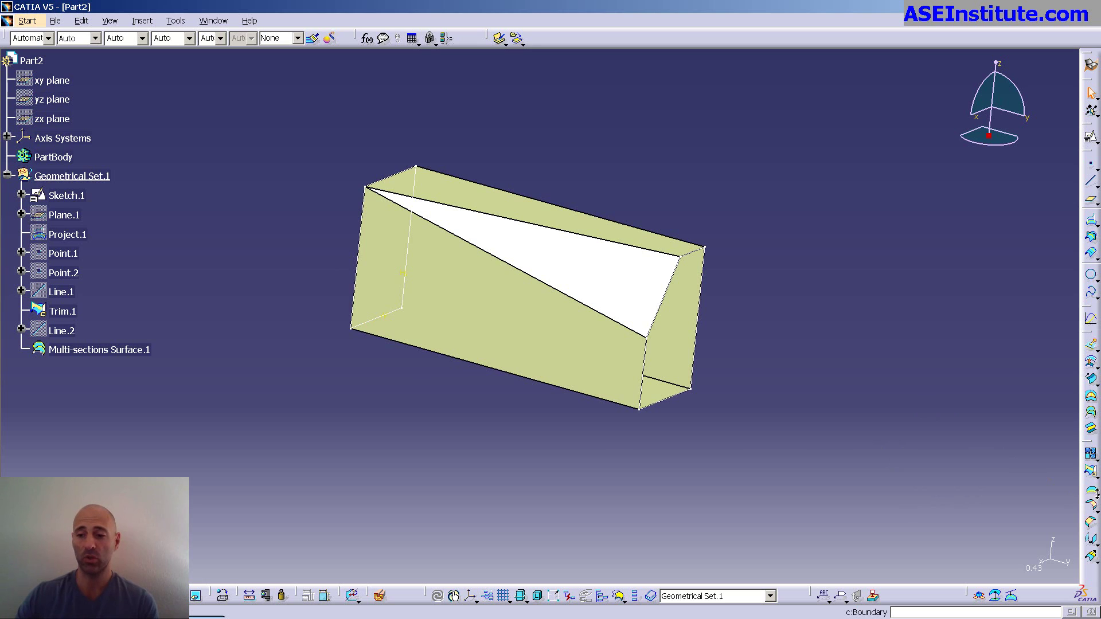
Extract the triangular Face.2 of Multi-sections Surface.1 as Extract.1.
left_click(1096, 497)
left_click(1073, 500)
left_click(624, 308)
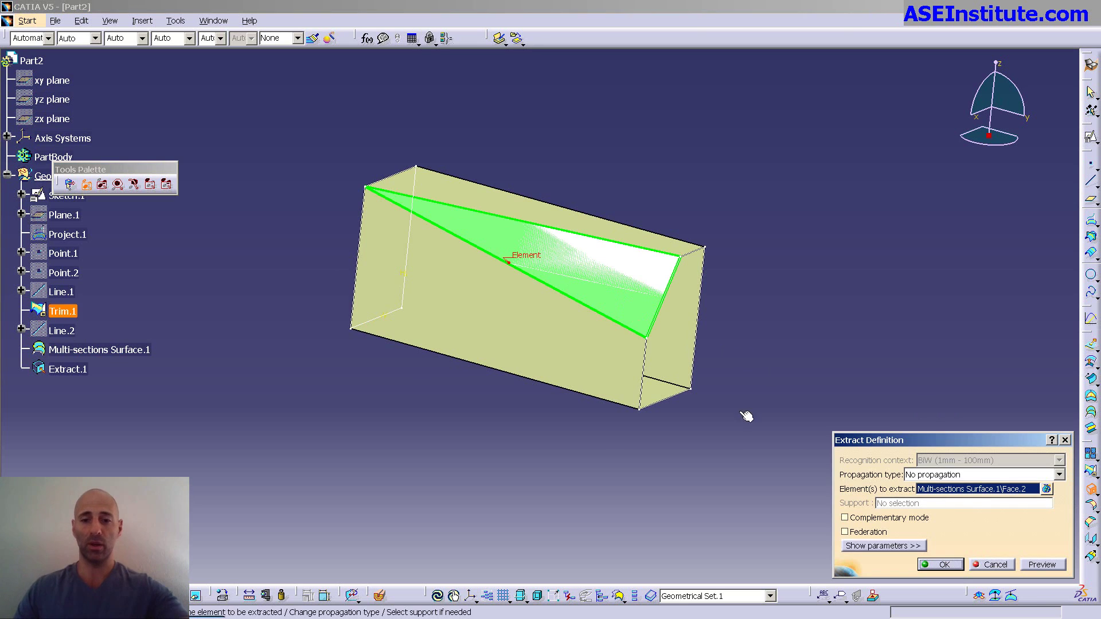
left_click(940, 564)
Hide Multi-sections Surface.1 so the extracted face stands alone.
right_click(523, 321)
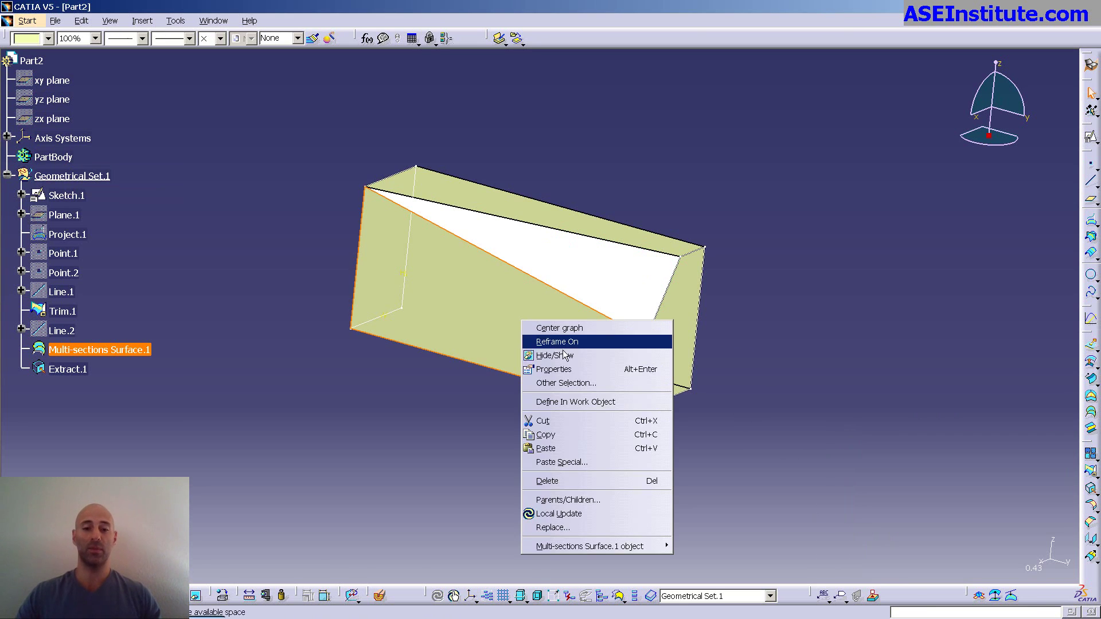
left_click(563, 355)
middle_click_drag(561, 423, 369, 407)
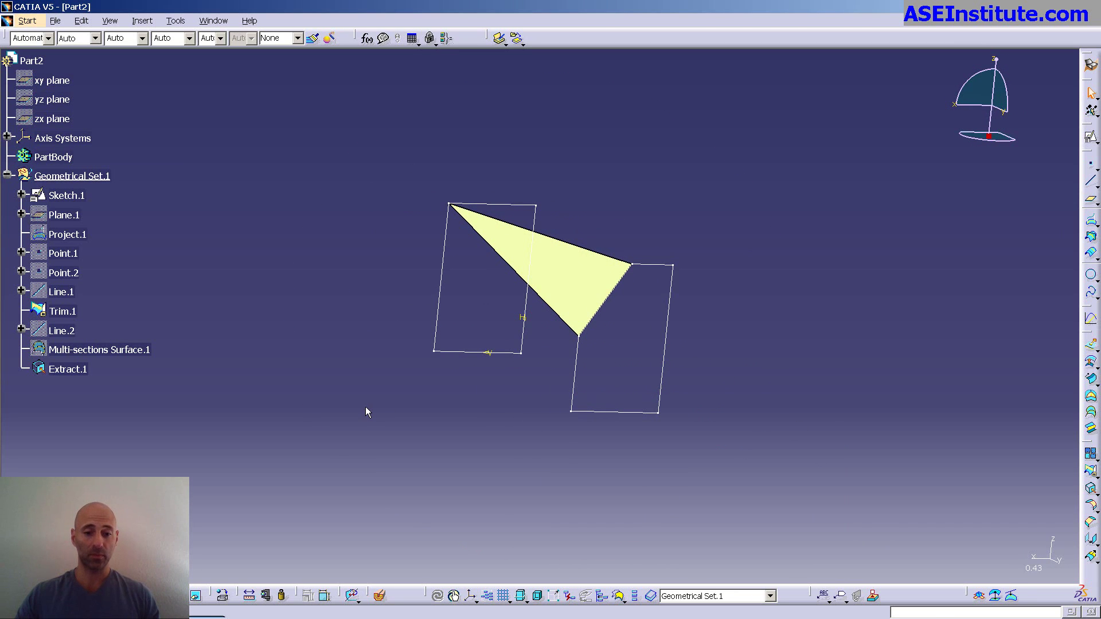
Switch to the FreeStyle workbench.
left_click(27, 20)
mouse_move(56, 63)
left_click(248, 65)
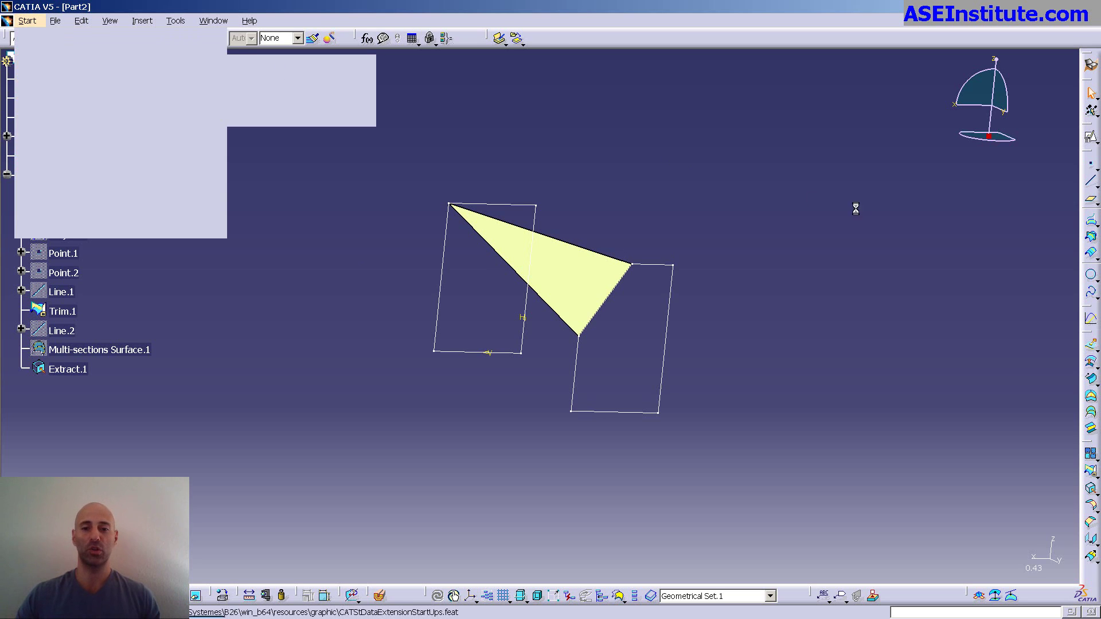
Edit the extracted triangle's control points, raising Nv and Nu to 4, and select the lower row.
left_click(1091, 119)
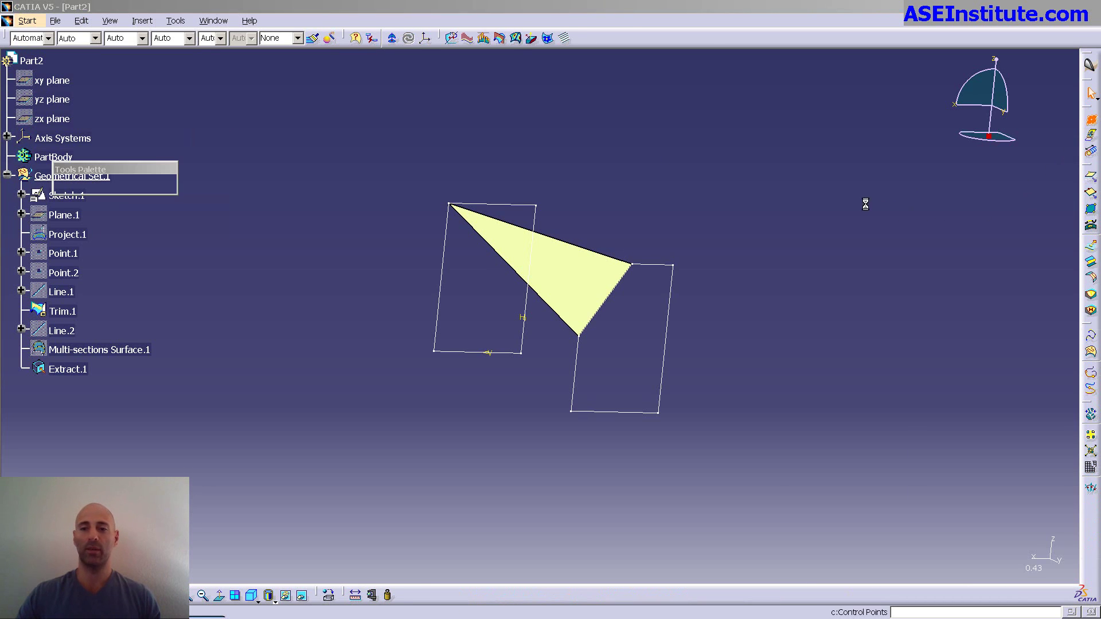
left_click(597, 270)
left_click(611, 352)
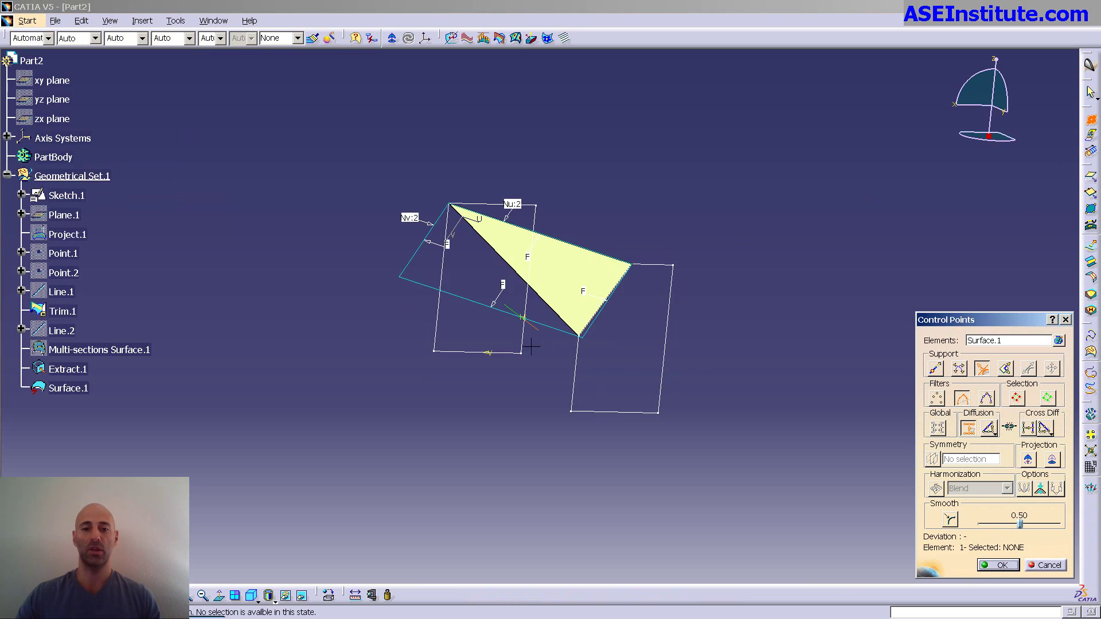
middle_click_drag(610, 367, 716, 442)
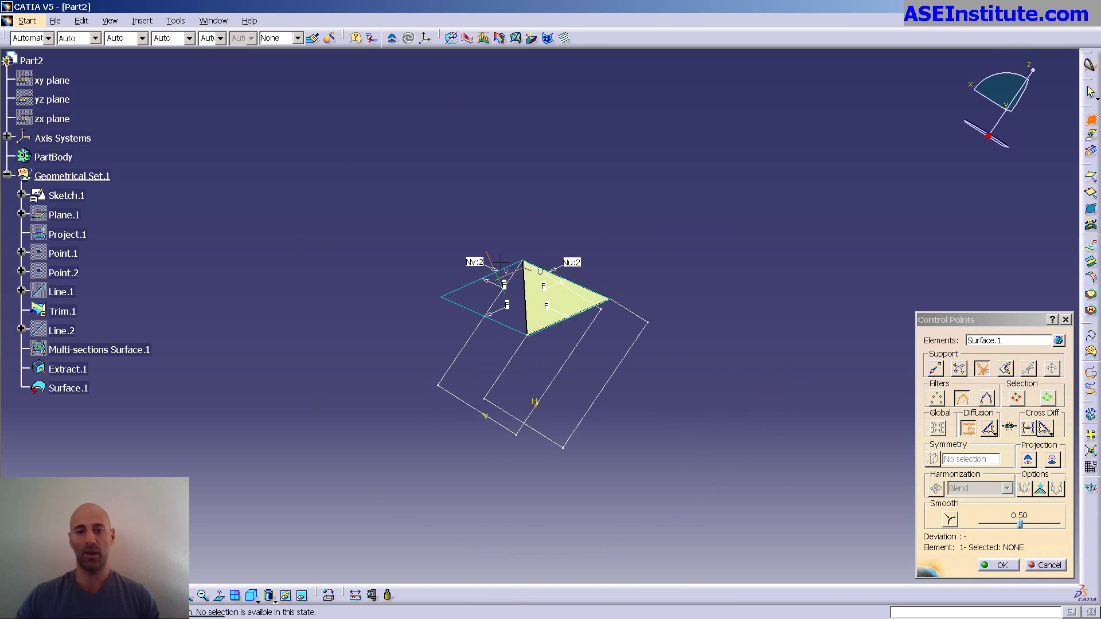
left_click(475, 262)
left_click(507, 299)
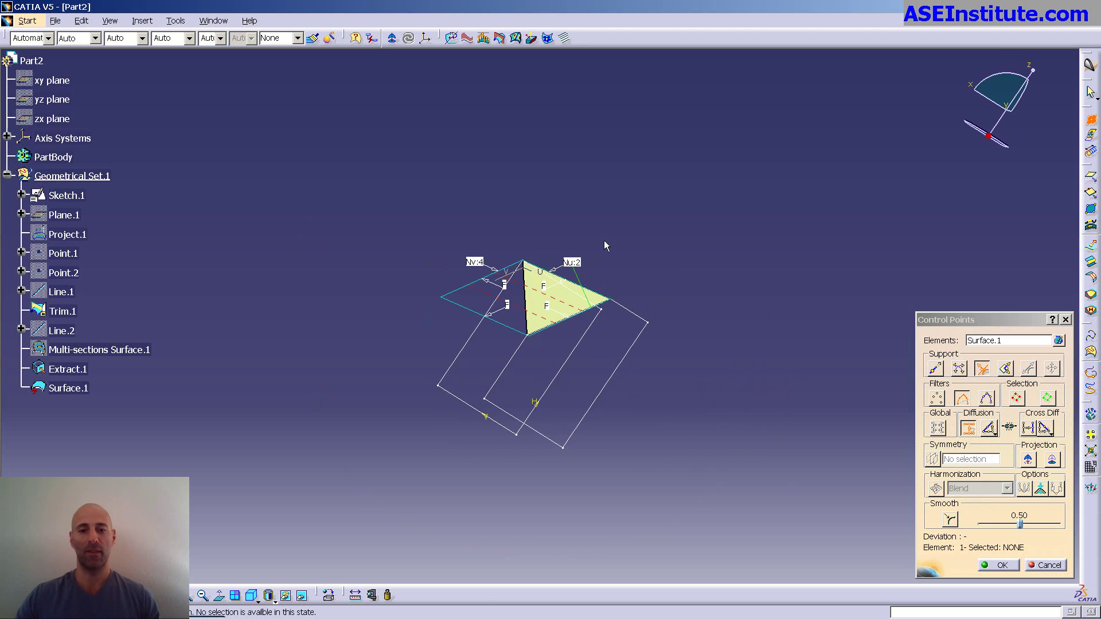
left_click(572, 262)
left_click(595, 309)
middle_click_drag(716, 328, 485, 275)
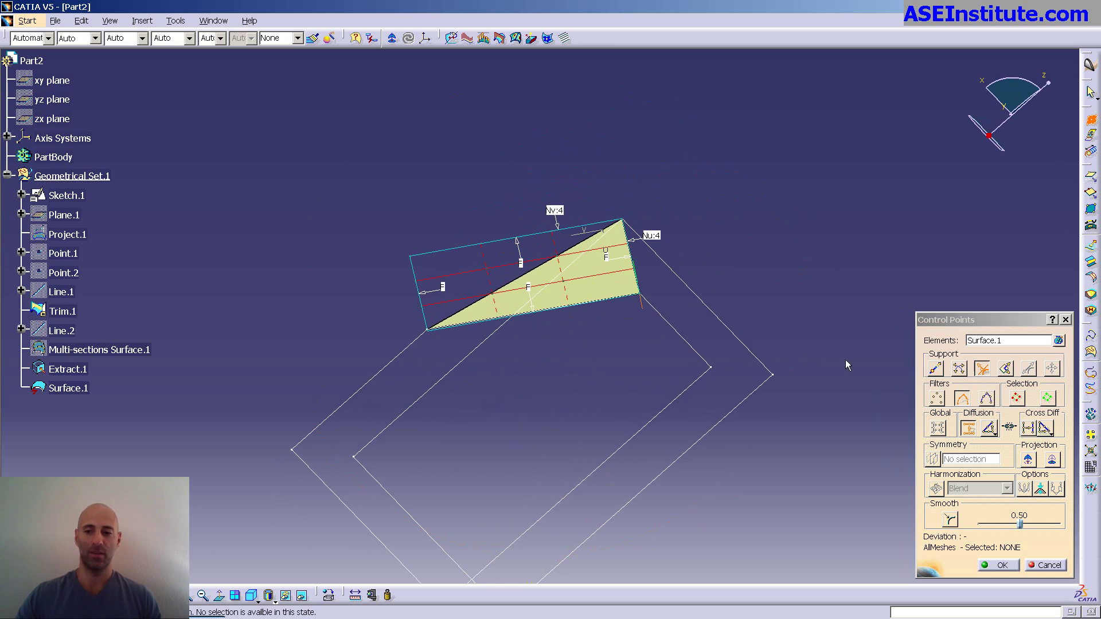
left_click(473, 310)
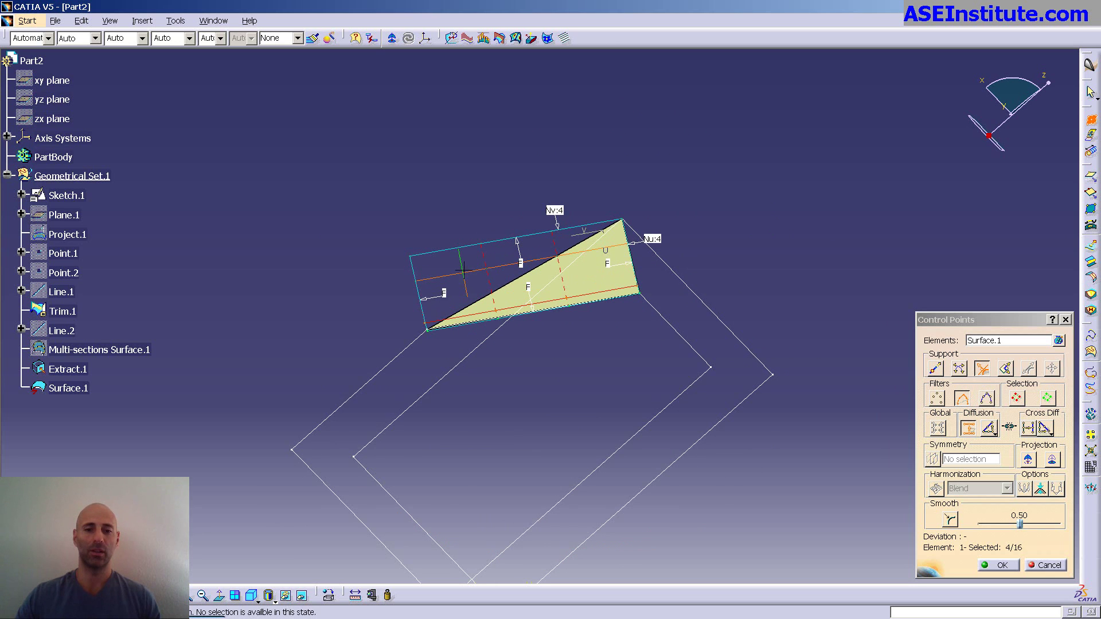
Confirm the control point edit and select the resulting Surface.1.
left_click(1001, 566)
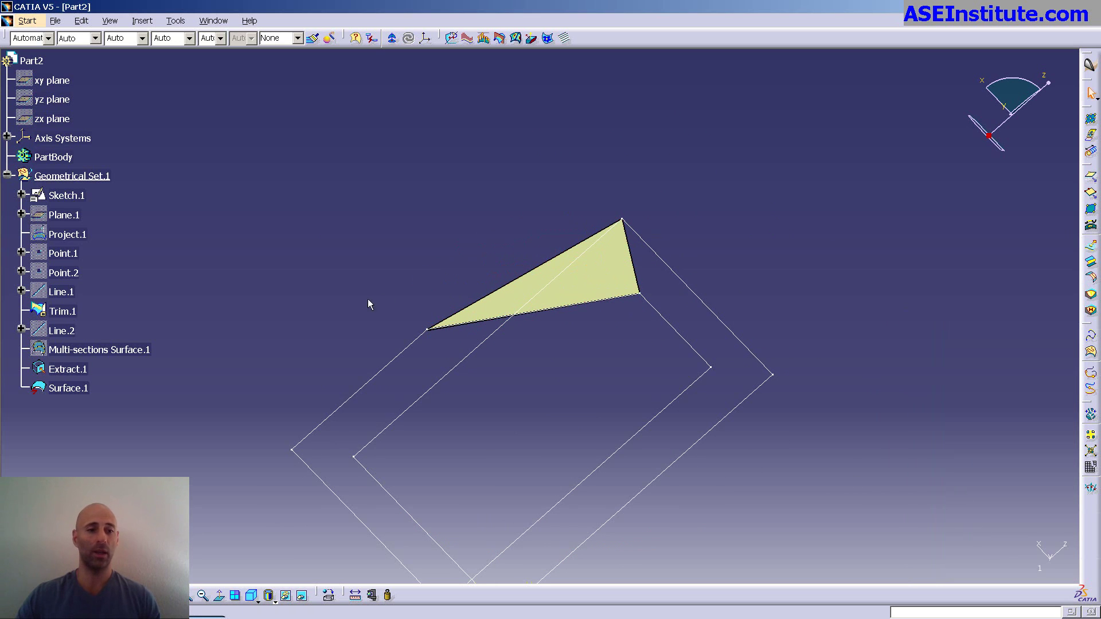
left_click(68, 388)
middle_click_drag(300, 329, 524, 279)
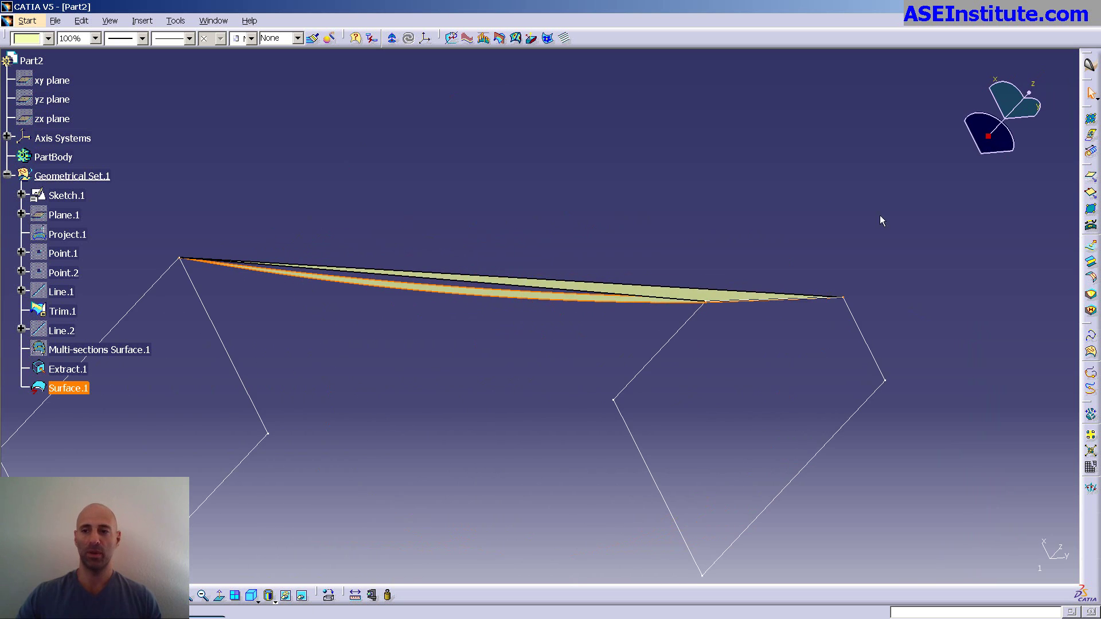
middle_click_drag(733, 216, 740, 243)
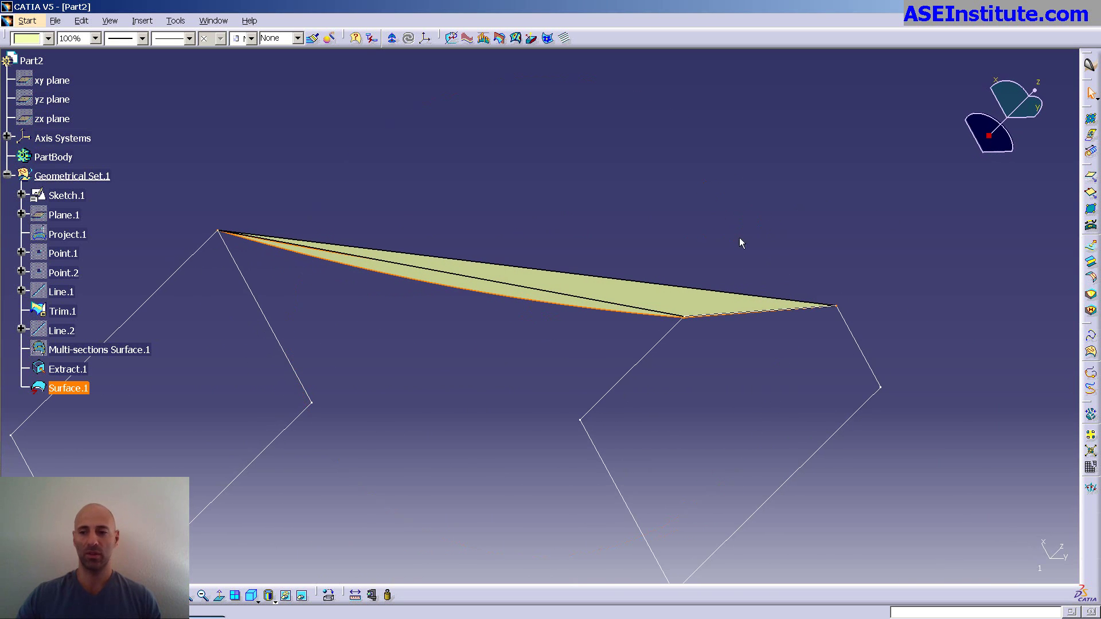
Untrim Surface.1, inspect the result, then undo it with Ctrl+Z.
left_click(1091, 416)
left_click(998, 570)
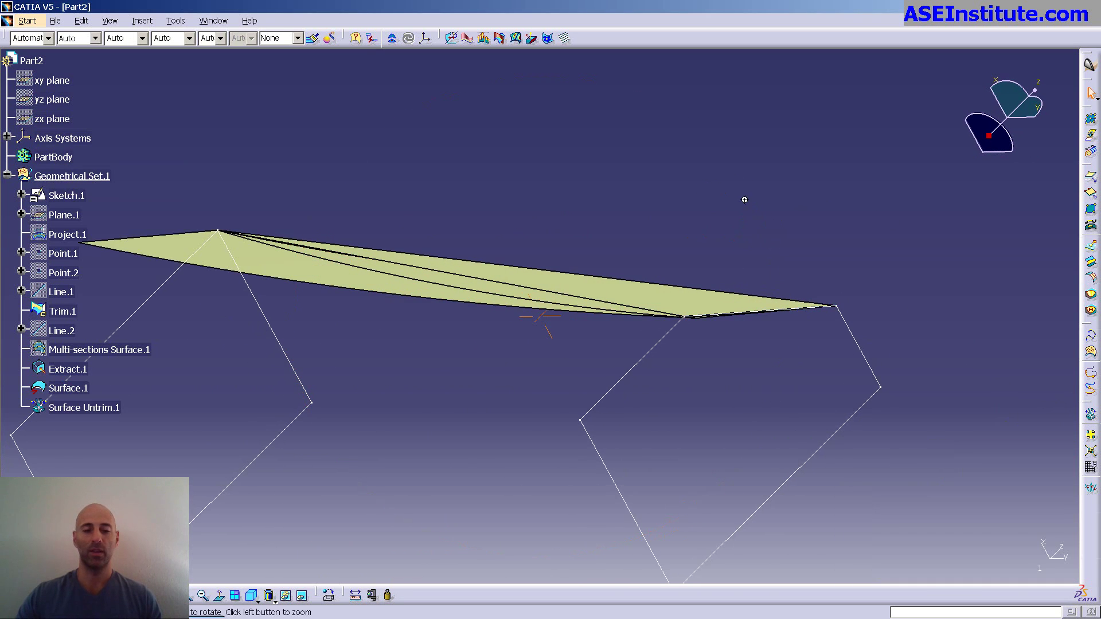
mouse_move(744, 200)
middle_mouse_down()
mouse_move(732, 246)
mouse_move(644, 246)
mouse_move(665, 238)
middle_mouse_up()
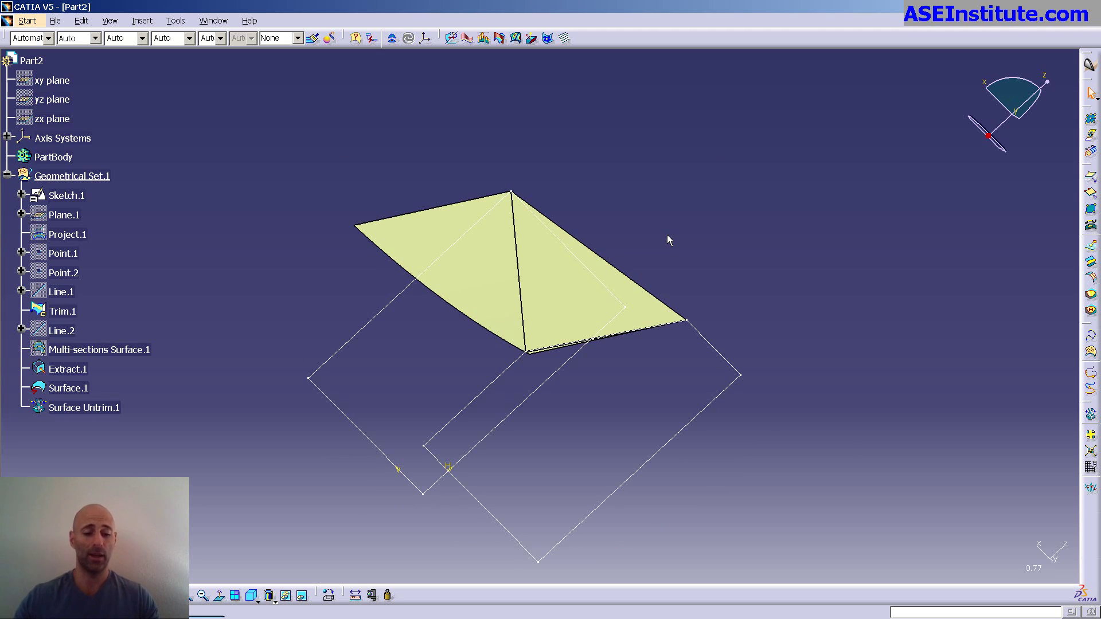
key("ctrl+z")
key("ctrl+z")
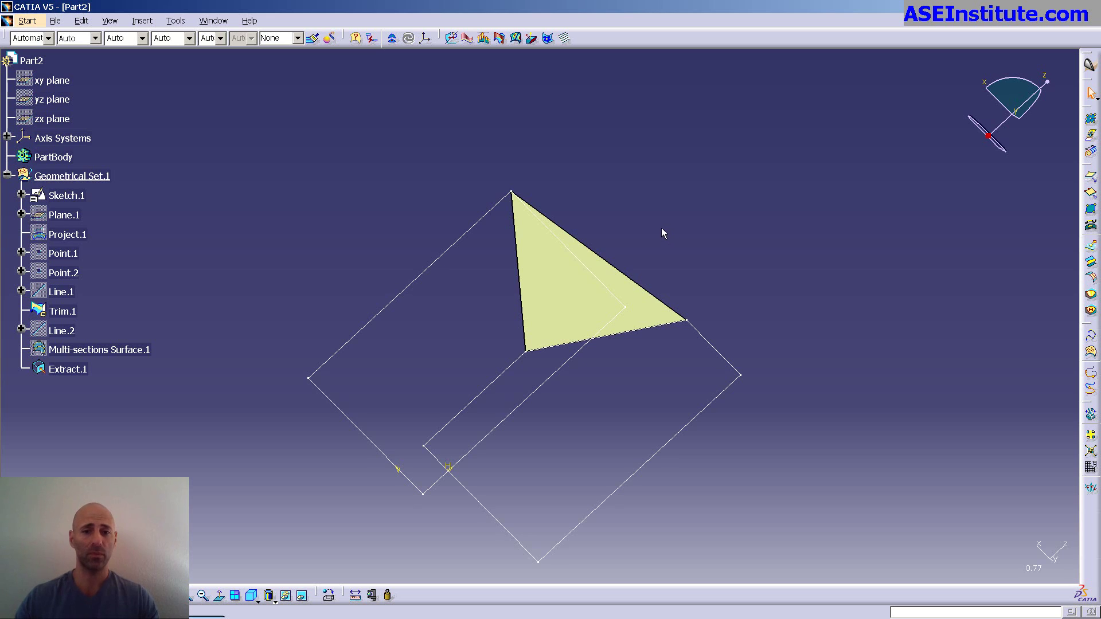
middle_click_drag(634, 174, 181, 100)
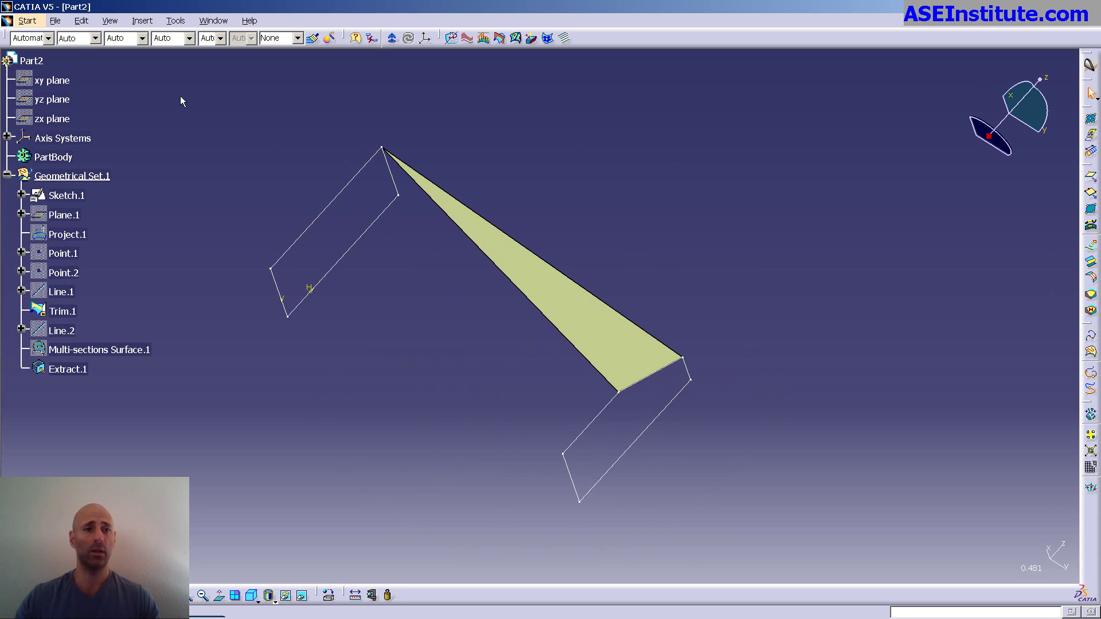
Switch to Generative Shape Design and extrude Sketch.1 by 20mm as Extrude.1.
left_click(31, 23)
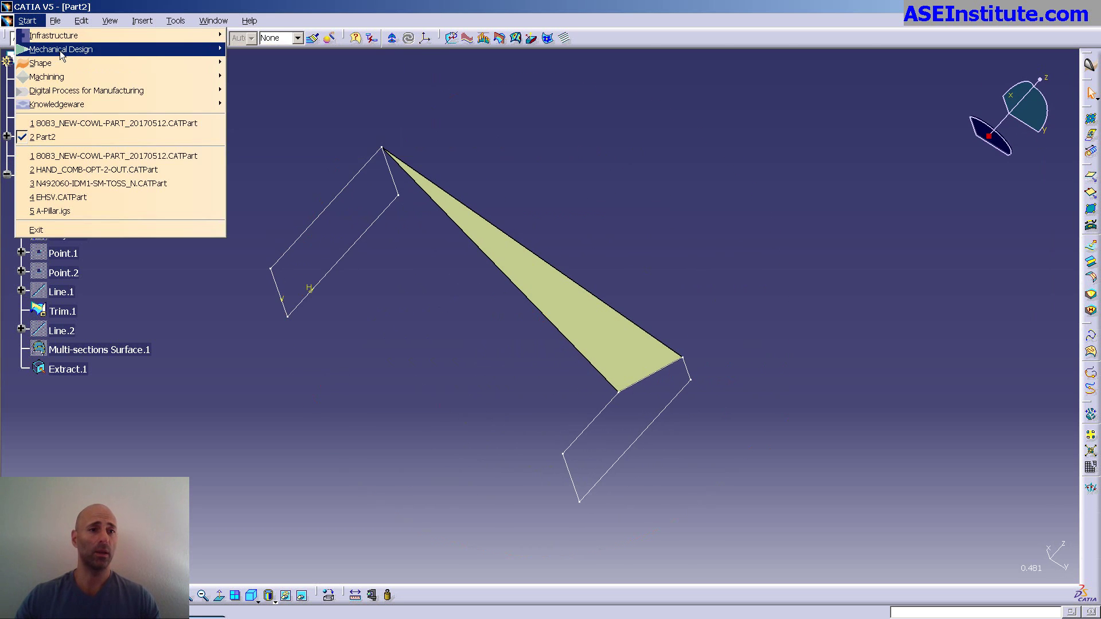
left_click(275, 104)
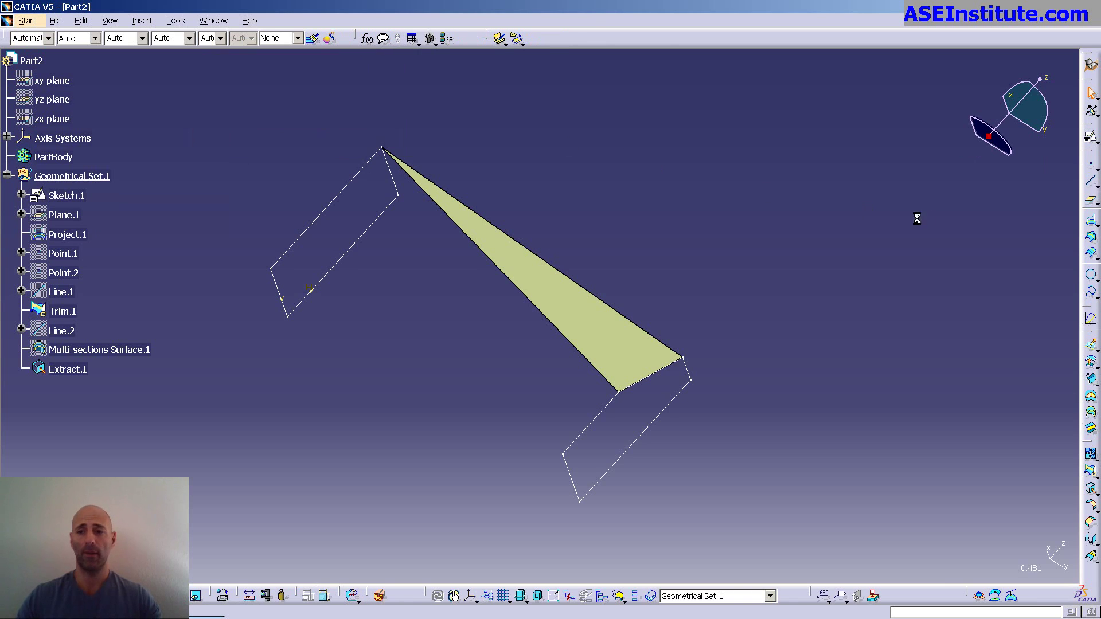
left_click(1093, 350)
left_click(356, 249)
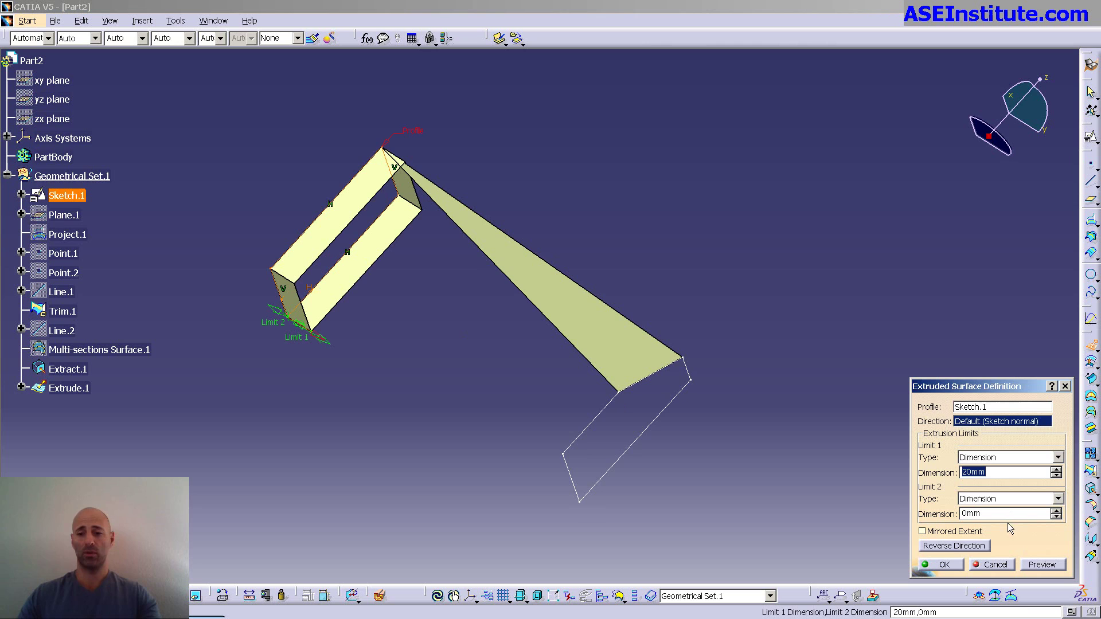
middle_click_drag(572, 221, 551, 247)
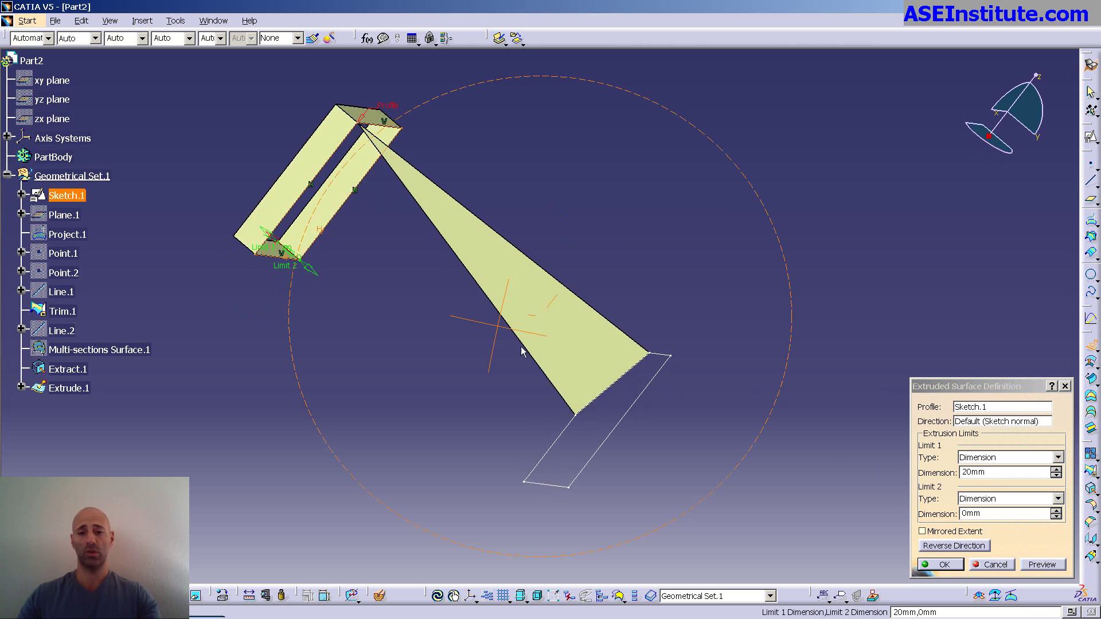
left_click(945, 565)
Extrude Trim.1 by 20mm as Extrude.2 and cancel the extra empty Extrude.
left_click(558, 480)
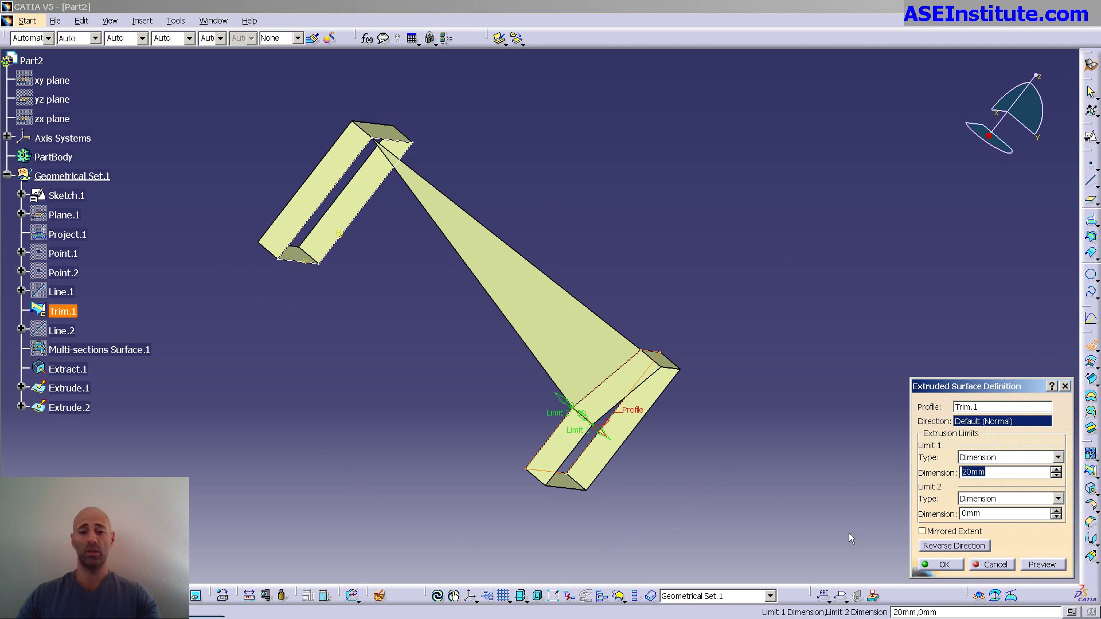
left_click(944, 565)
key("Return")
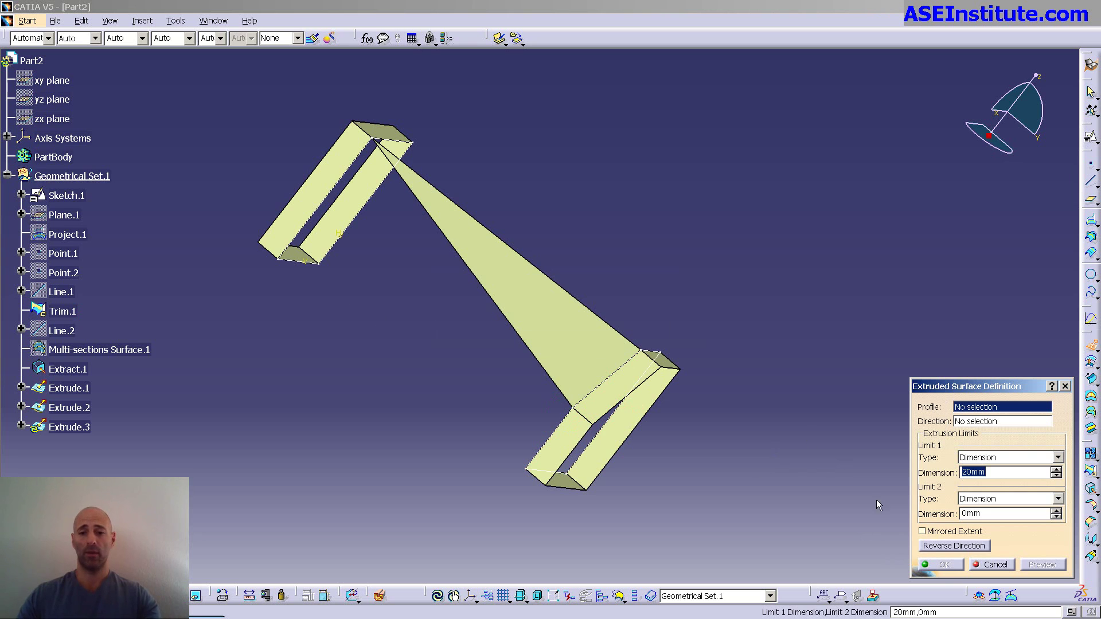
left_click(994, 566)
middle_click_drag(690, 239, 648, 364)
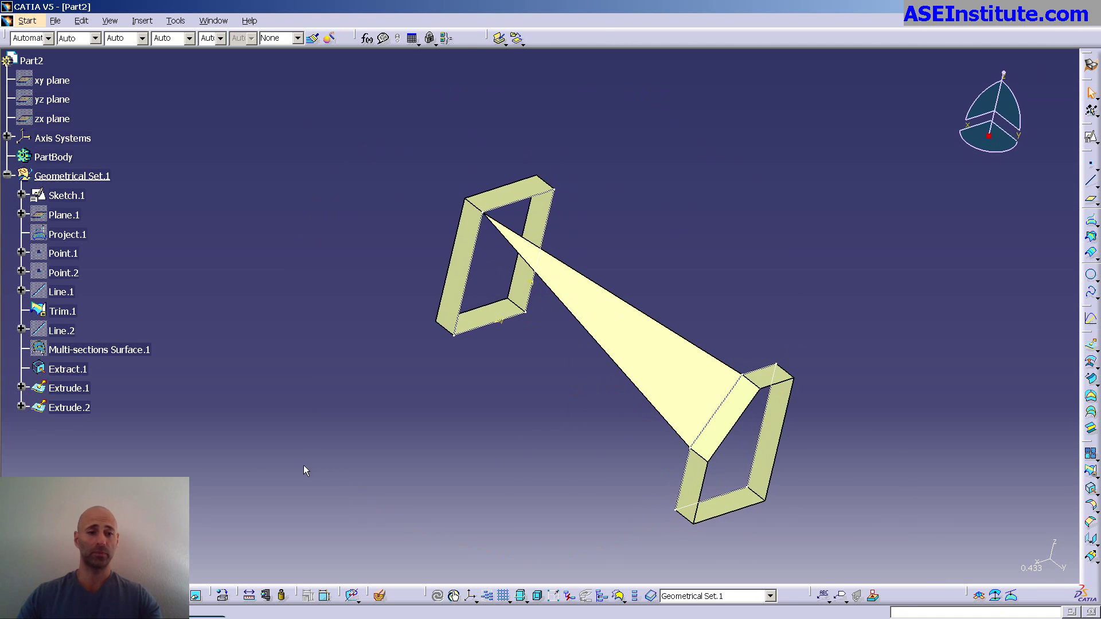
Make the Sketch.1 section tangent to the Extrude.1 wall in the multi-sections surface.
double_click(114, 351)
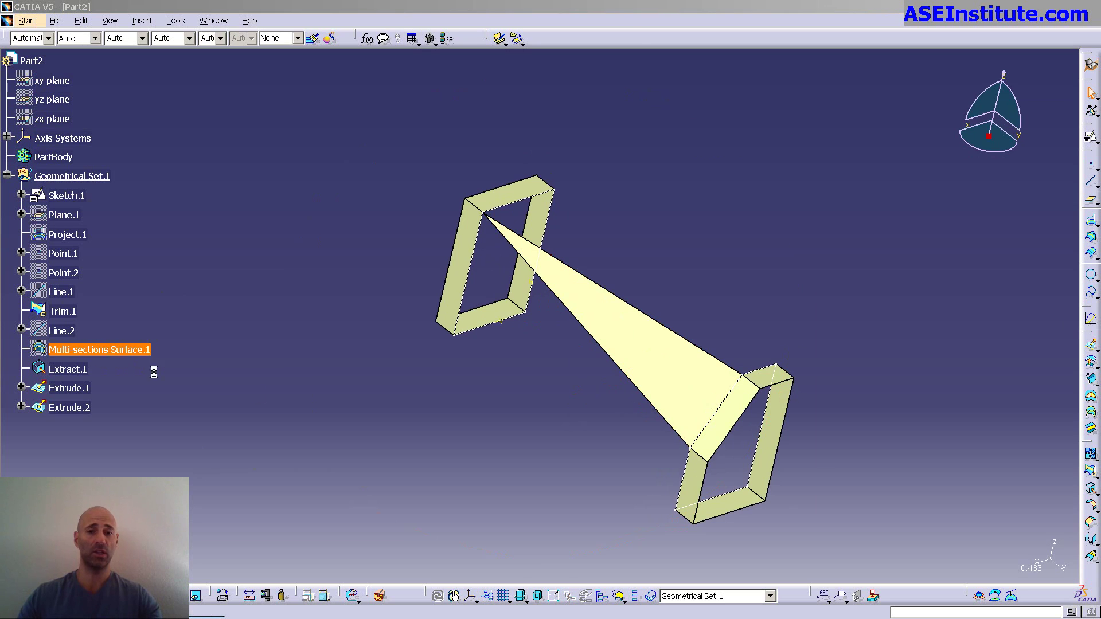
left_click(941, 325)
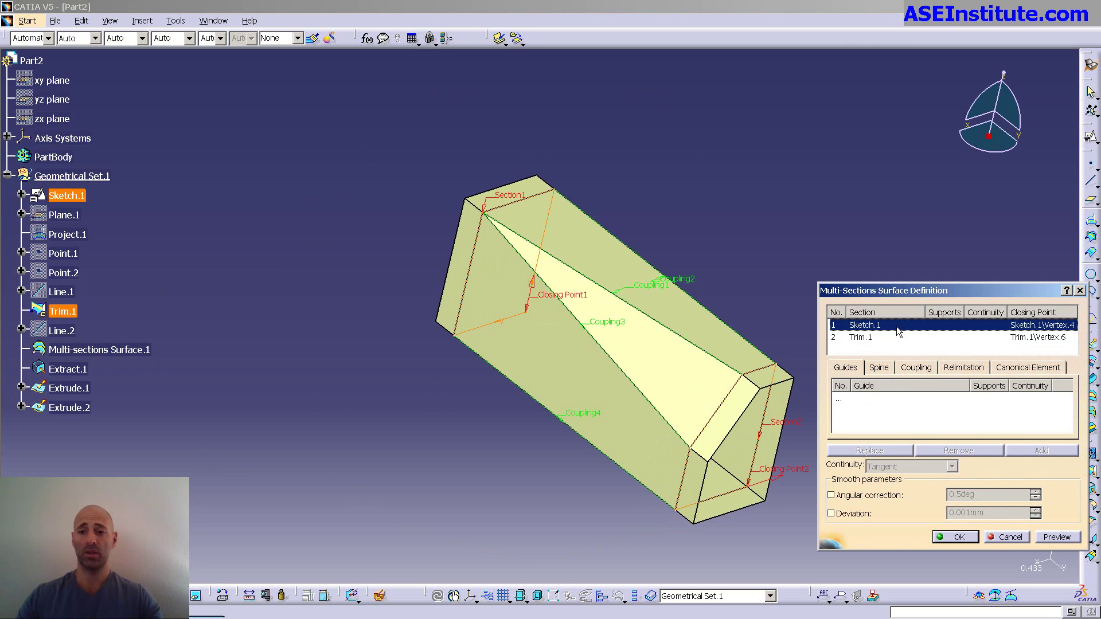
left_click(516, 190)
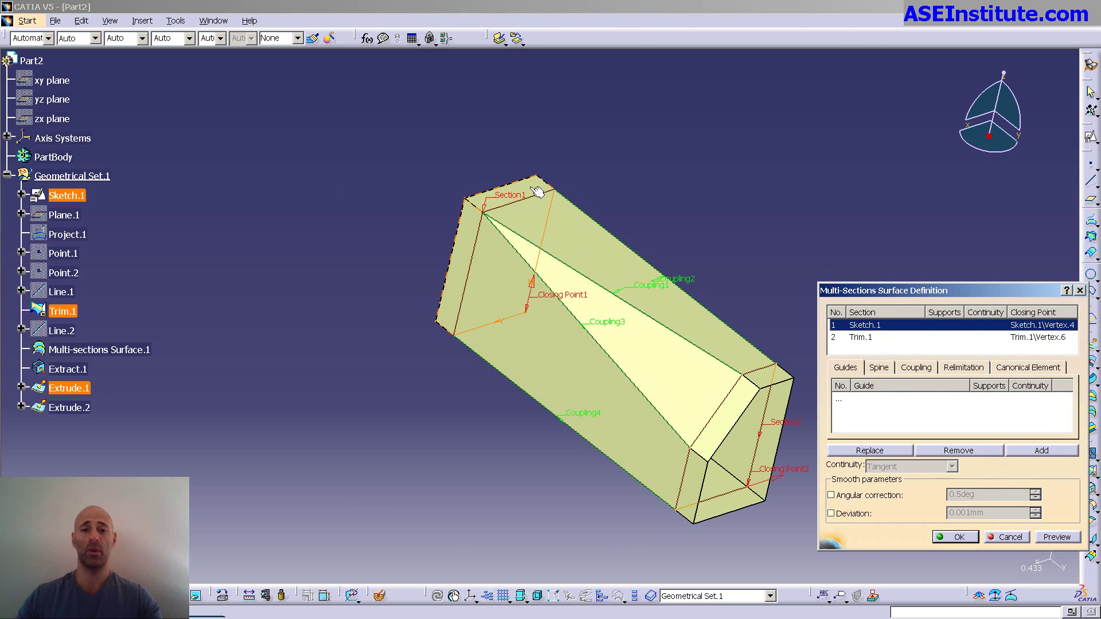
left_click(955, 537)
left_click(653, 354)
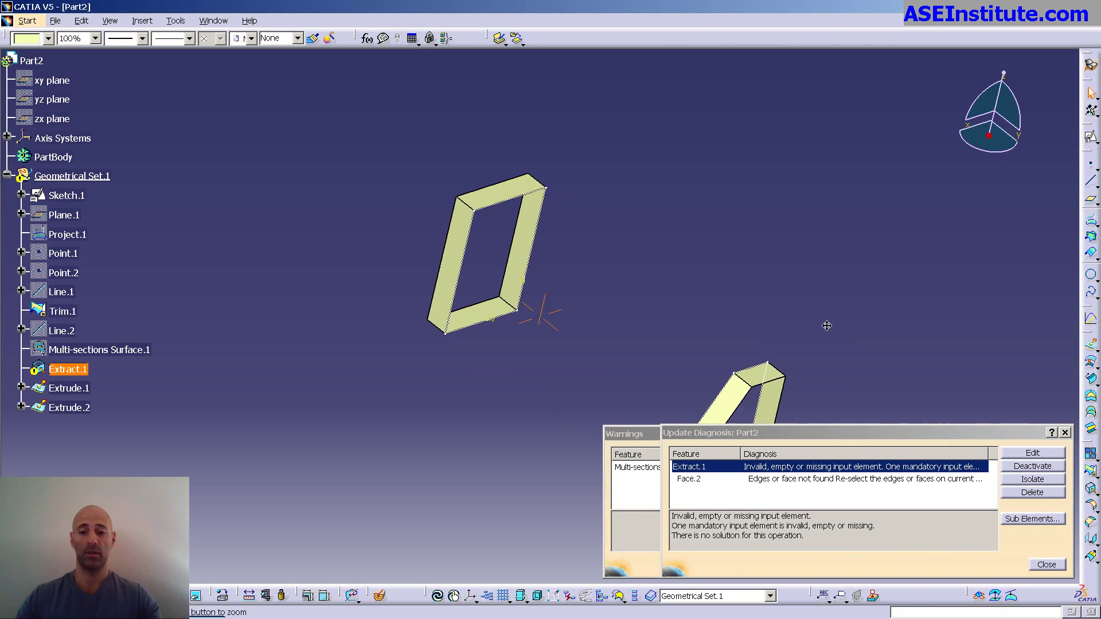
left_click(1047, 565)
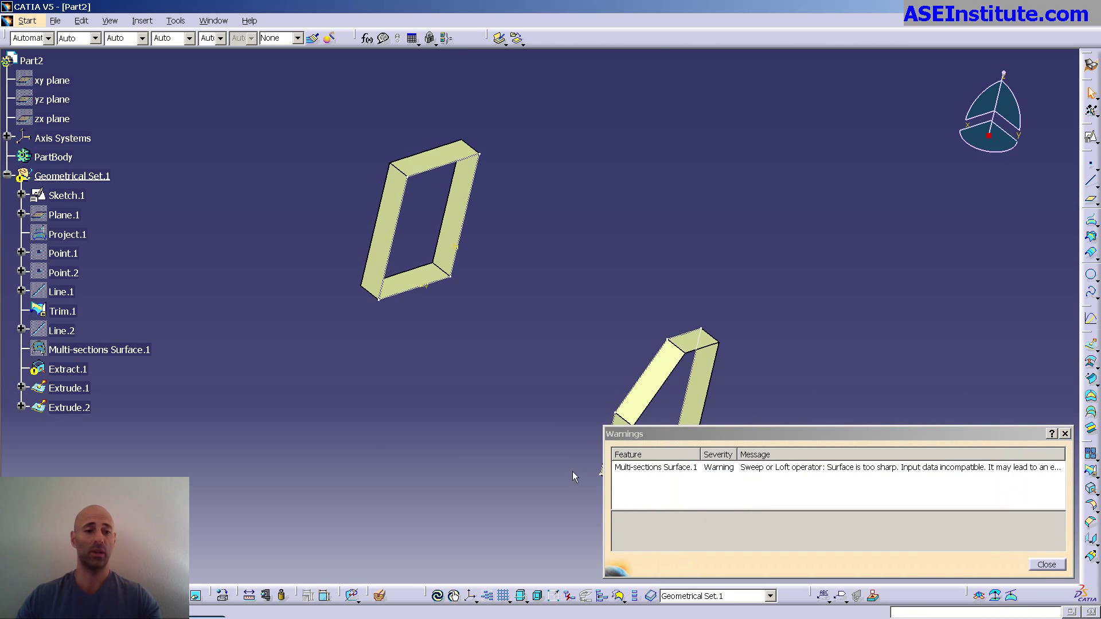
Make the Trim.1 section tangent to Extrude.2, preview, and confirm the surface.
double_click(103, 345)
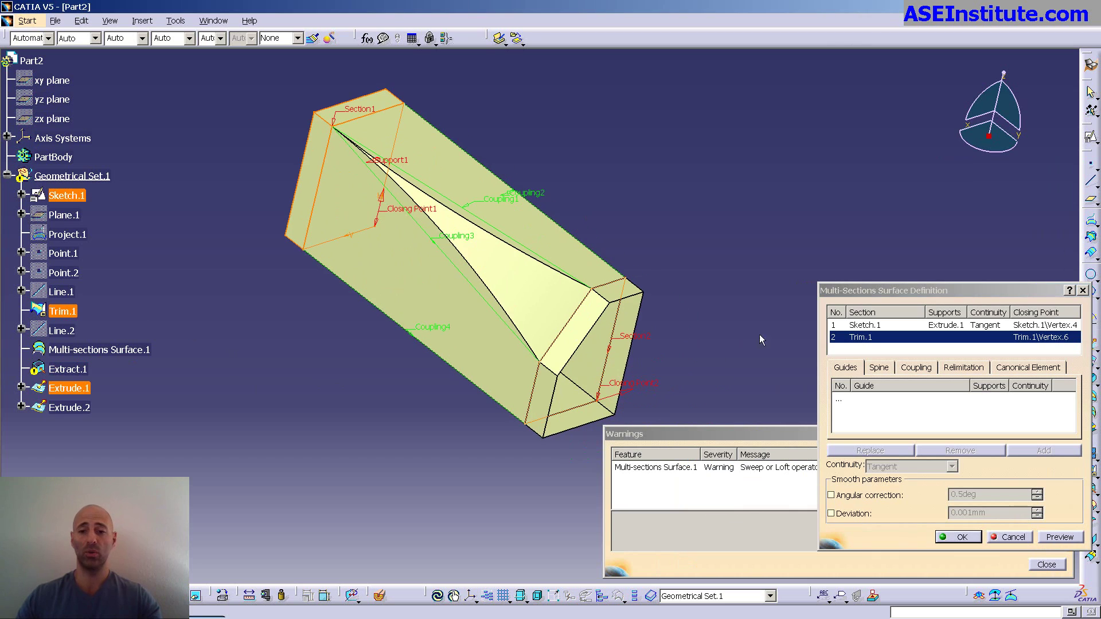
left_click(641, 339)
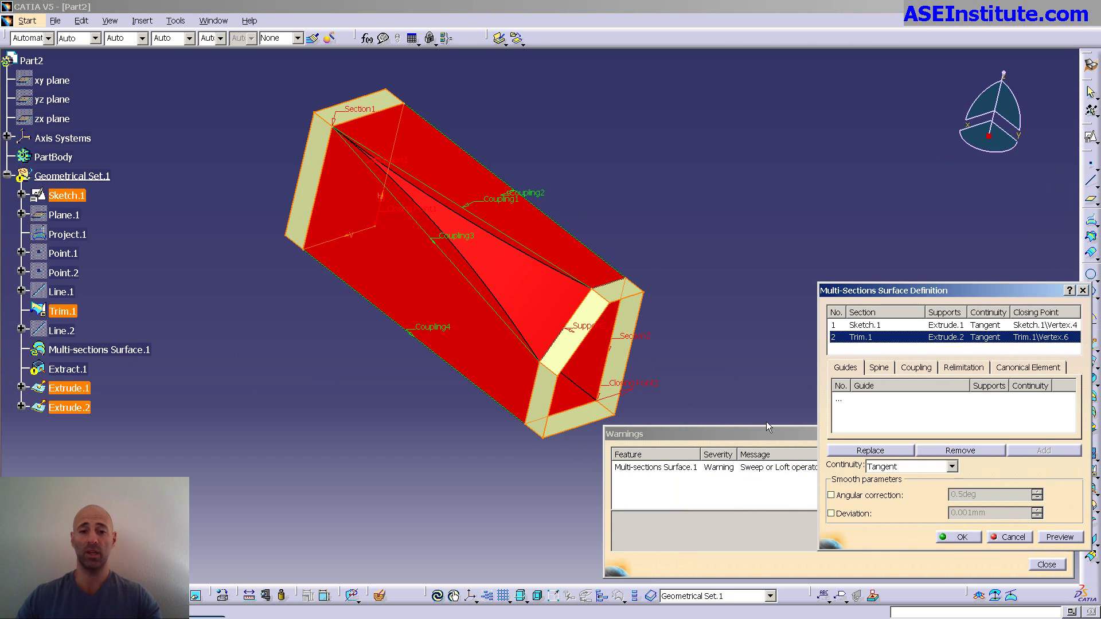
left_click(1059, 539)
left_click(662, 347)
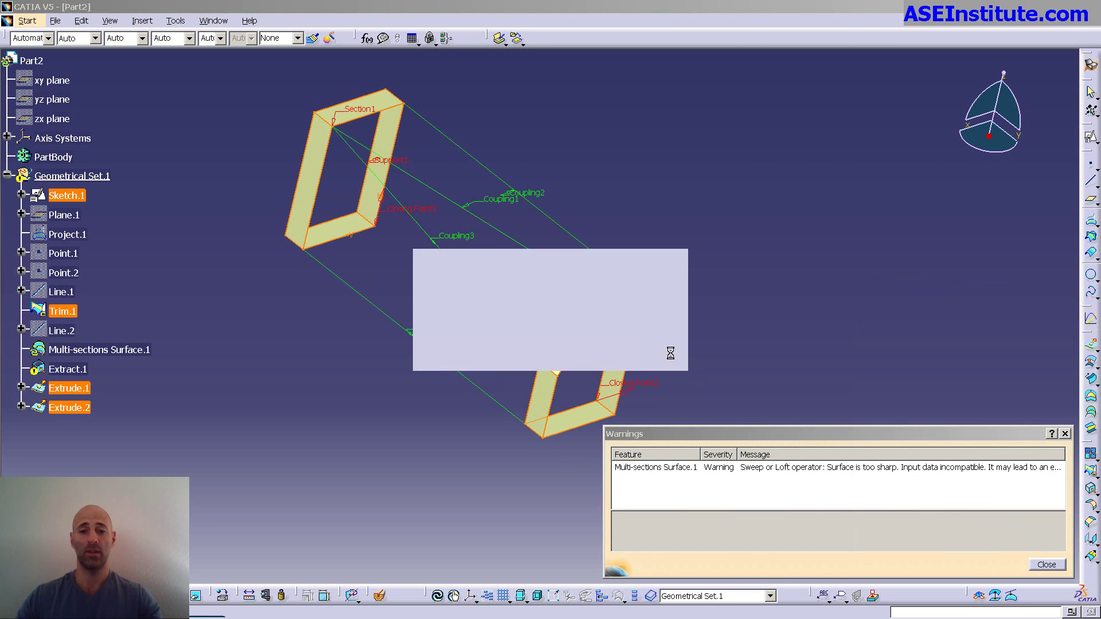
left_click(963, 538)
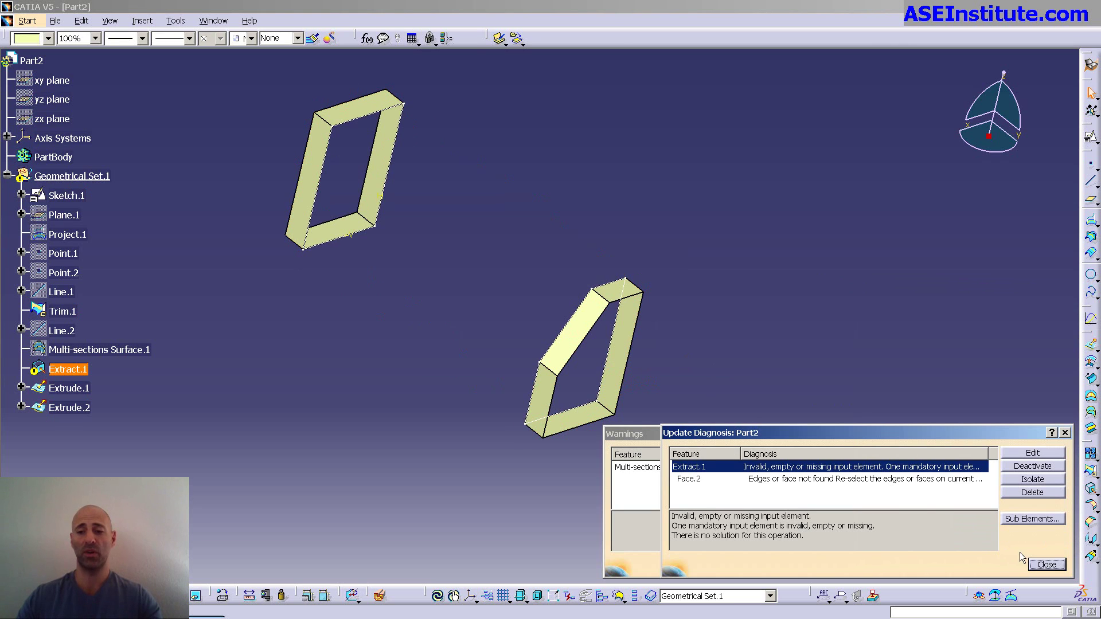
Re-pick the missing Face.2 input so Extract.1 rebuilds on the updated surface.
double_click(927, 480)
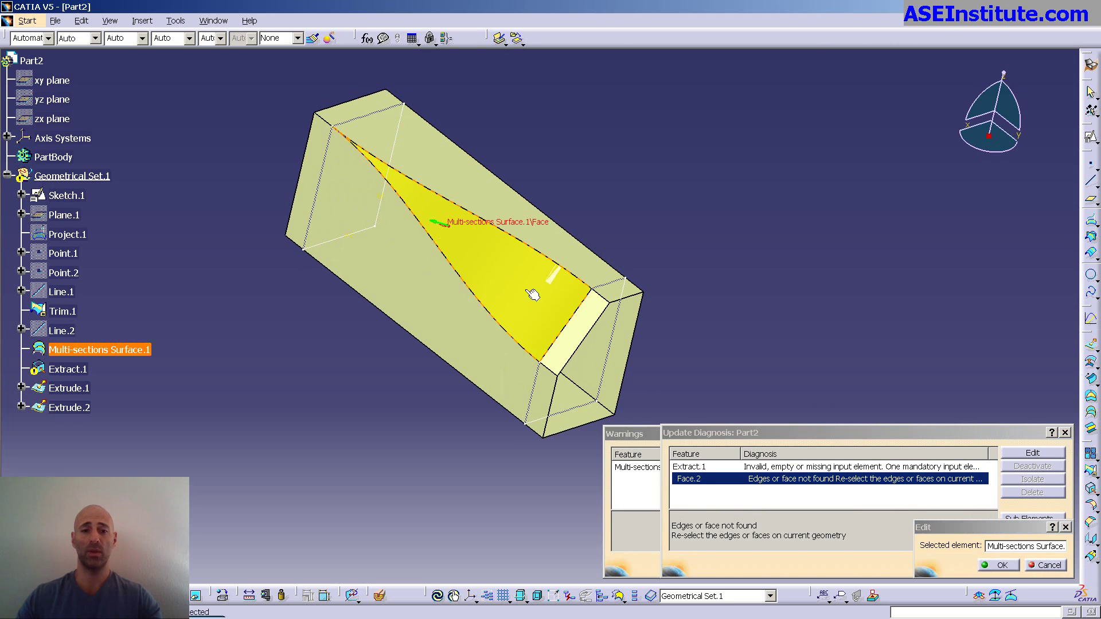
left_click(998, 565)
left_click(1035, 568)
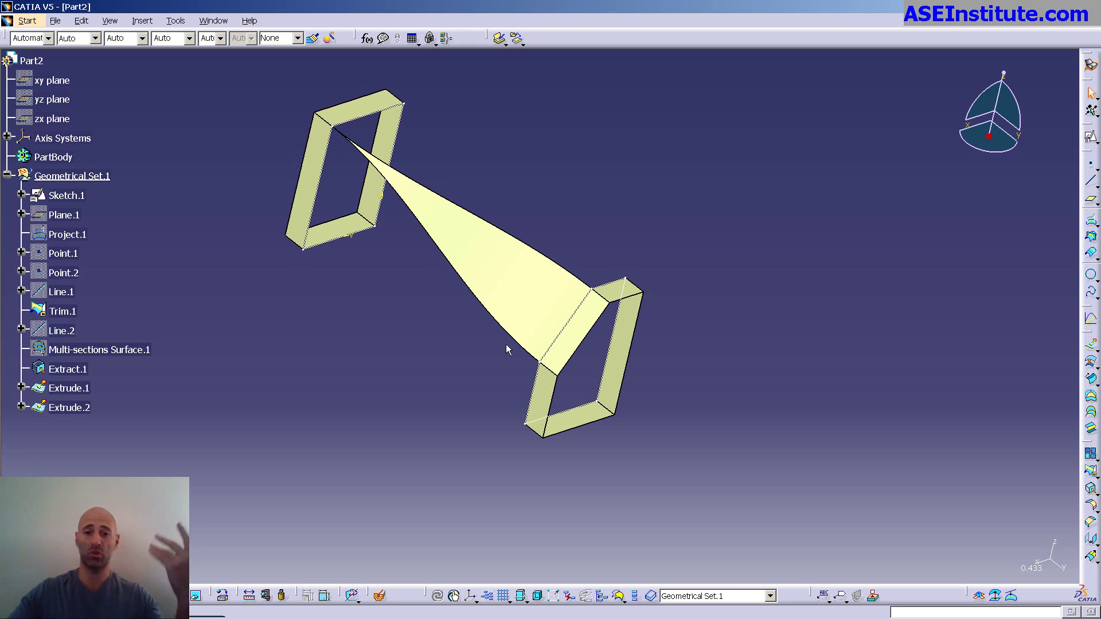
Switch to the FreeStyle workbench.
left_click(27, 21)
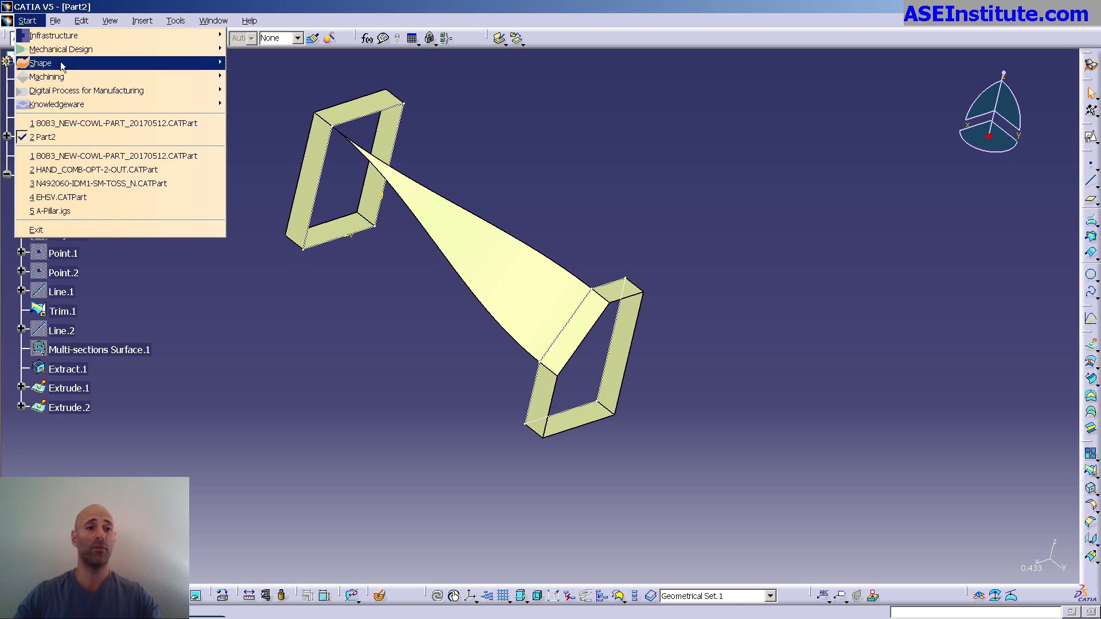
mouse_move(46, 61)
left_click(281, 64)
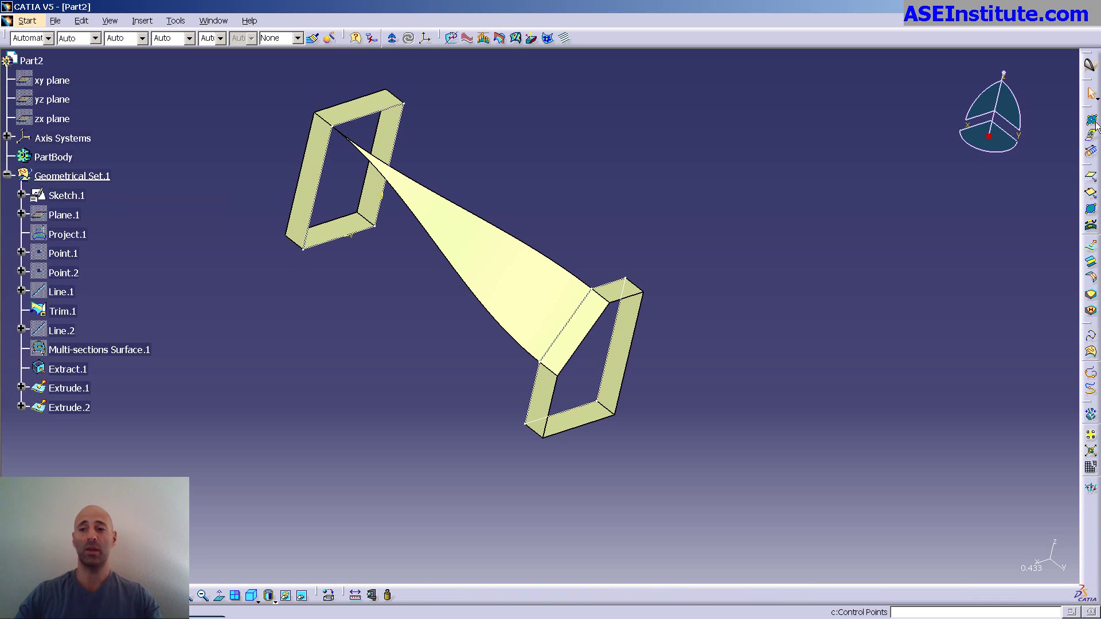
Edit the multi-sections surface's control points, accepting the editable NURBS copy Surface.1.
left_click(1091, 120)
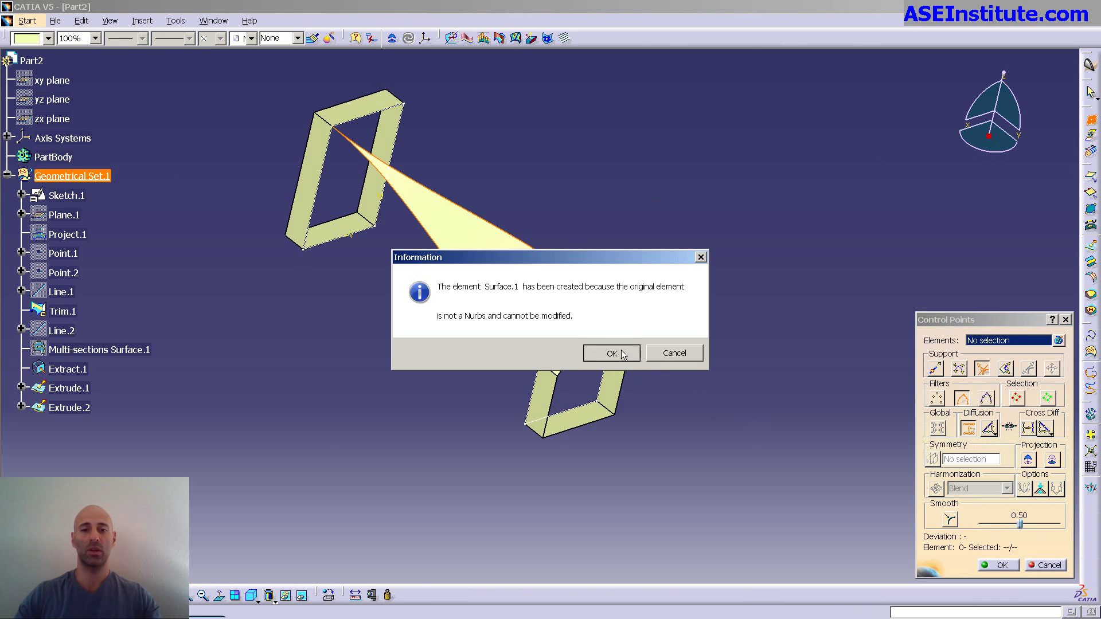
left_click(608, 352)
middle_click_drag(626, 341, 509, 370)
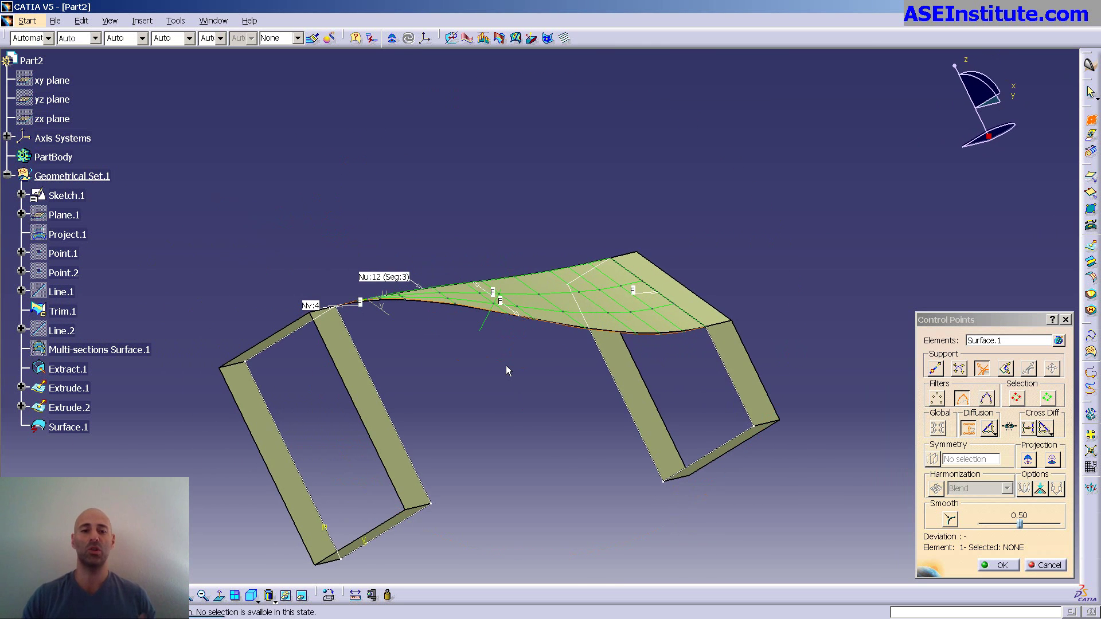
middle_click_drag(449, 314, 598, 296)
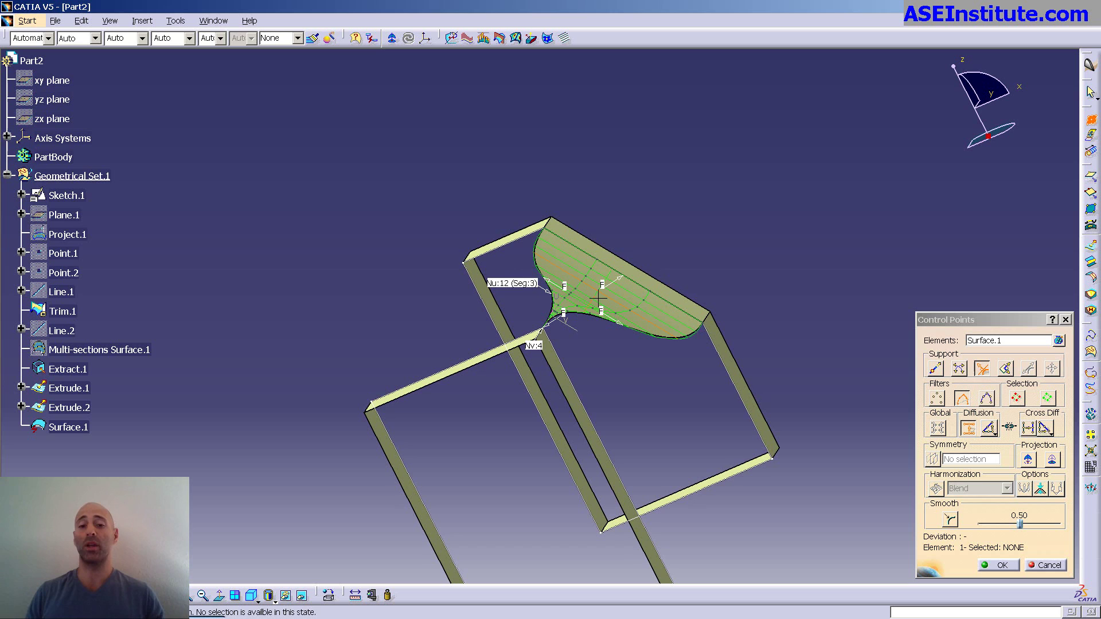
middle_click_drag(556, 318, 517, 331)
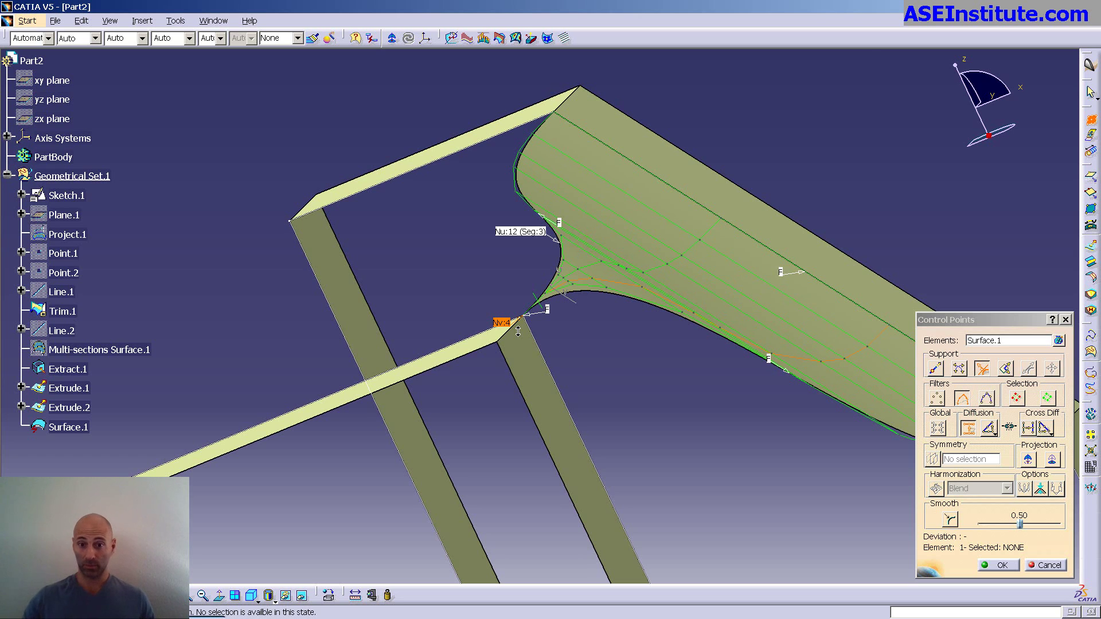
left_click(1012, 567)
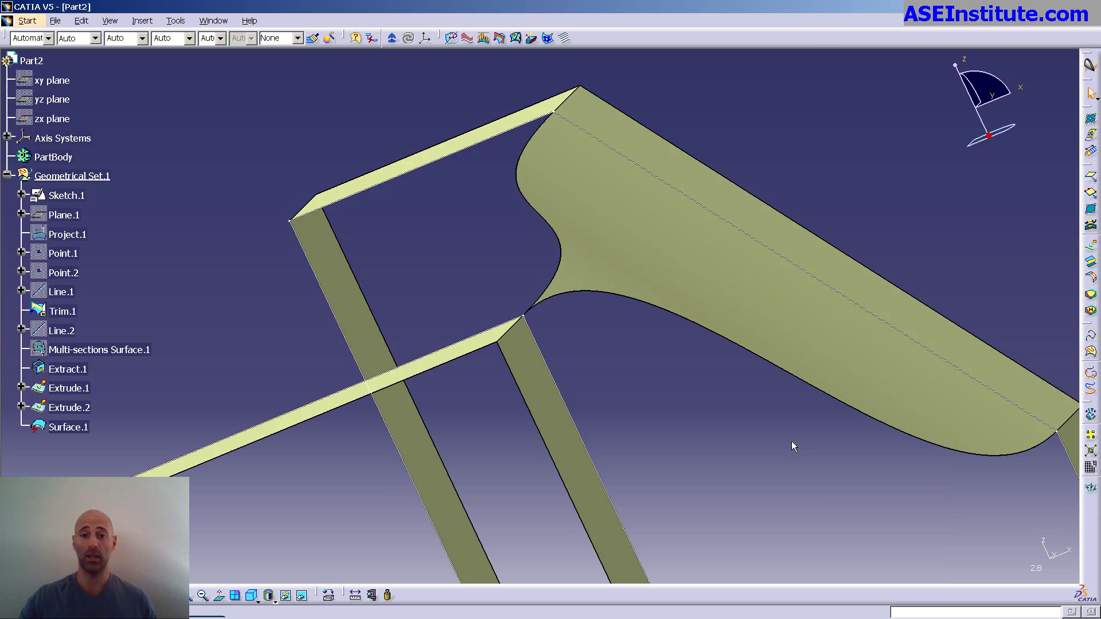
Run a surfacic curvature analysis on Surface.1 and rescale colours to its min and max.
middle_click_drag(792, 442, 467, 187)
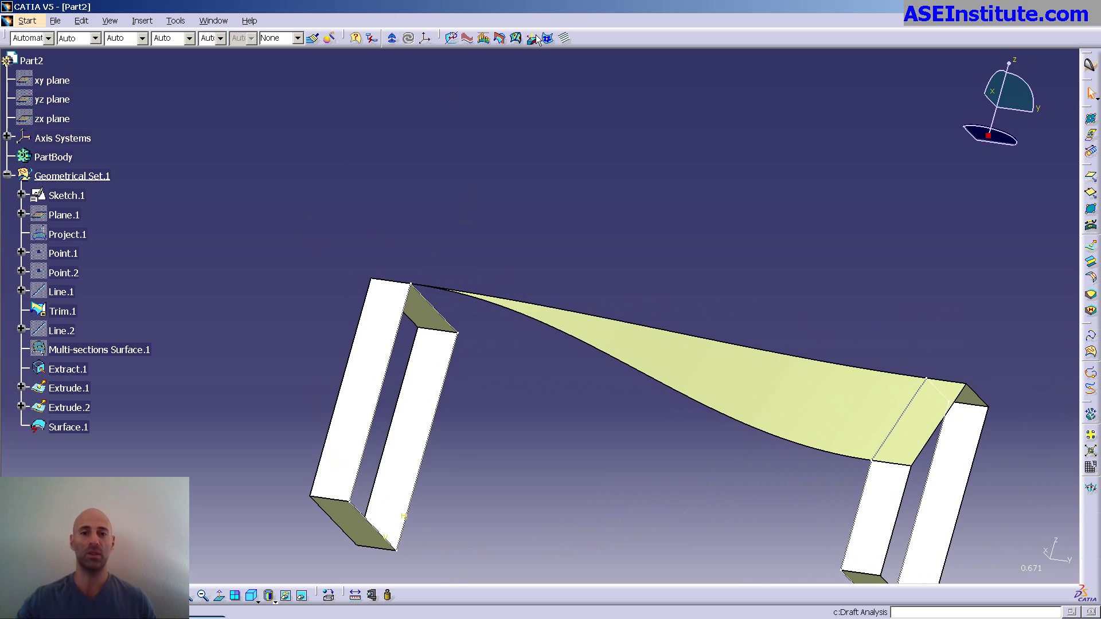
left_click(515, 38)
left_click(829, 419)
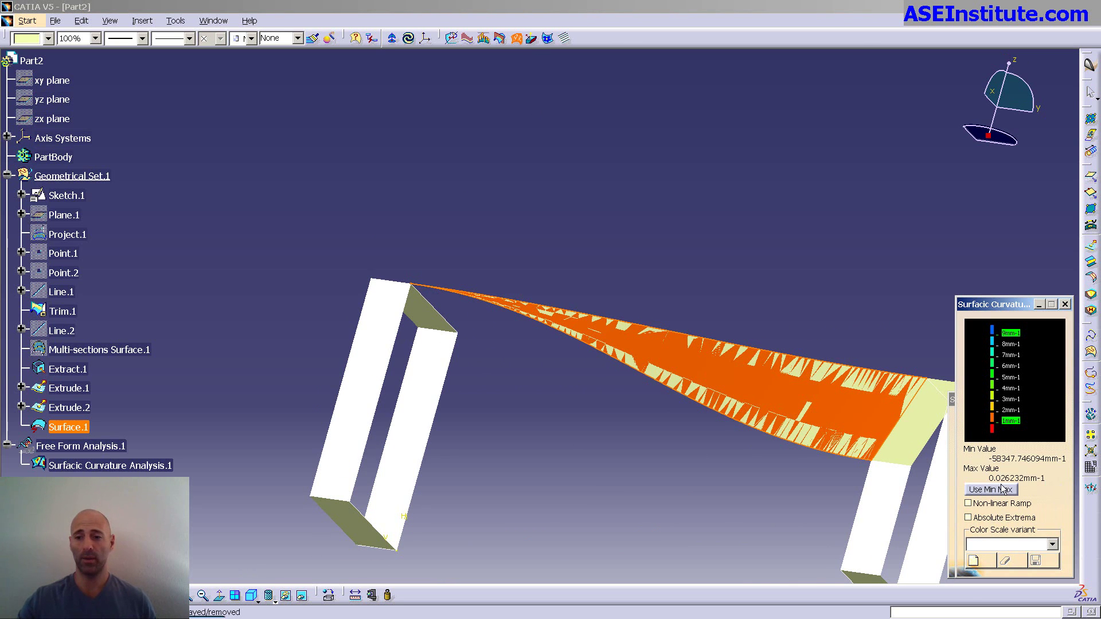
left_click_drag(1002, 300, 772, 302)
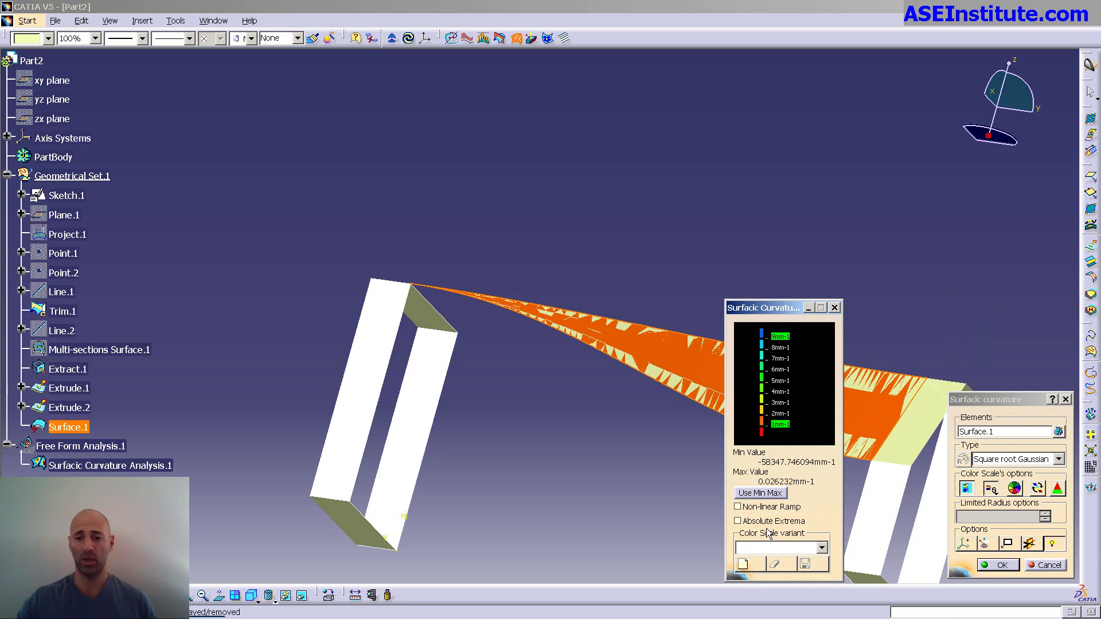
left_click(777, 495)
Zoom in on the surface's narrow tip and enable Absolute Extrema colouring.
middle_click_drag(590, 394, 552, 504)
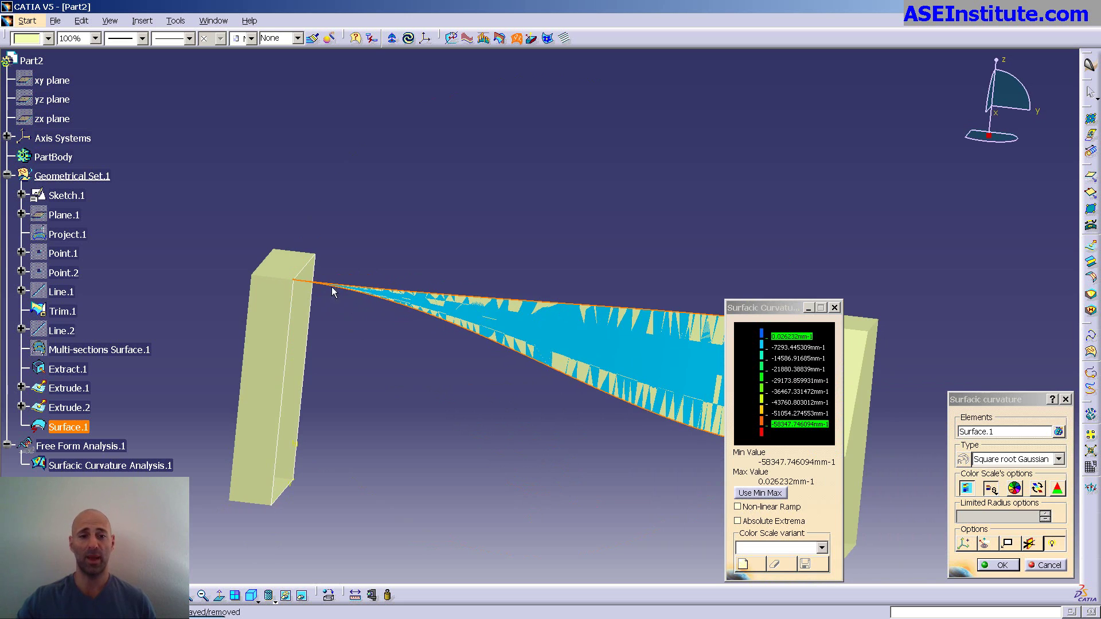
middle_click_drag(333, 293, 376, 322, "ctrl")
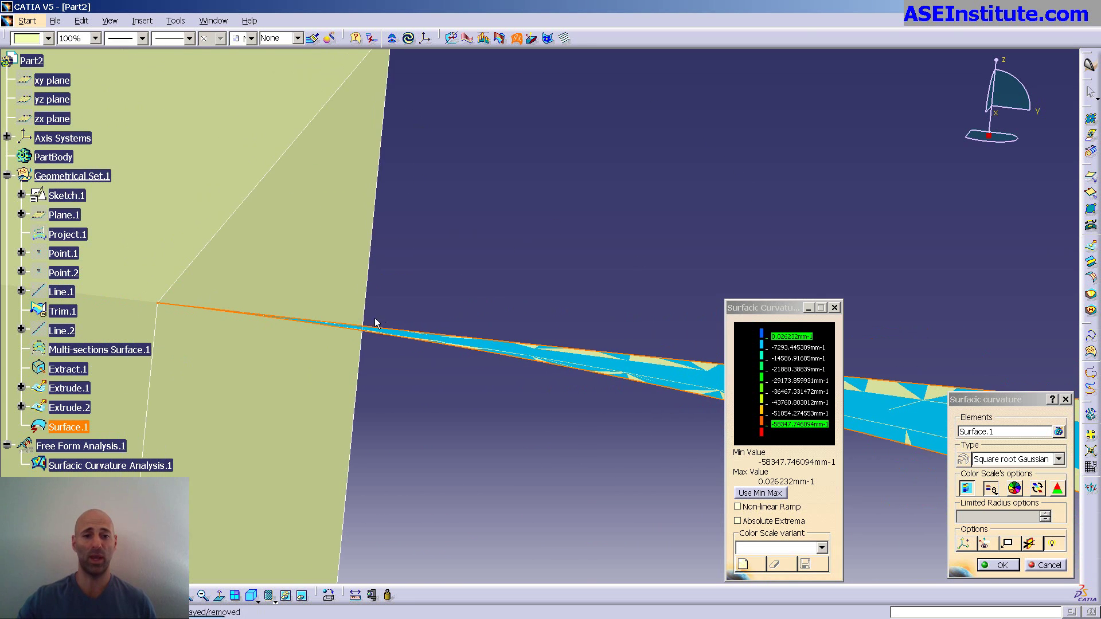
middle_click_drag(290, 315, 750, 499)
left_click(755, 524)
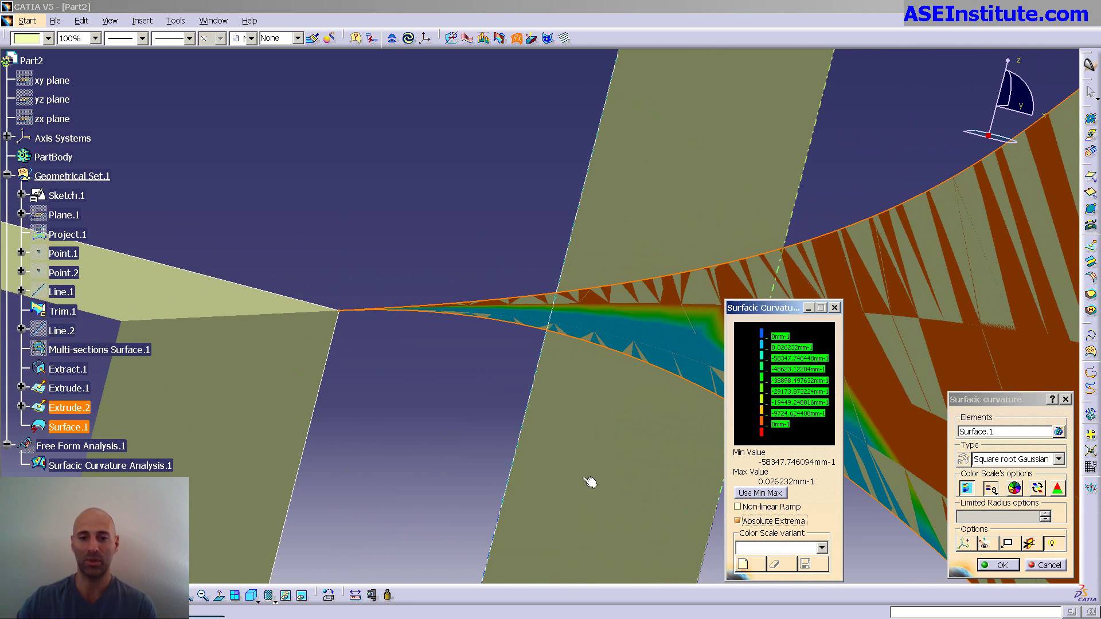
middle_click_drag(590, 479, 507, 364)
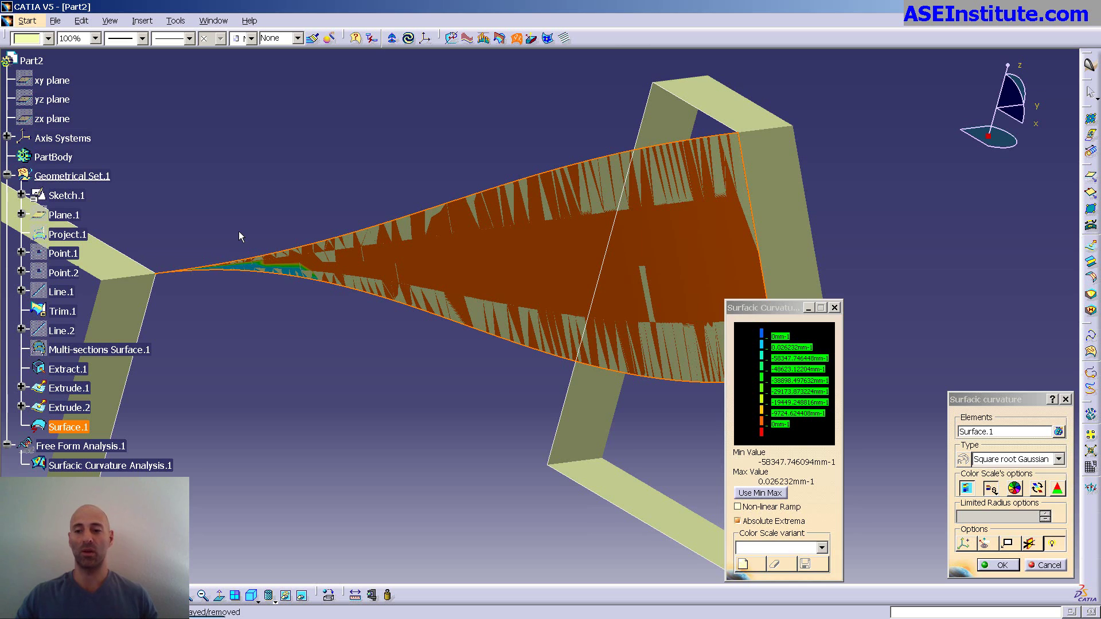
Switch the curvature map to Maximum, rescale to min/max, and label the min and max points.
left_click(1004, 460)
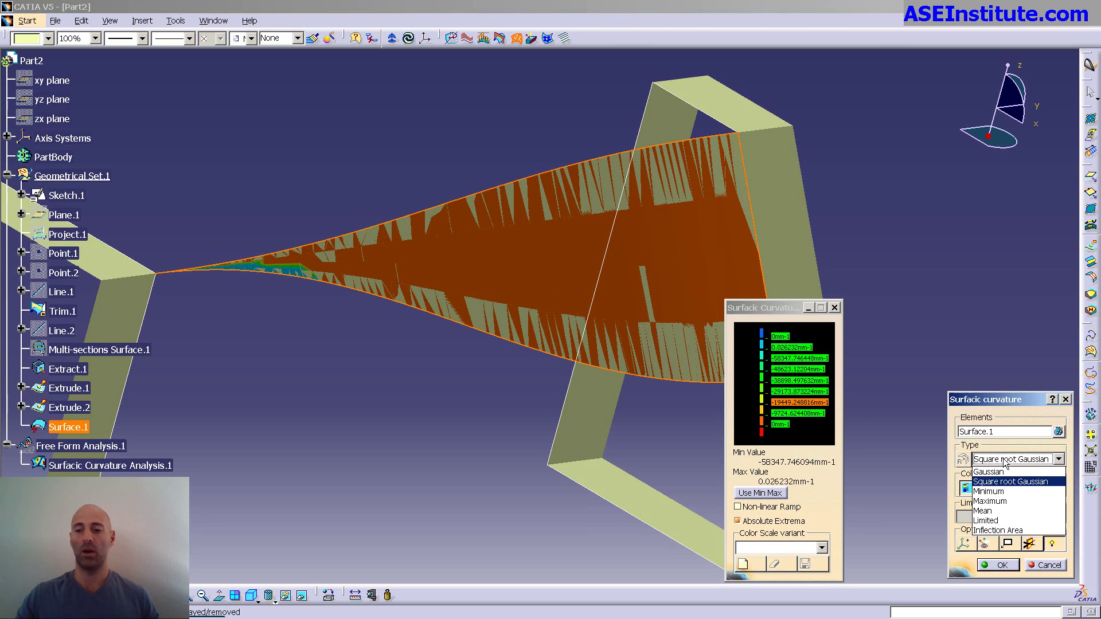
left_click(1009, 502)
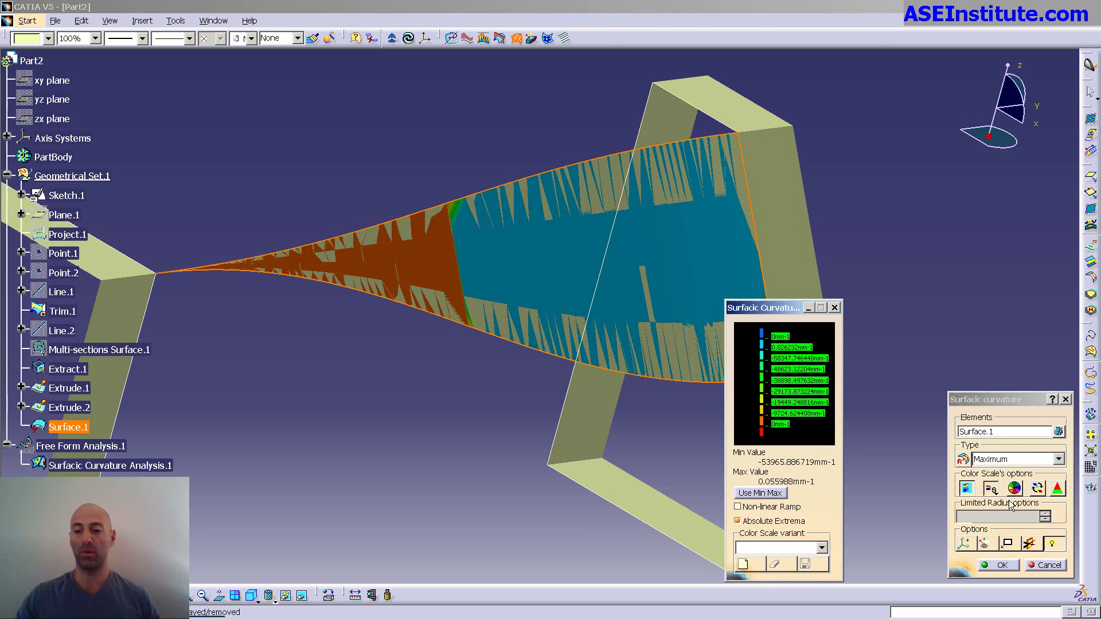
left_click(783, 495)
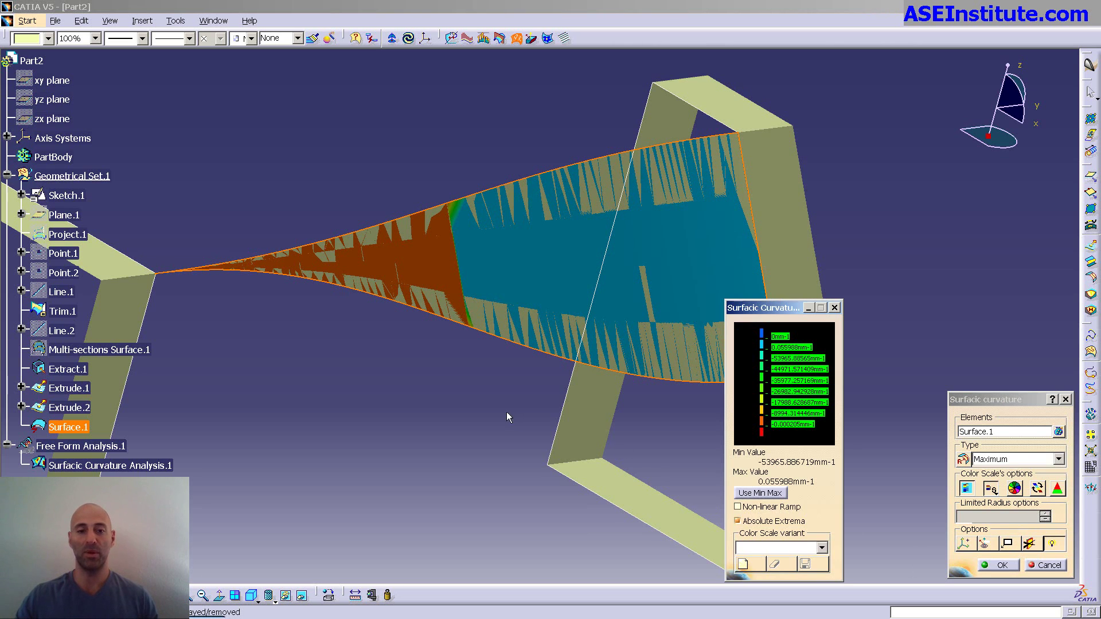
left_click(790, 512)
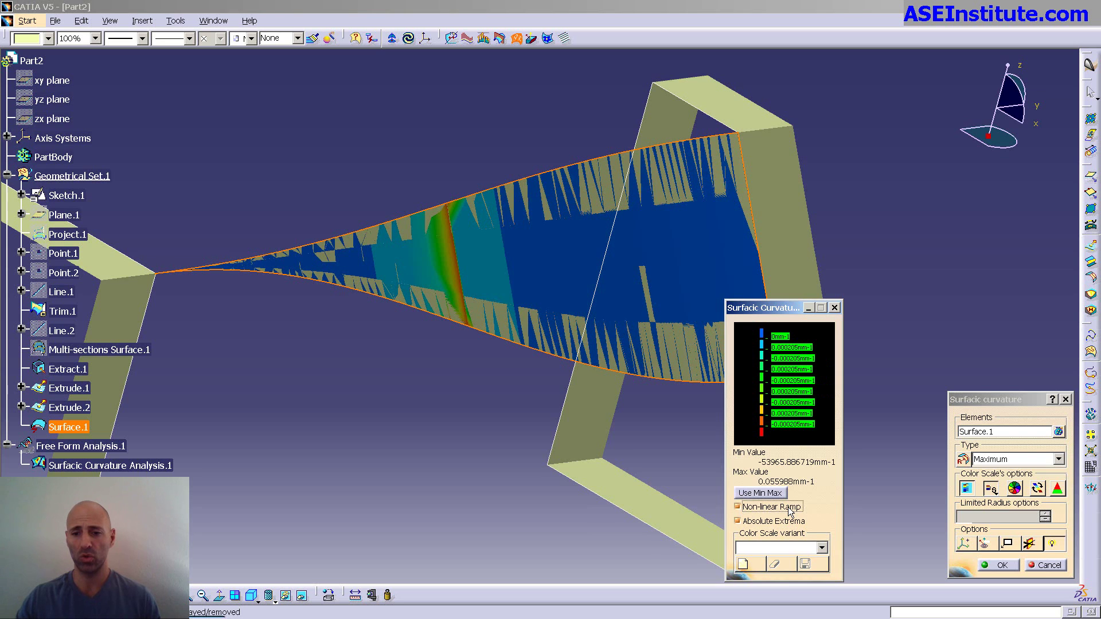
left_click(790, 510)
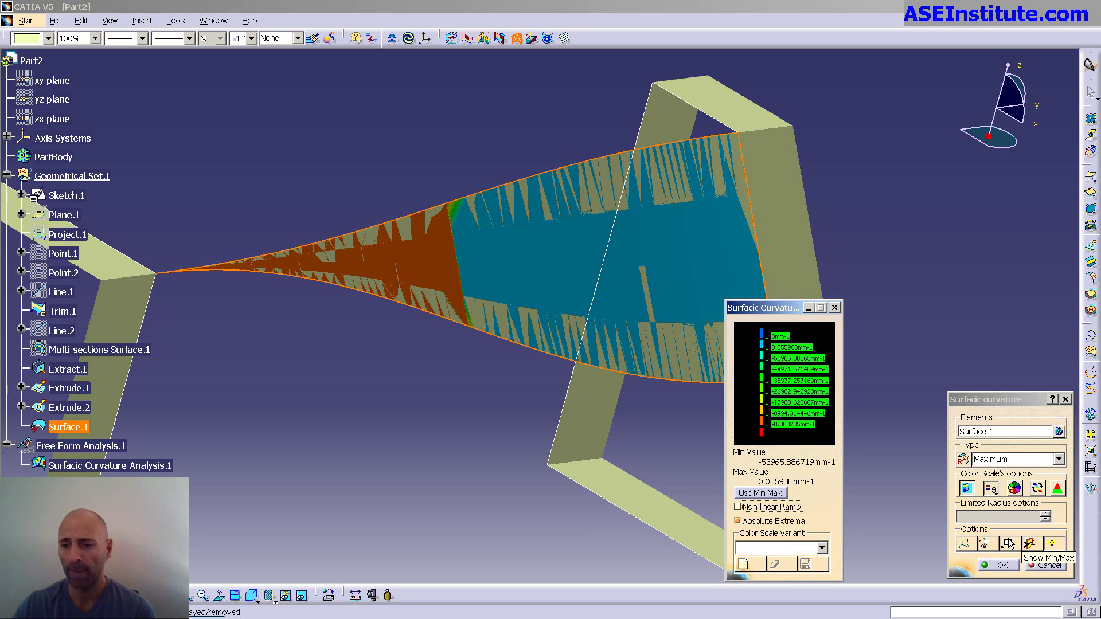
left_click(1007, 544)
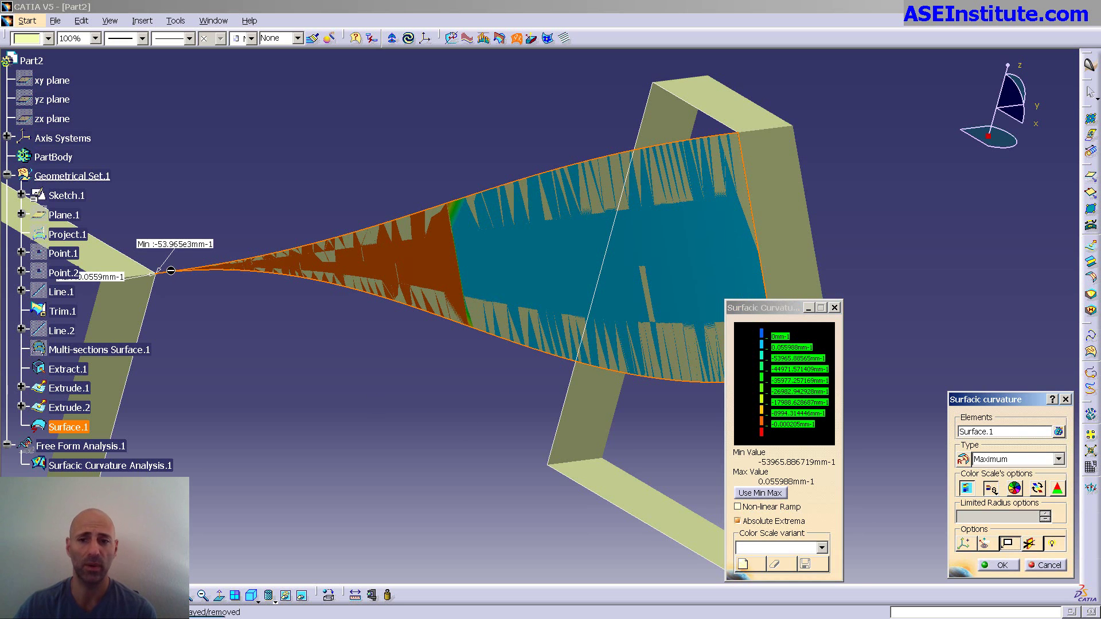
middle_click_drag(181, 272, 259, 345)
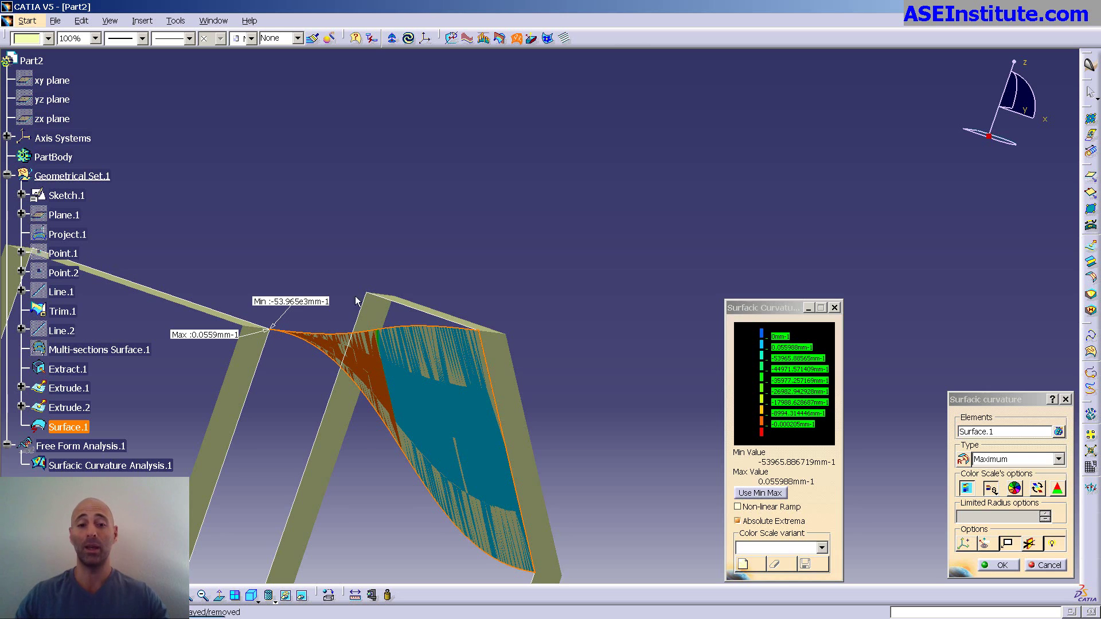
End the curvature analysis and return to Generative Shape Design.
key("Escape")
left_click(33, 22)
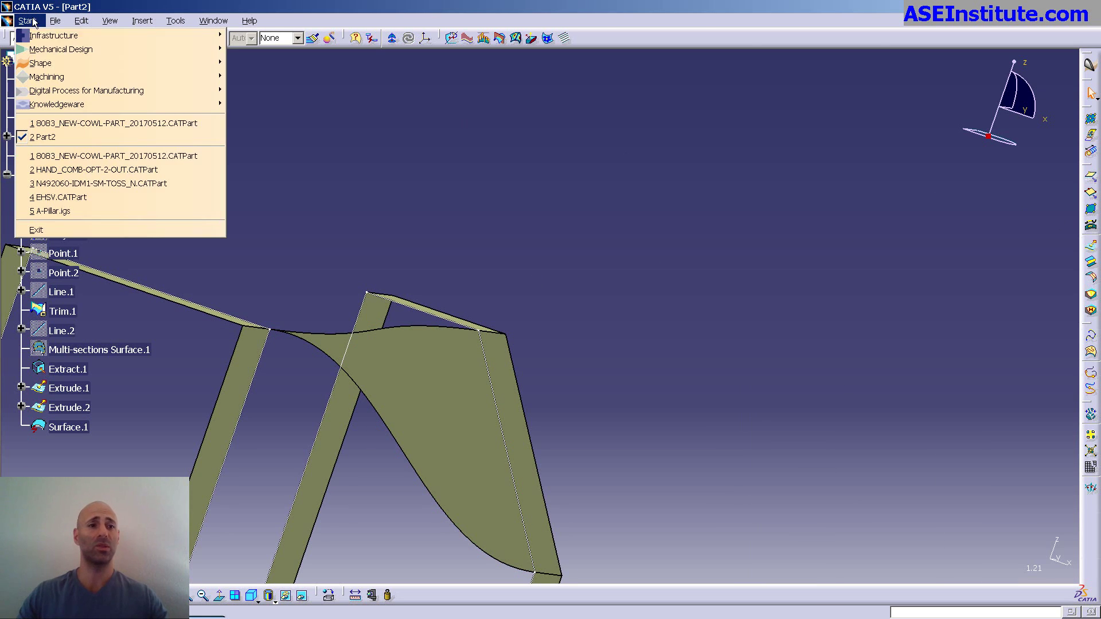
mouse_move(86, 68)
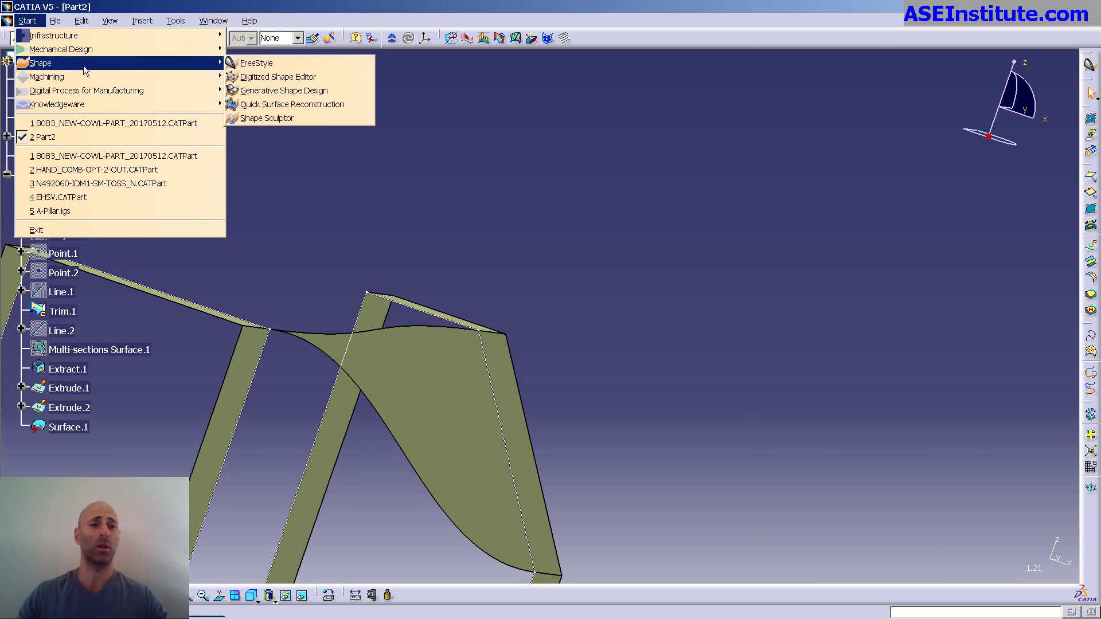
left_click(280, 91)
middle_click_drag(786, 344, 867, 282)
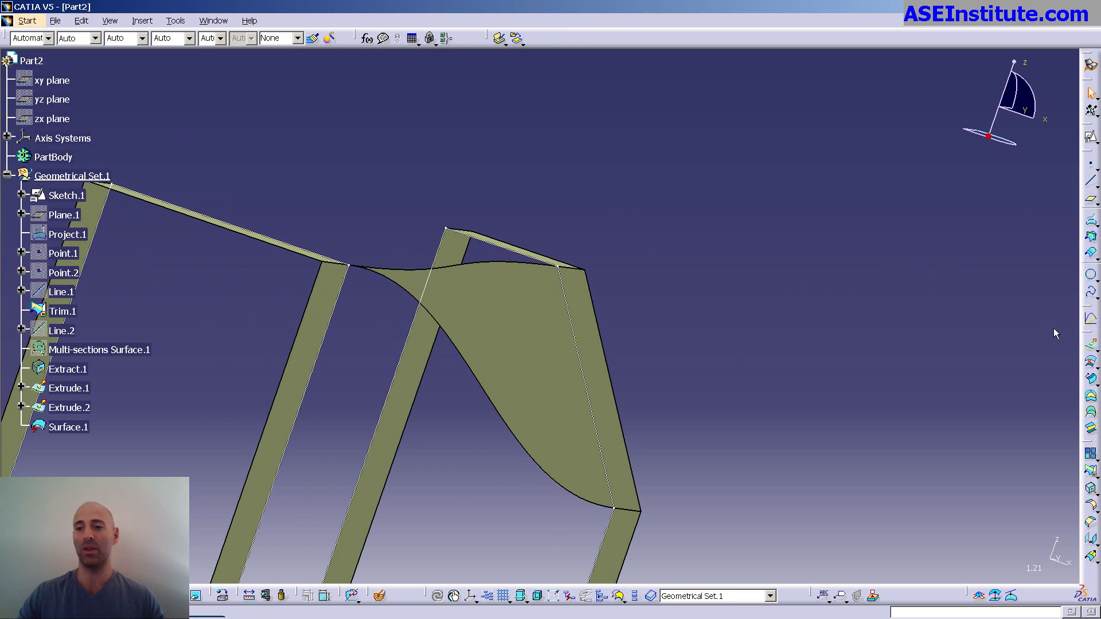
Define a 3mm offset of Surface.1 and preview it, dismissing the erroneous sub-elements errors.
left_click(1090, 361)
left_click(529, 370)
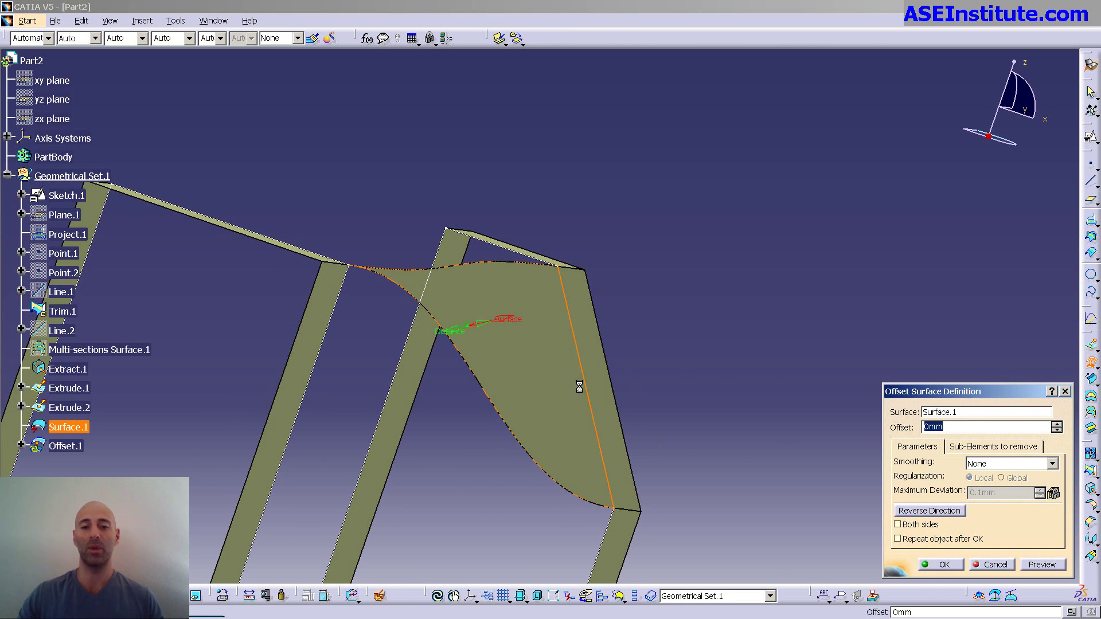
middle_click_drag(578, 386, 935, 448)
double_click(986, 426)
type("3mm")
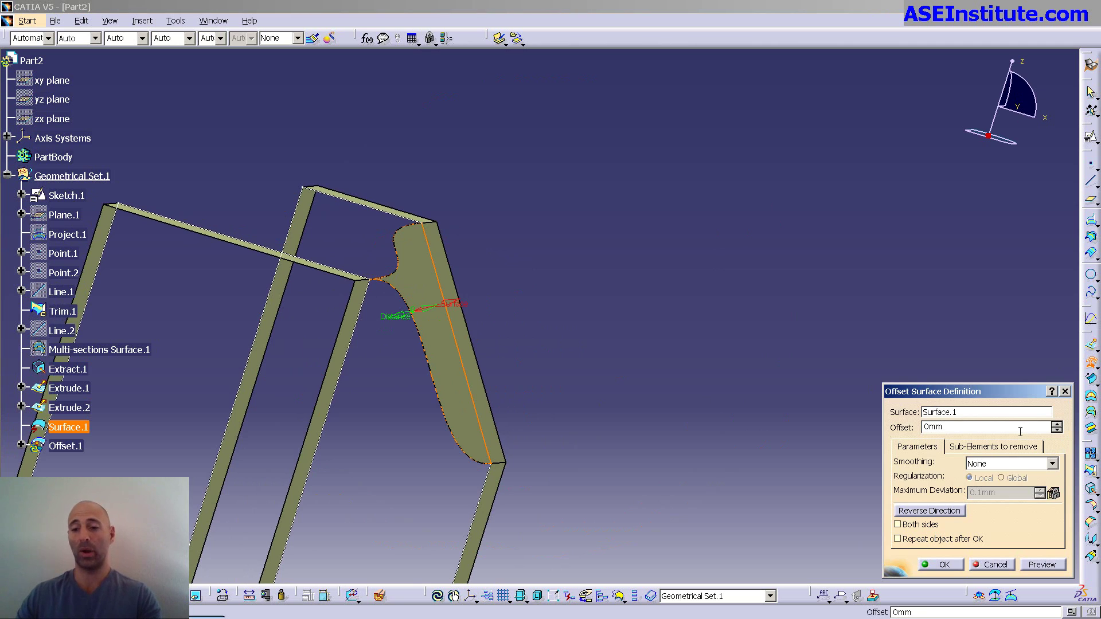
left_click(1041, 564)
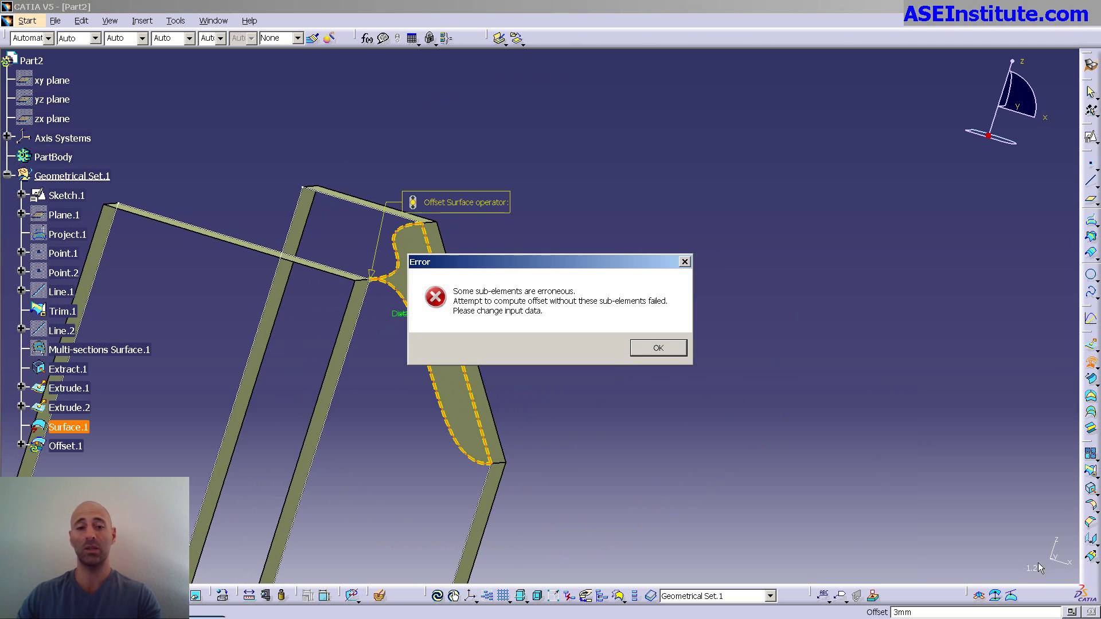
left_click(665, 347)
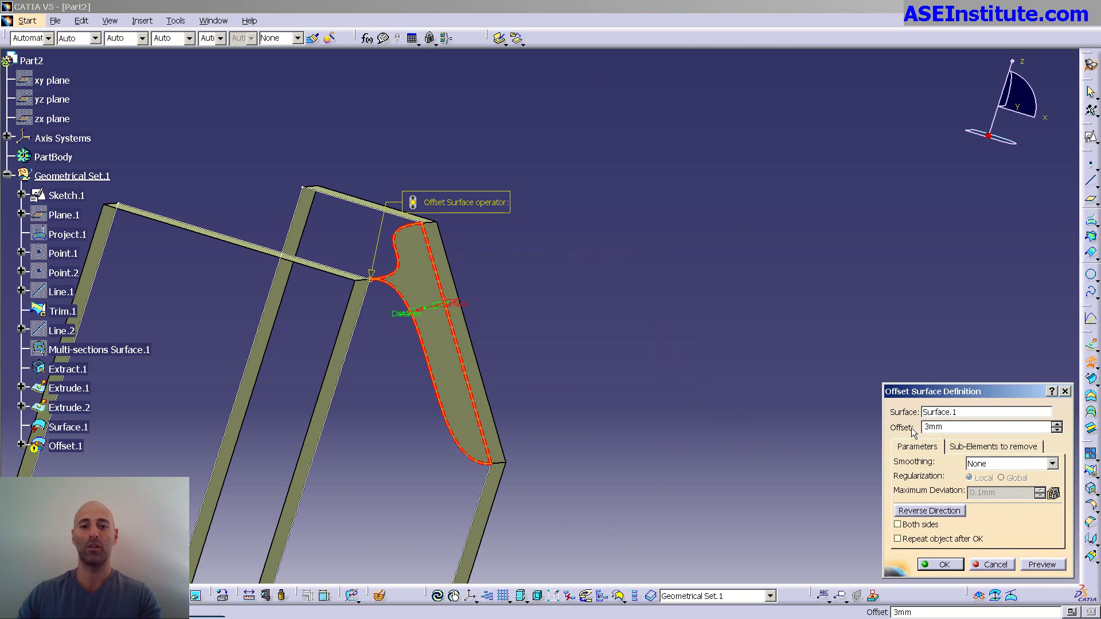
middle_click_drag(577, 334, 508, 312)
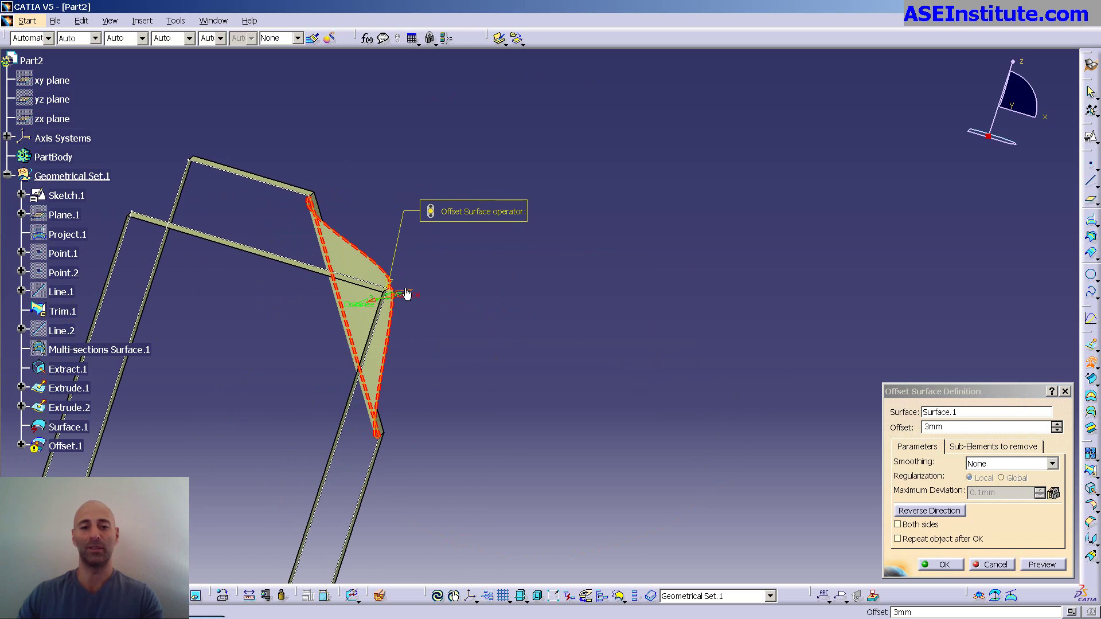
left_click(1042, 565)
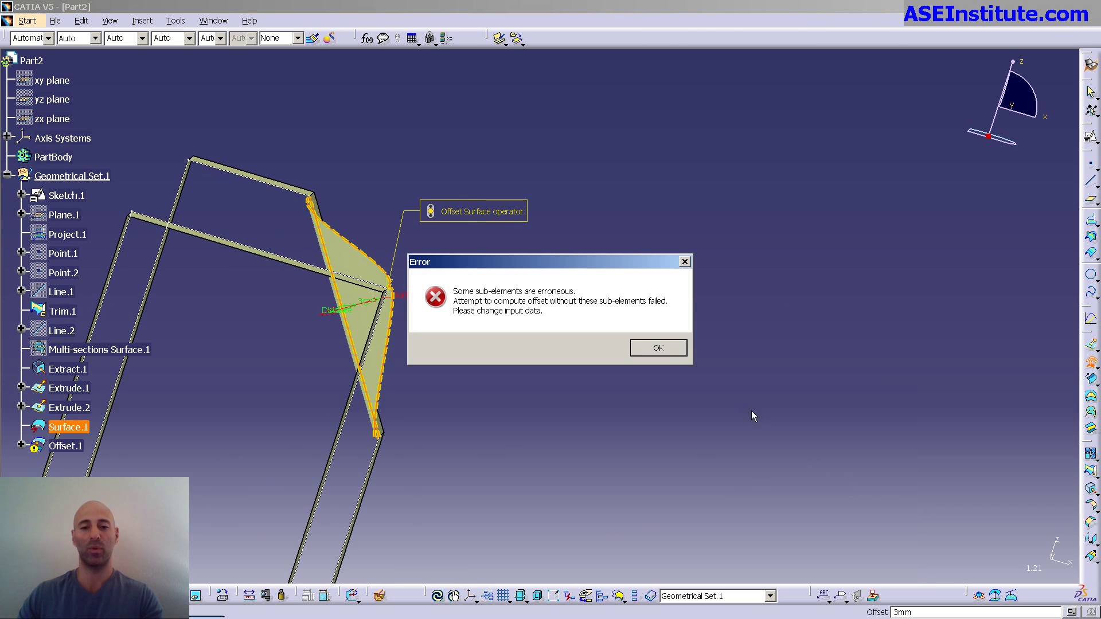
left_click(658, 347)
Set the offset's smoothing to Automatic, preview the 3mm offset, and close the warnings.
left_click(976, 462)
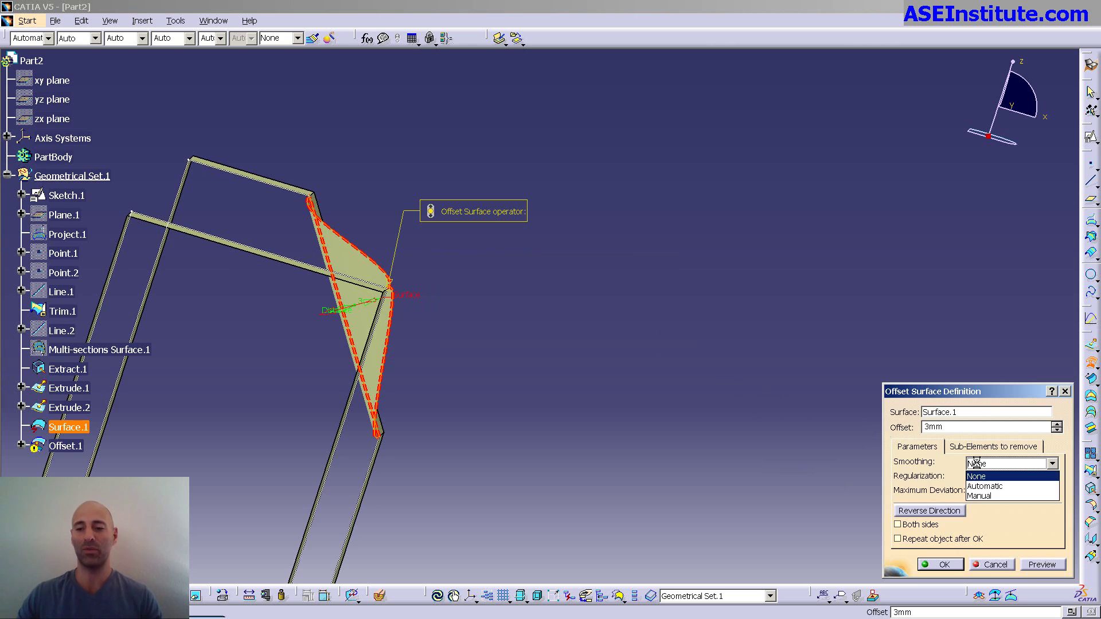
left_click(984, 486)
left_click(1042, 565)
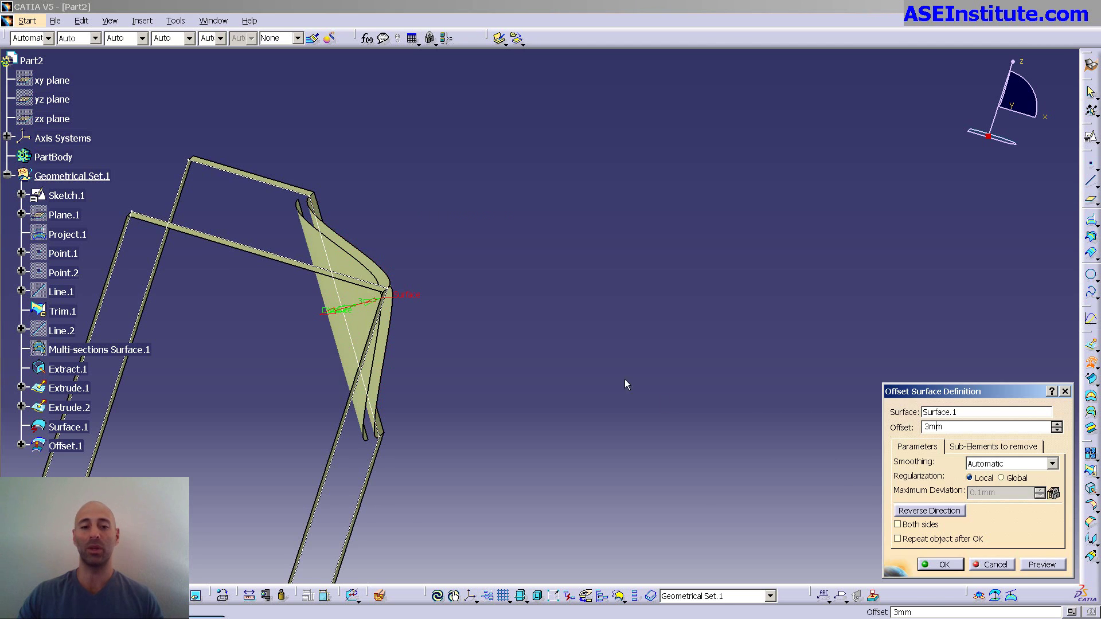
middle_click_drag(627, 381, 504, 307)
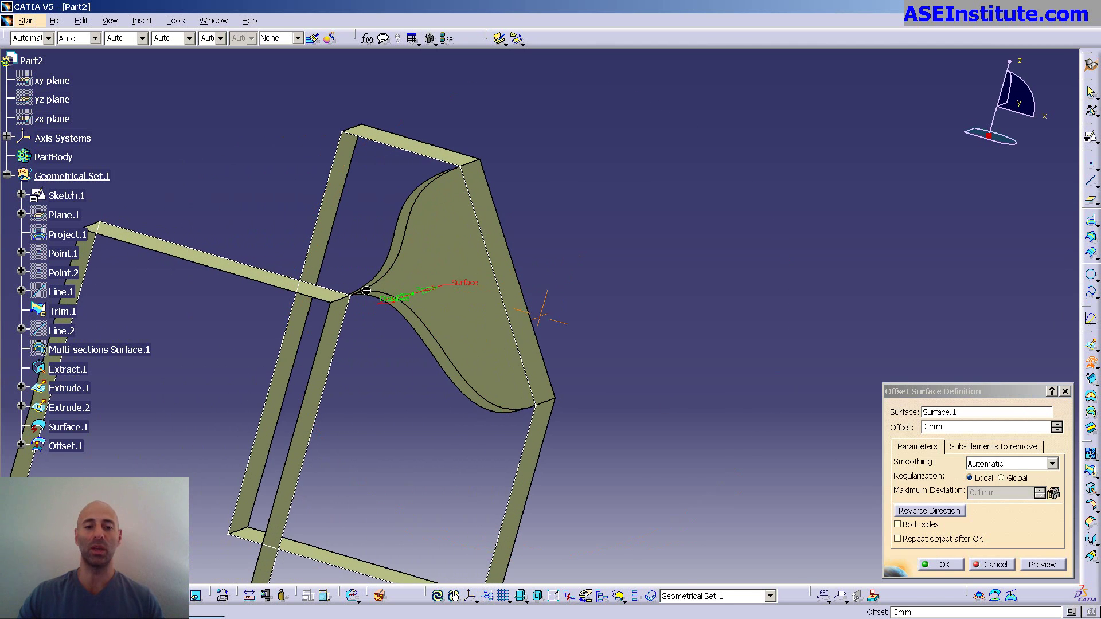
middle_click_drag(367, 291, 400, 373)
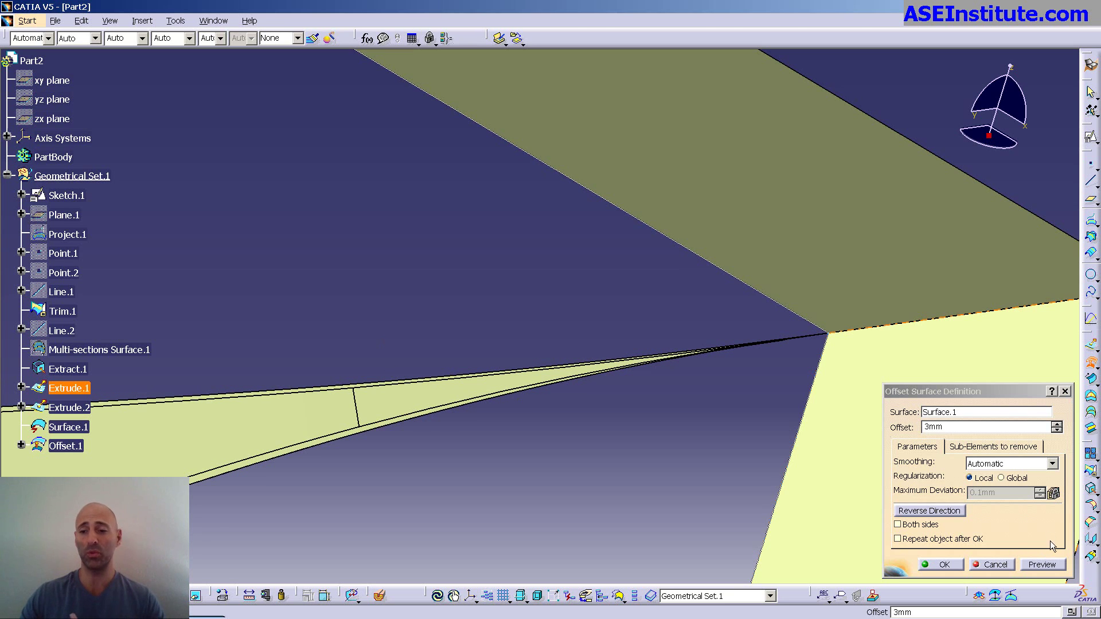
left_click(1042, 565)
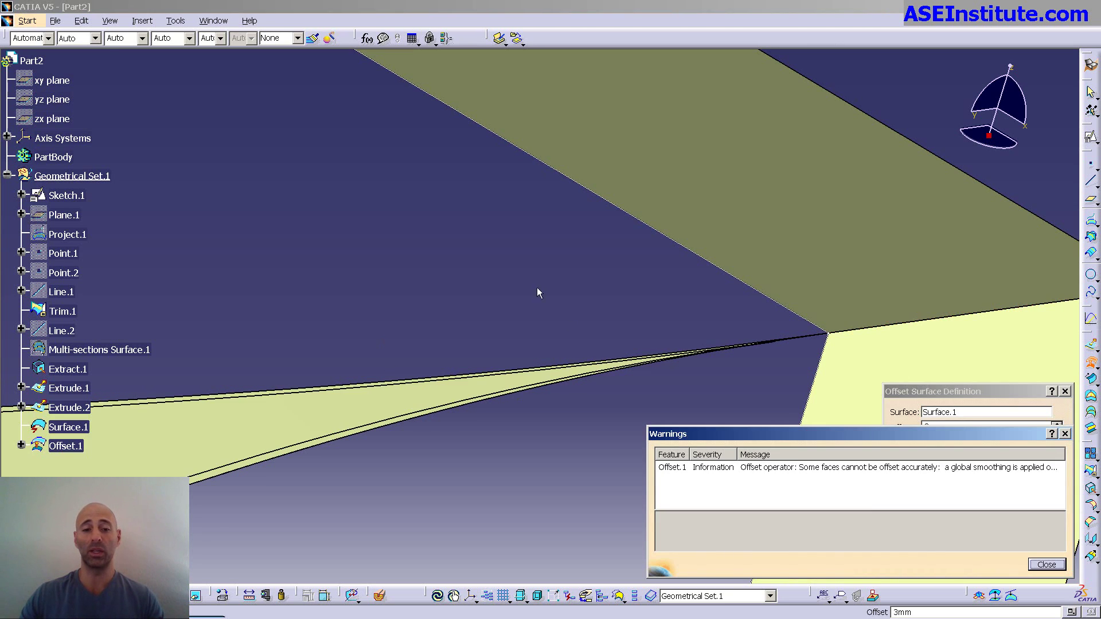
middle_click_drag(573, 321, 545, 344)
left_click(1046, 565)
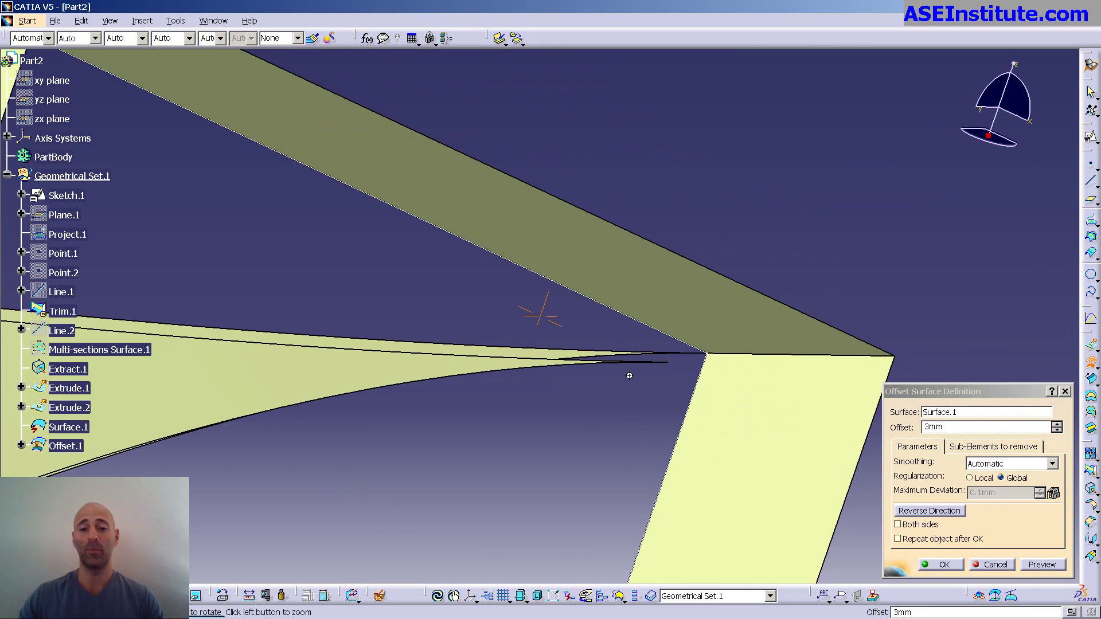
middle_click_drag(627, 374, 418, 386)
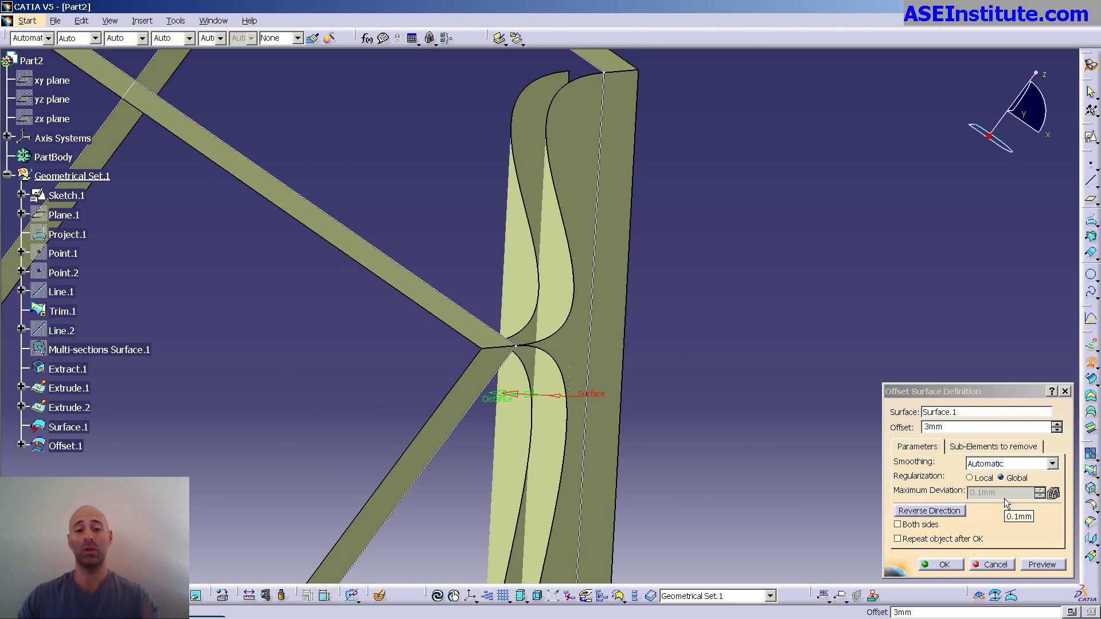
Cancel the offset and delete Surface.1 and Extract.1.
key("Escape")
middle_click_drag(789, 284, 696, 337)
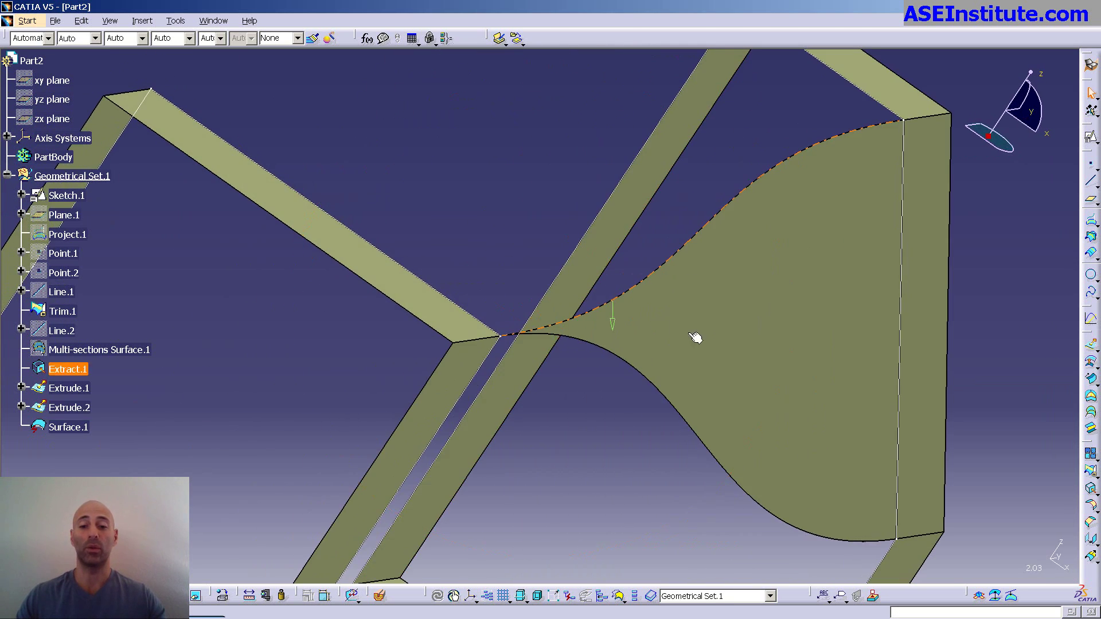
right_click(756, 329)
left_click(782, 488)
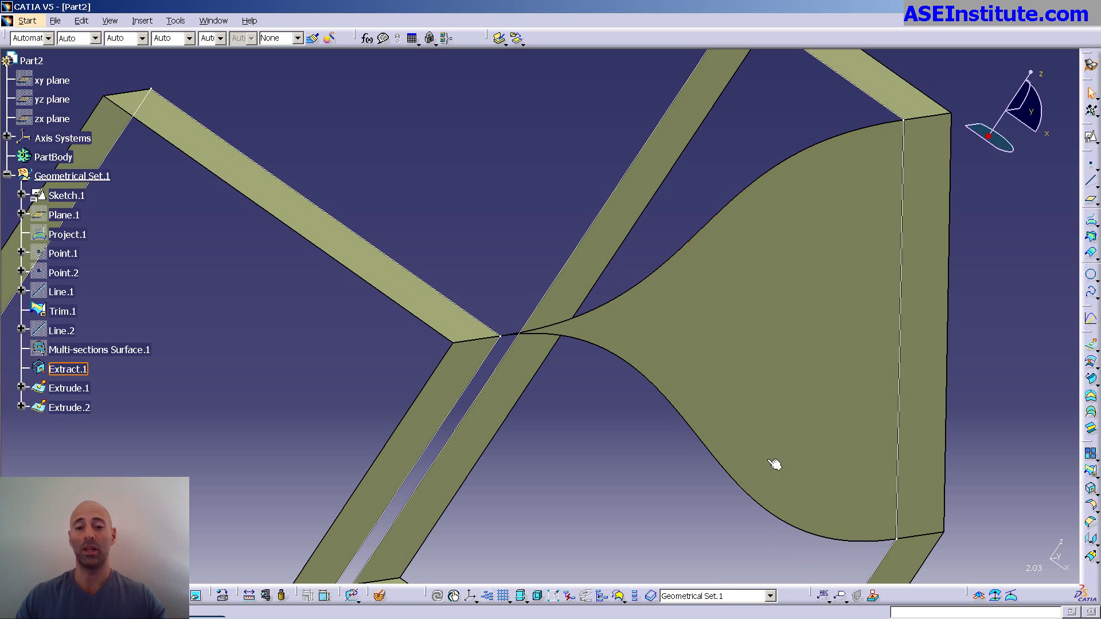
right_click(751, 365)
left_click(789, 524)
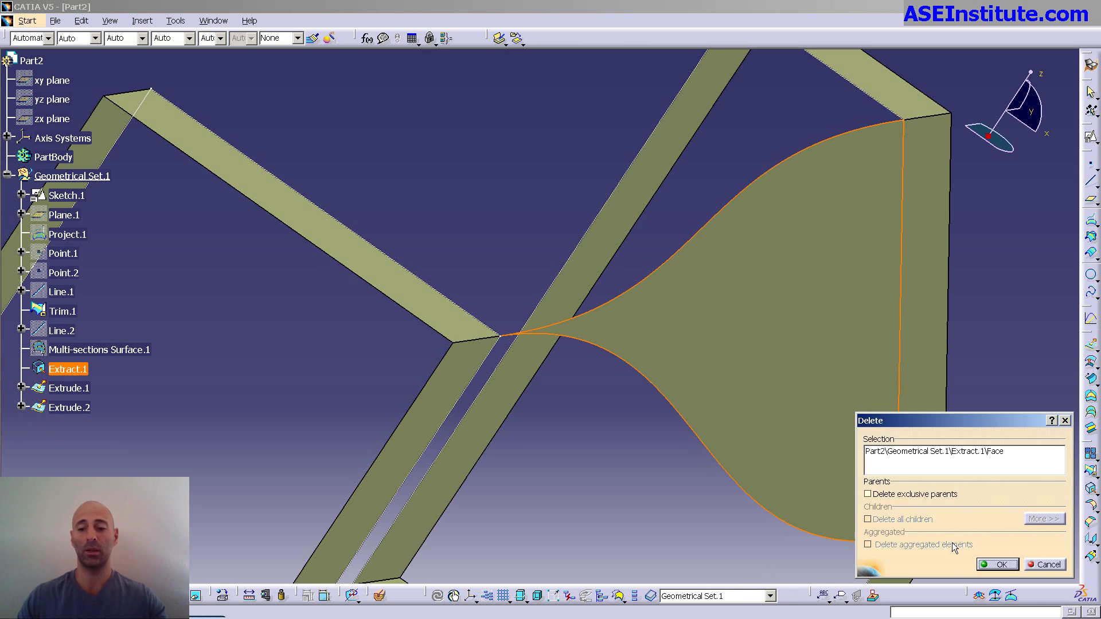
left_click(996, 565)
Delete Multi-sections Surface.1 and request deletion of Extrude.2.
left_click(118, 351)
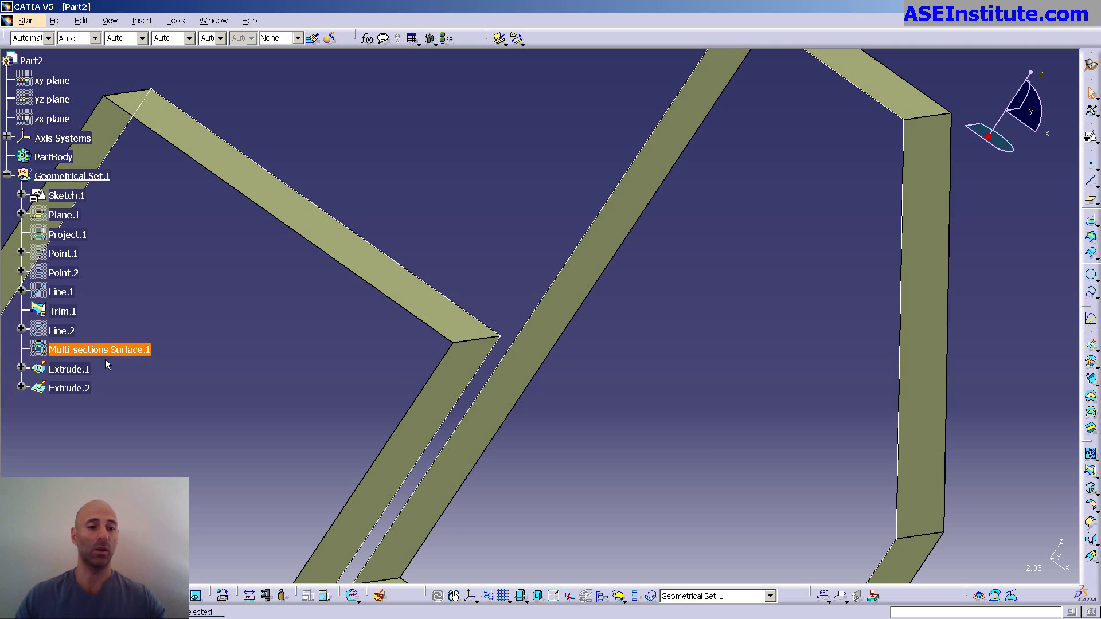
right_click(119, 352)
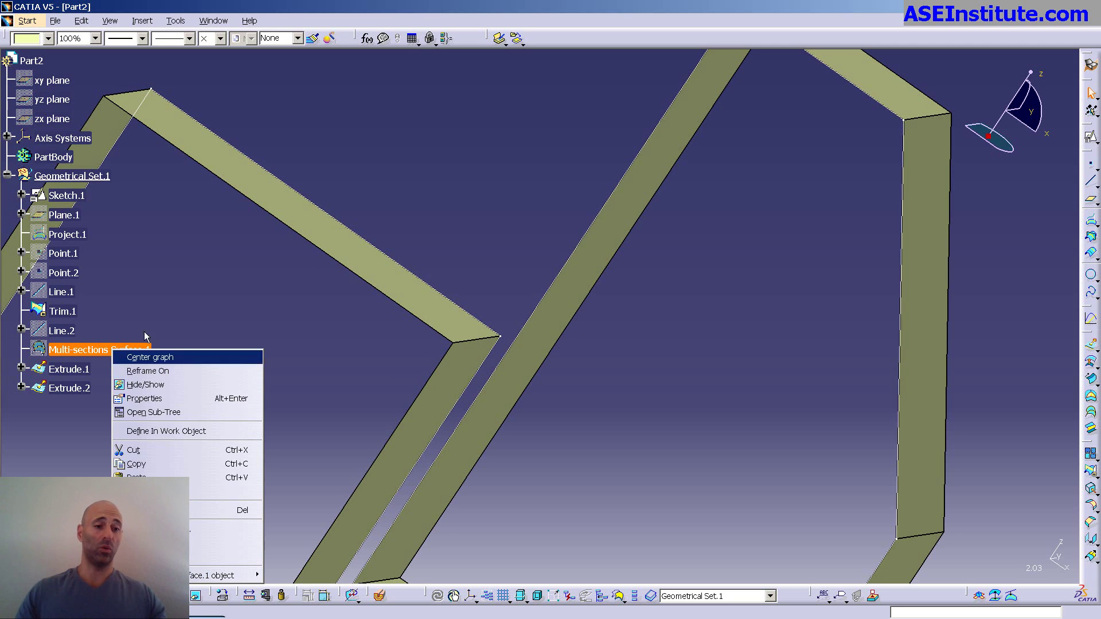
left_click(145, 310)
double_click(144, 356)
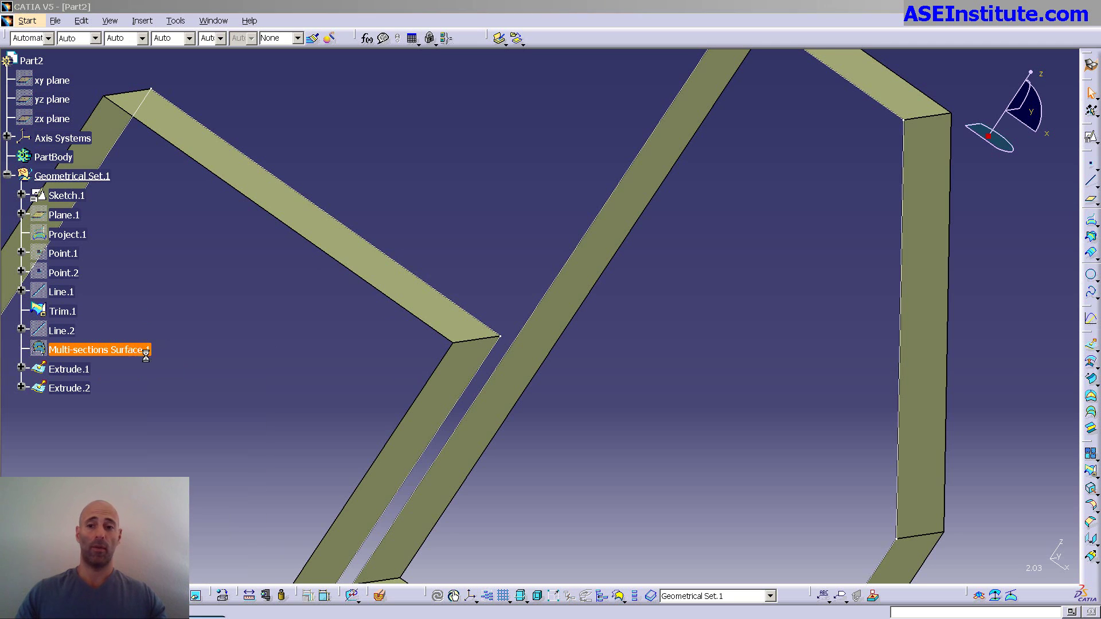
key("Escape")
right_click(87, 350)
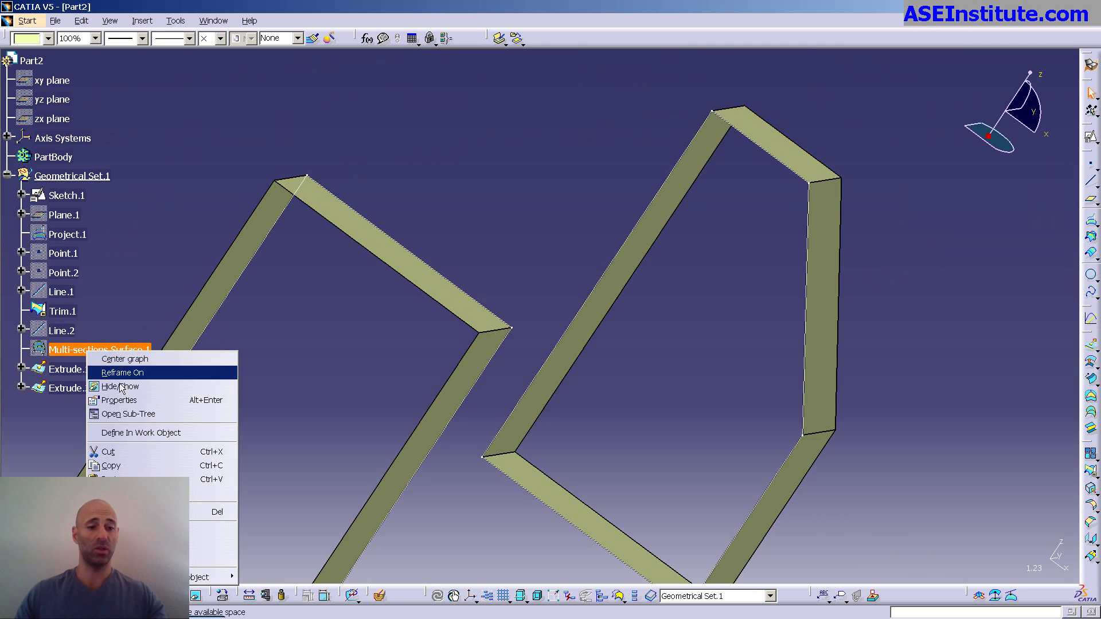
left_click(149, 511)
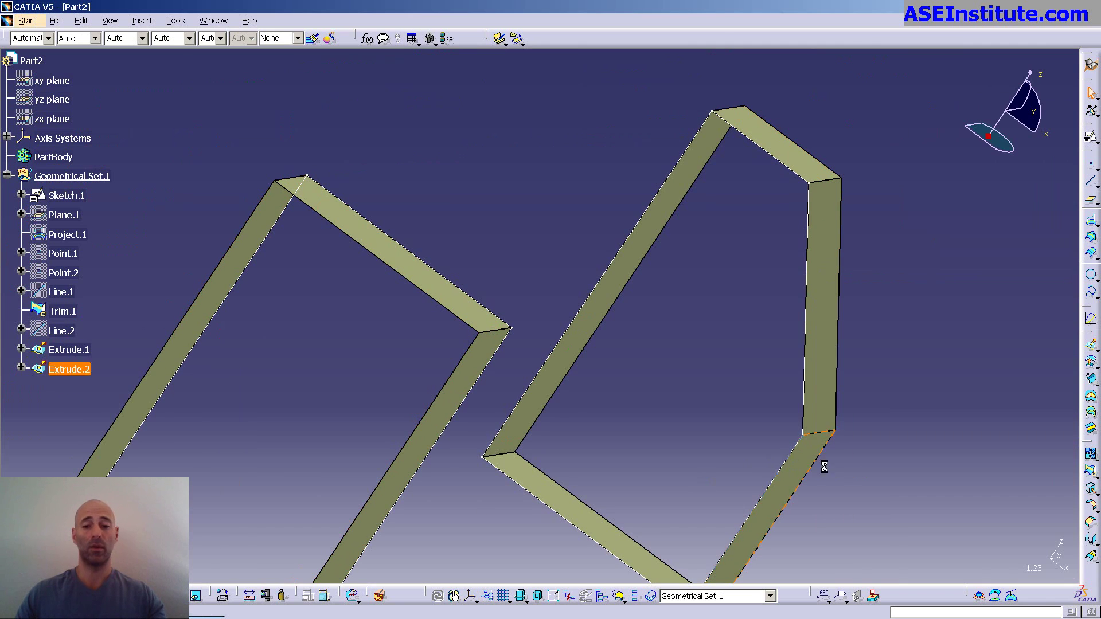
right_click(835, 414)
left_click(862, 332)
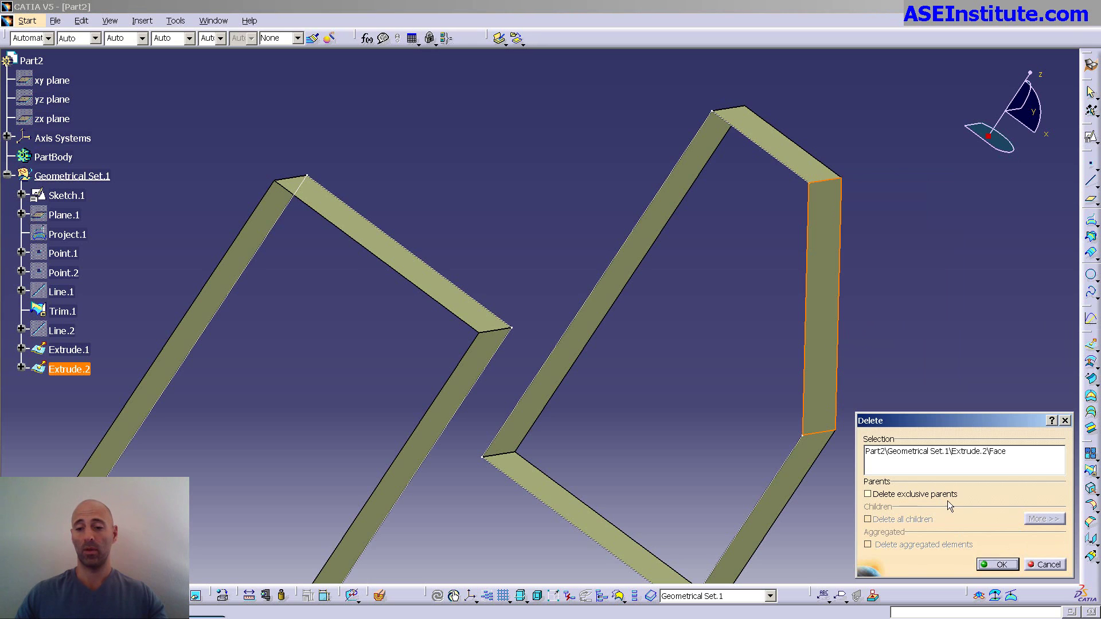
Confirm deleting Extrude.2, hide Trim.1 and show Project.1.
left_click(994, 565)
left_click(808, 386)
right_click(808, 386)
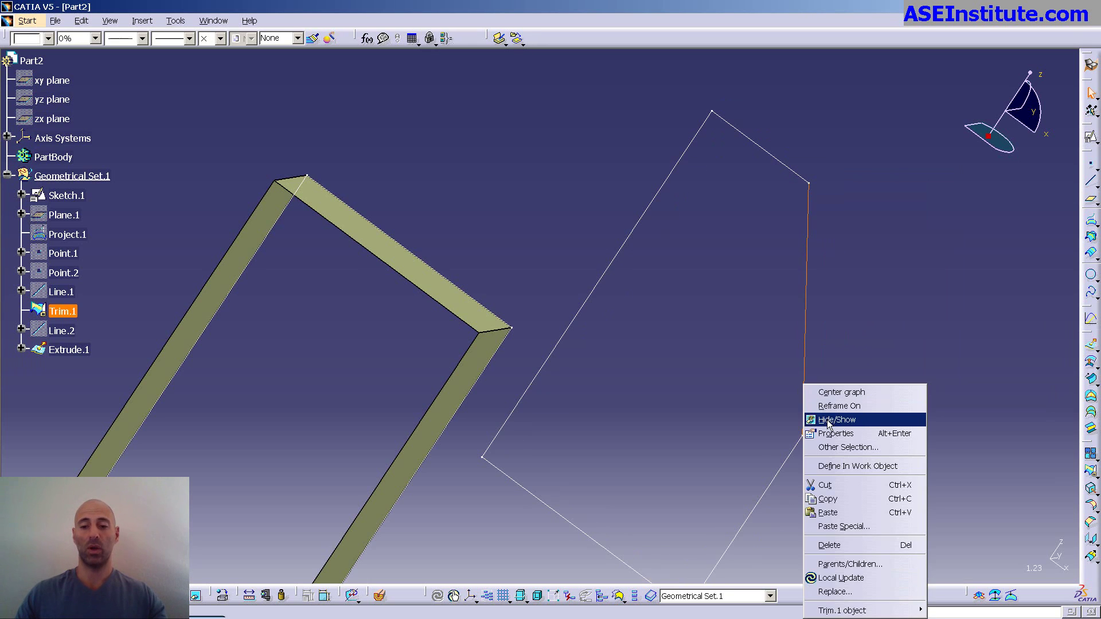
left_click(828, 418)
left_click(83, 238)
right_click(83, 237)
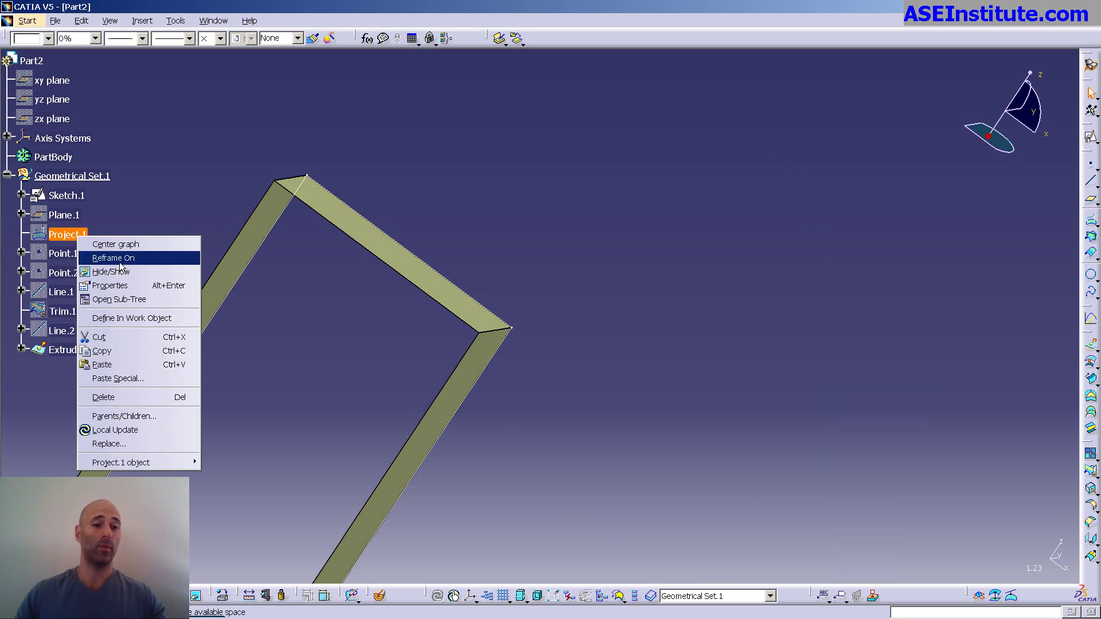
left_click(148, 256)
middle_click_drag(677, 277, 915, 362)
Extrude Project.1 by 20mm as Extrude.3, accepting the default direction warning.
left_click(1091, 346)
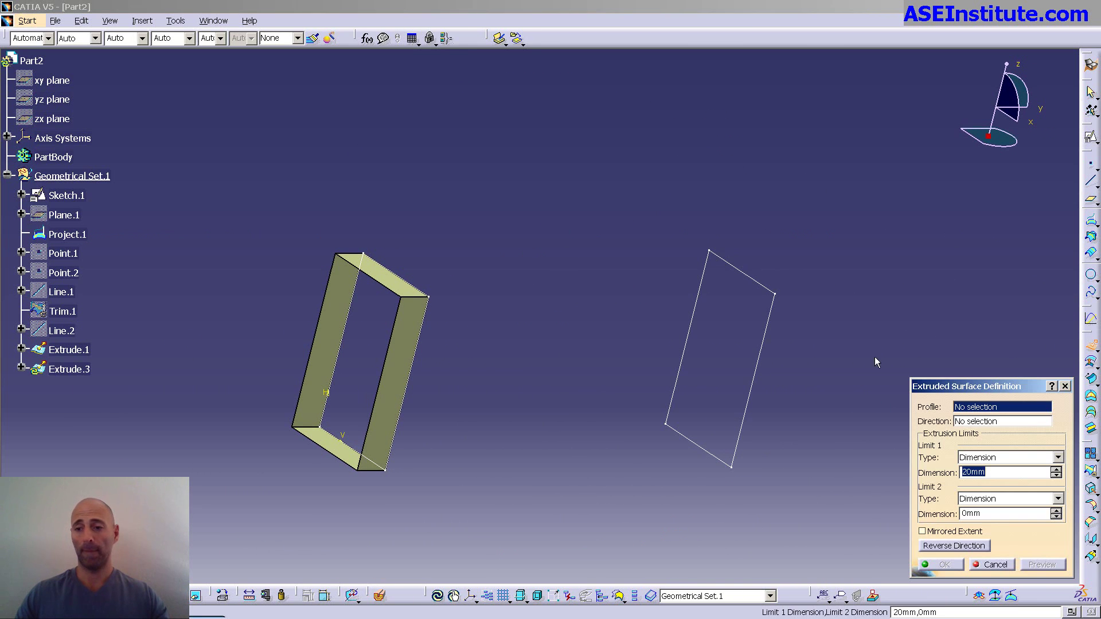
left_click(754, 393)
left_click(942, 563)
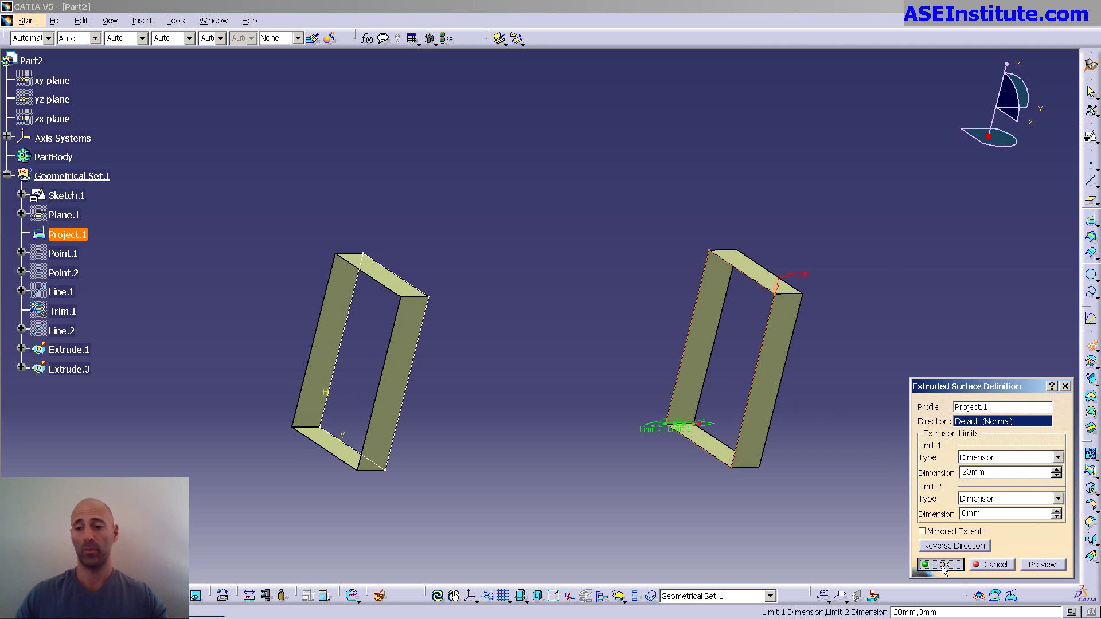
left_click(688, 350)
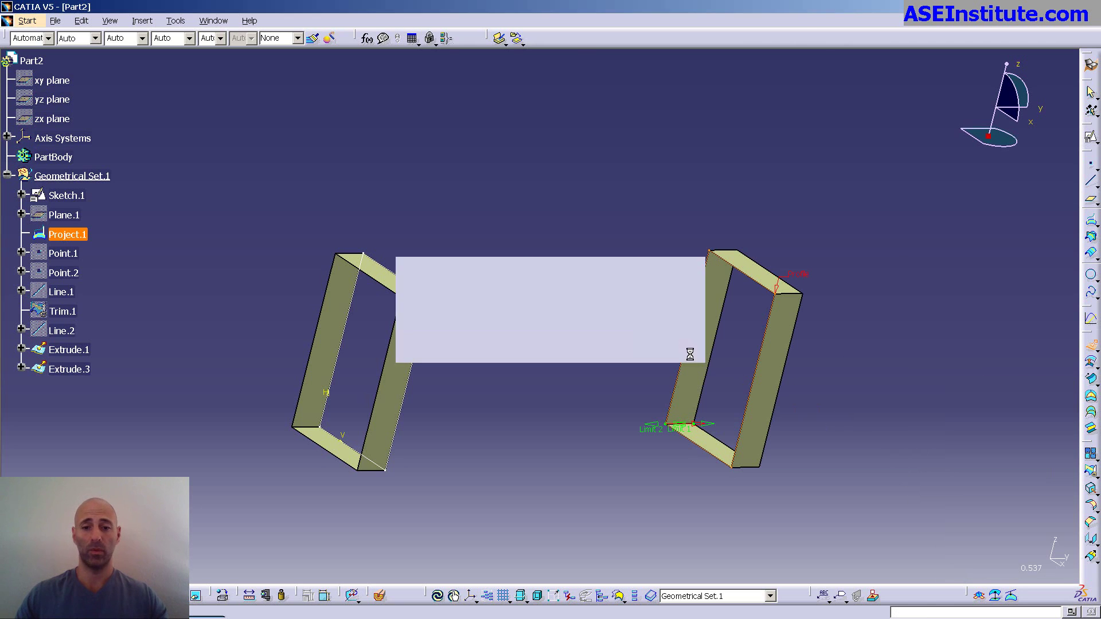
middle_click_drag(927, 407, 669, 383)
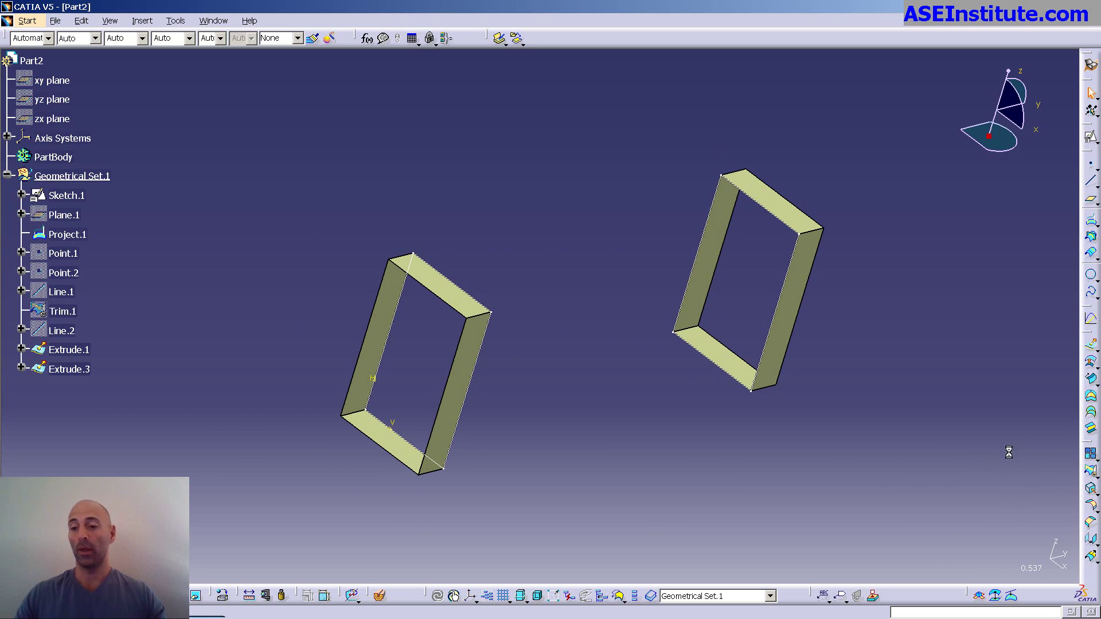
Loft Sketch.1 on Extrude.1 to Project.1 on Extrude.3 as a multi-sections surface.
left_click(1091, 411)
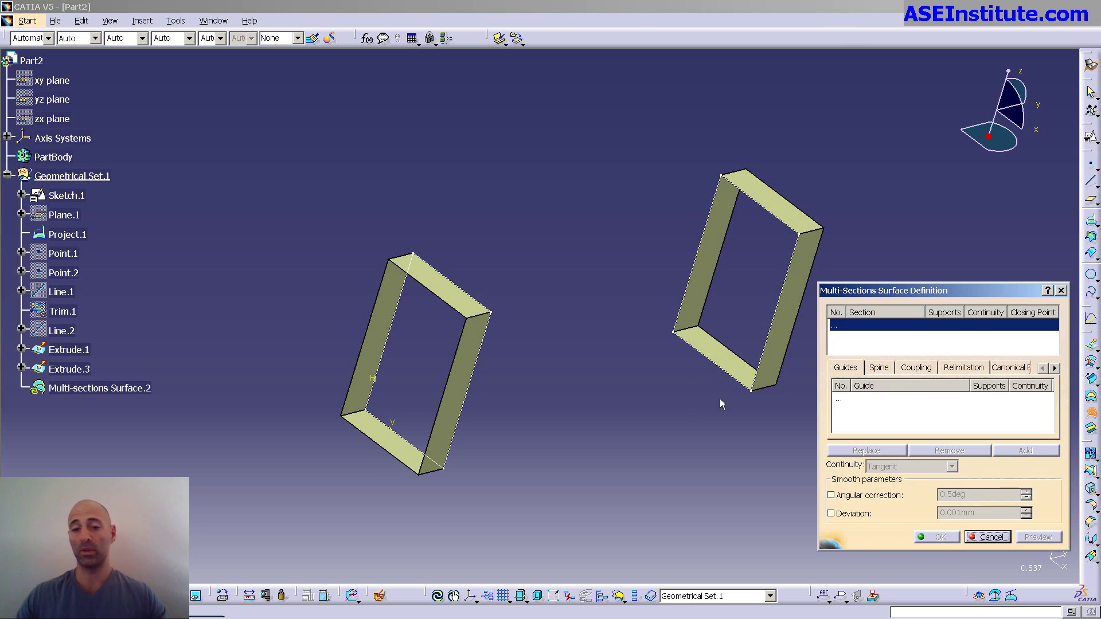
left_click(396, 430)
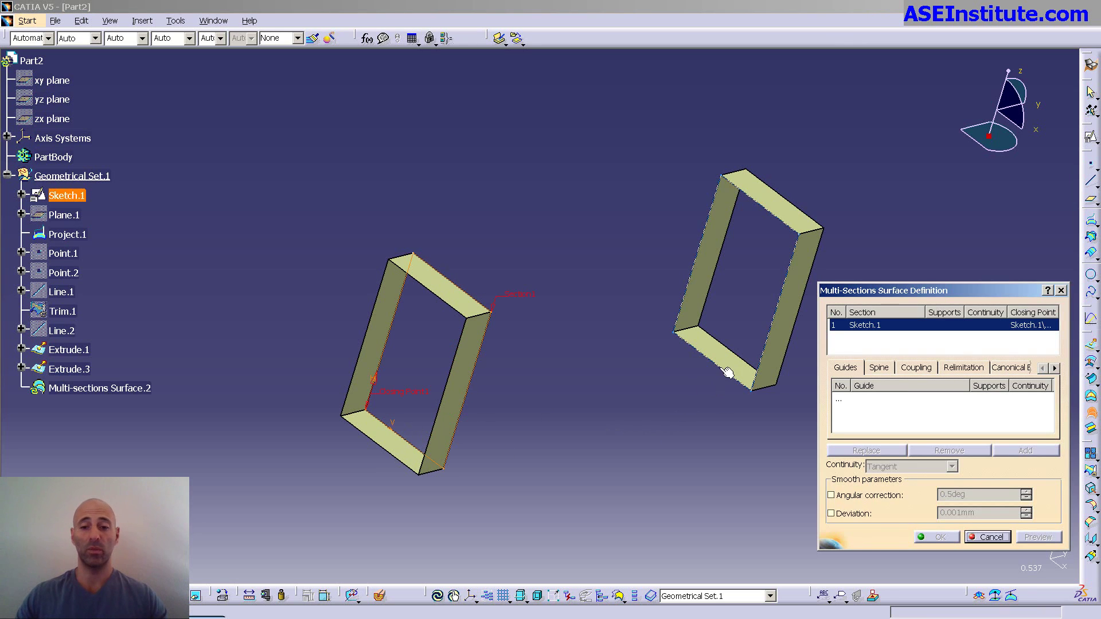
left_click(374, 457)
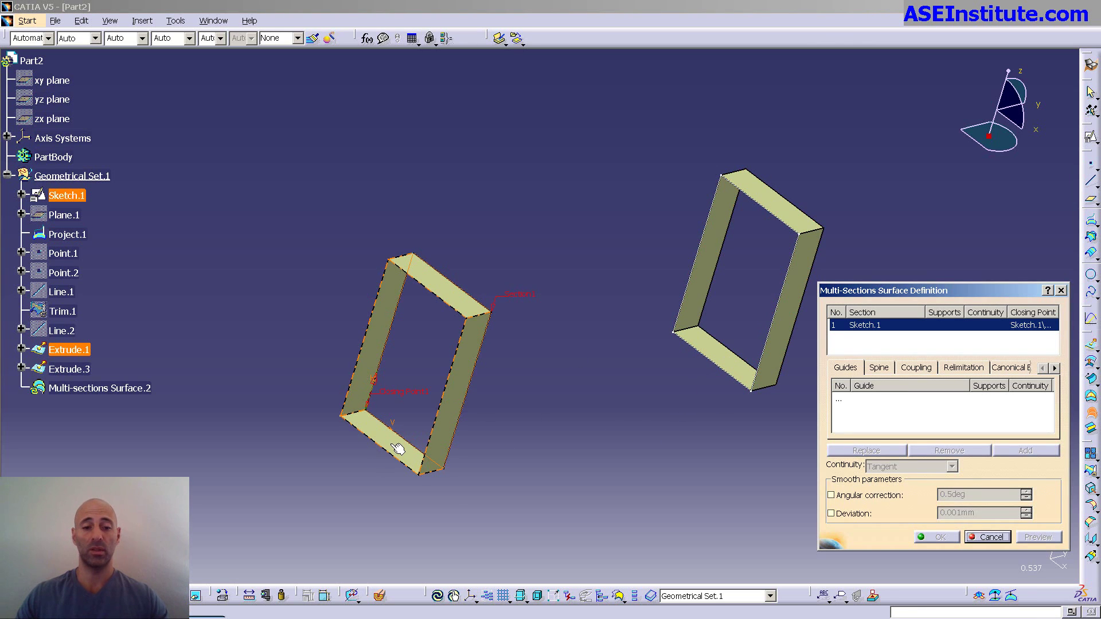
left_click(705, 354)
left_click(734, 360)
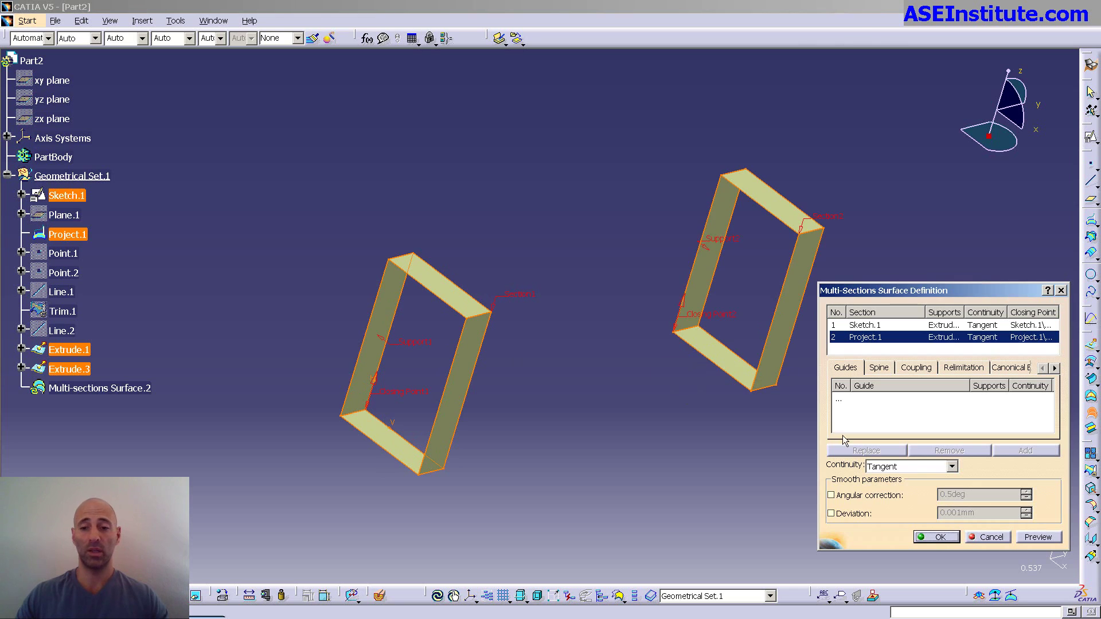
left_click(940, 537)
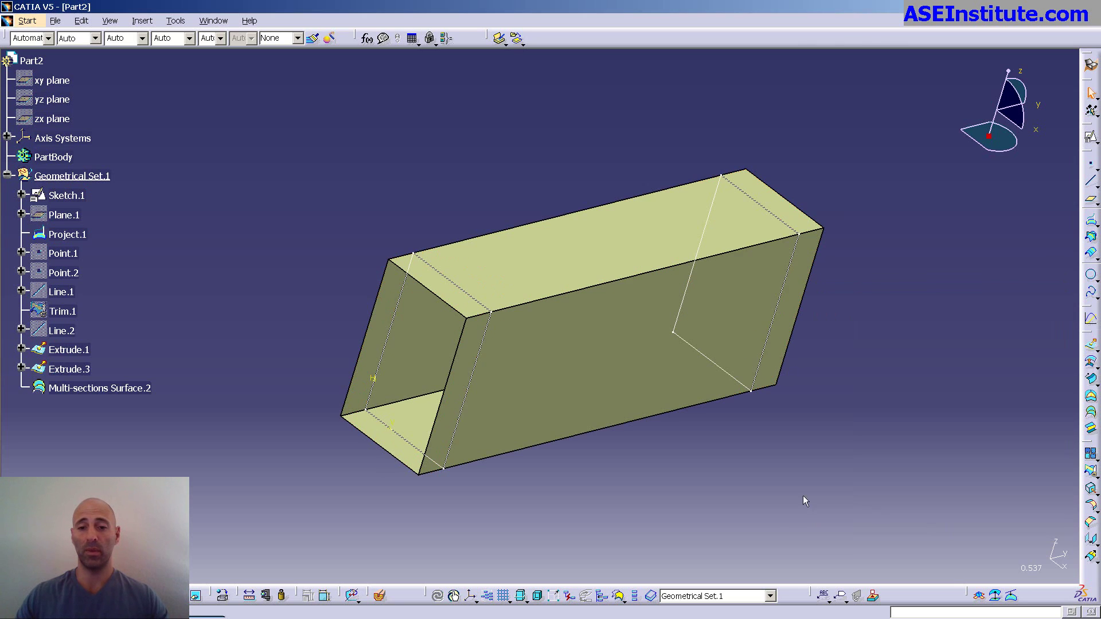
Hide Extrude.1 and Extrude.3.
right_click(463, 383)
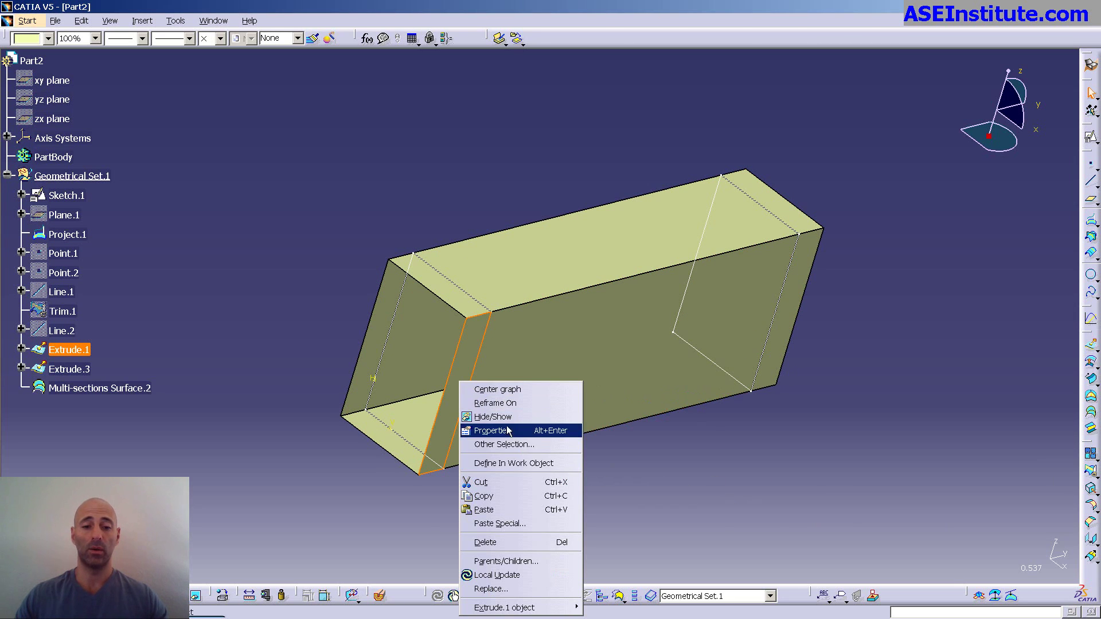
left_click(492, 416)
right_click(799, 325)
left_click(810, 358)
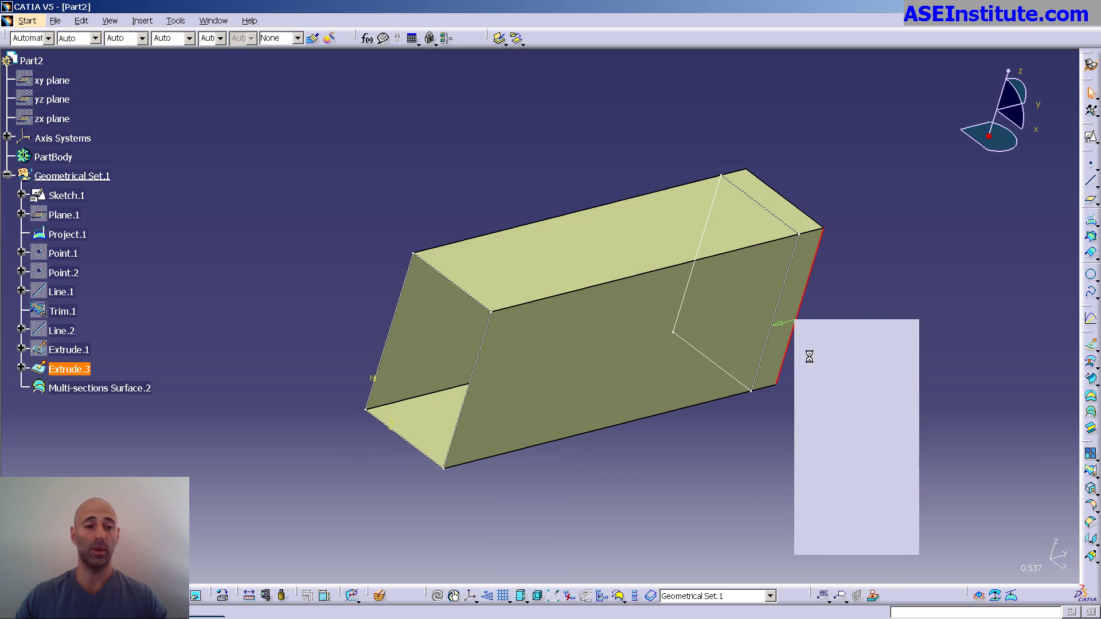
Show Line.1 and Line.2, and inspect Line.2's definition without changes.
left_click(61, 292)
left_click(73, 331, "ctrl")
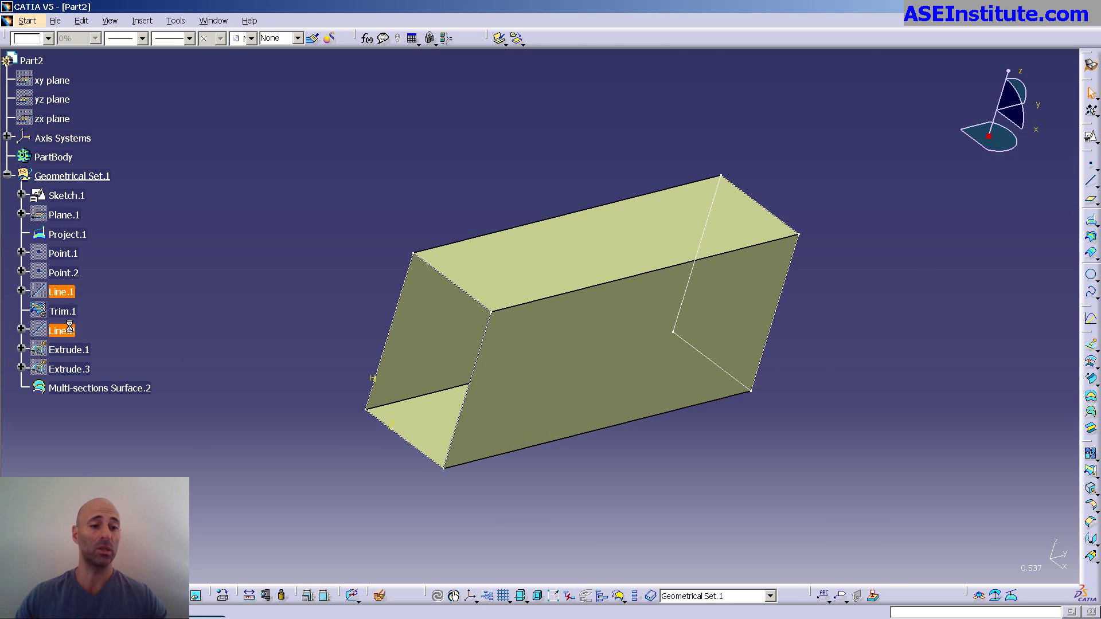
right_click(70, 327)
left_click(99, 361)
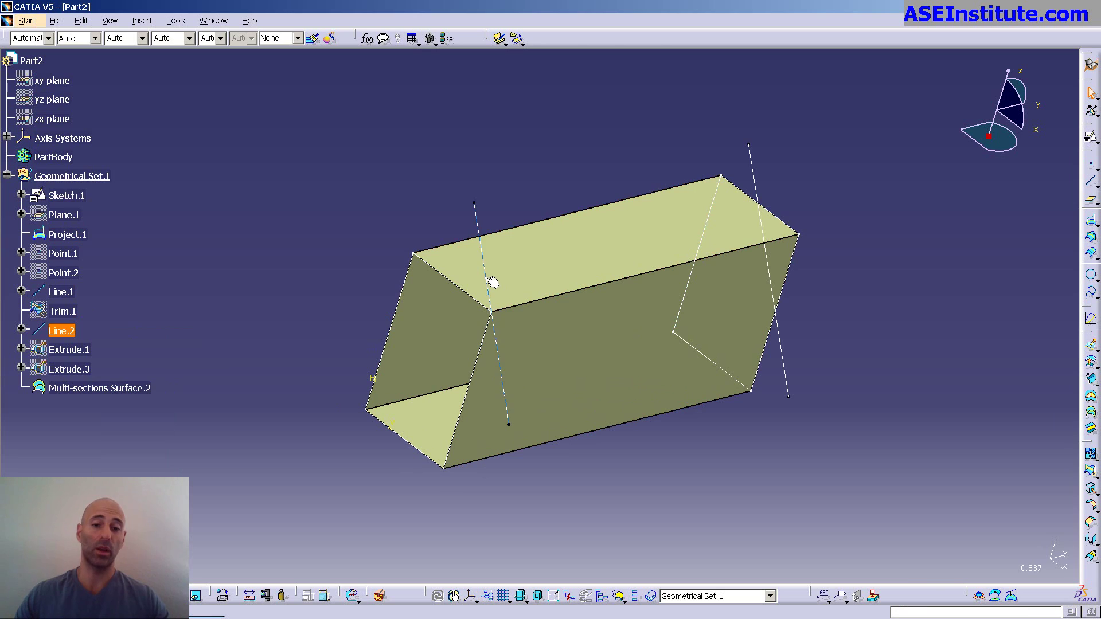
double_click(500, 334)
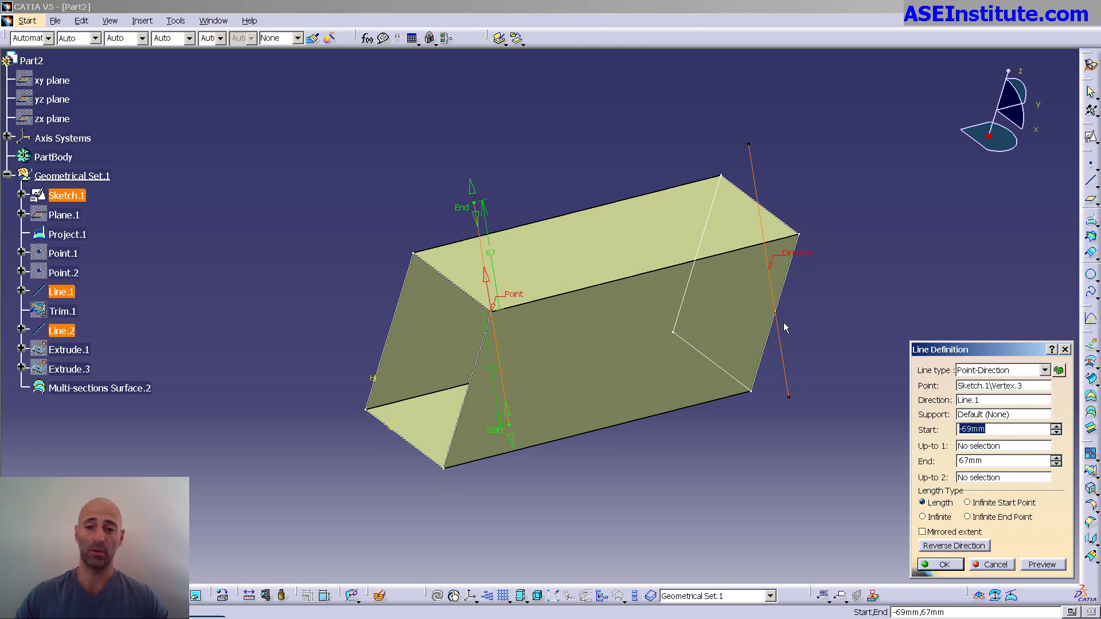
key("Escape")
left_click(761, 443)
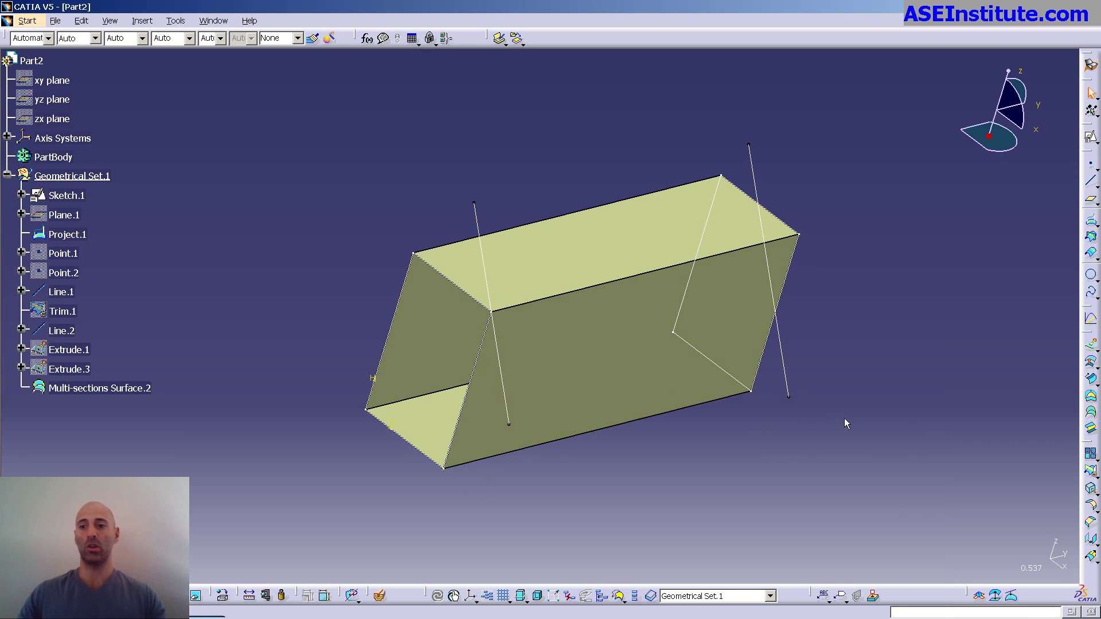
Extrude Line.2 20 mm along the zx plane direction as Extrude.4.
left_click(1088, 345)
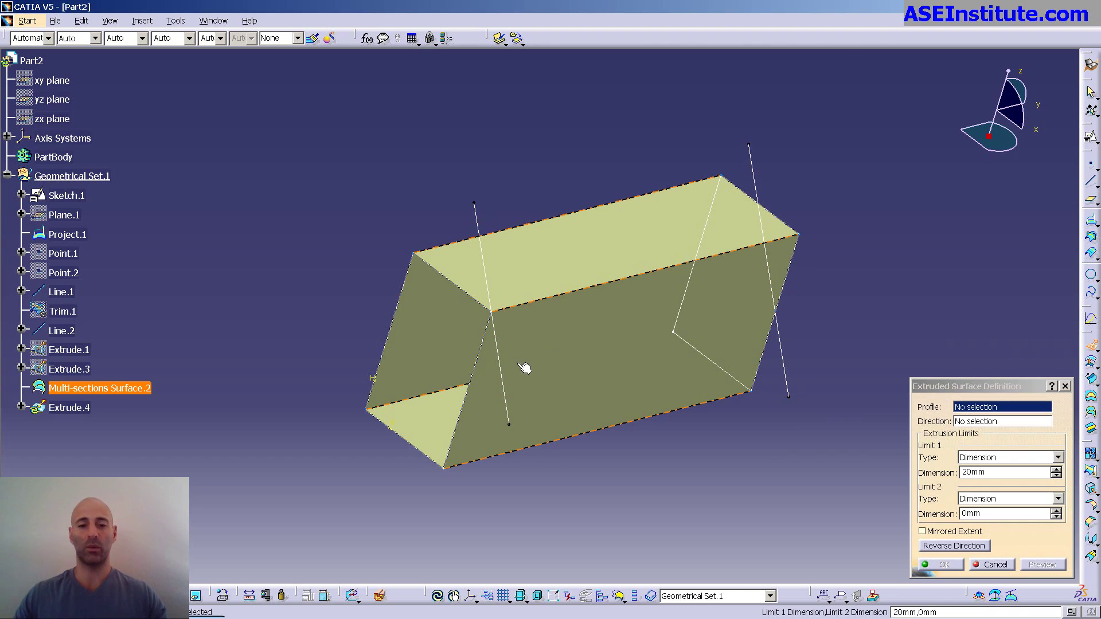
left_click(499, 390)
middle_click_drag(744, 406, 550, 298)
left_click(67, 125)
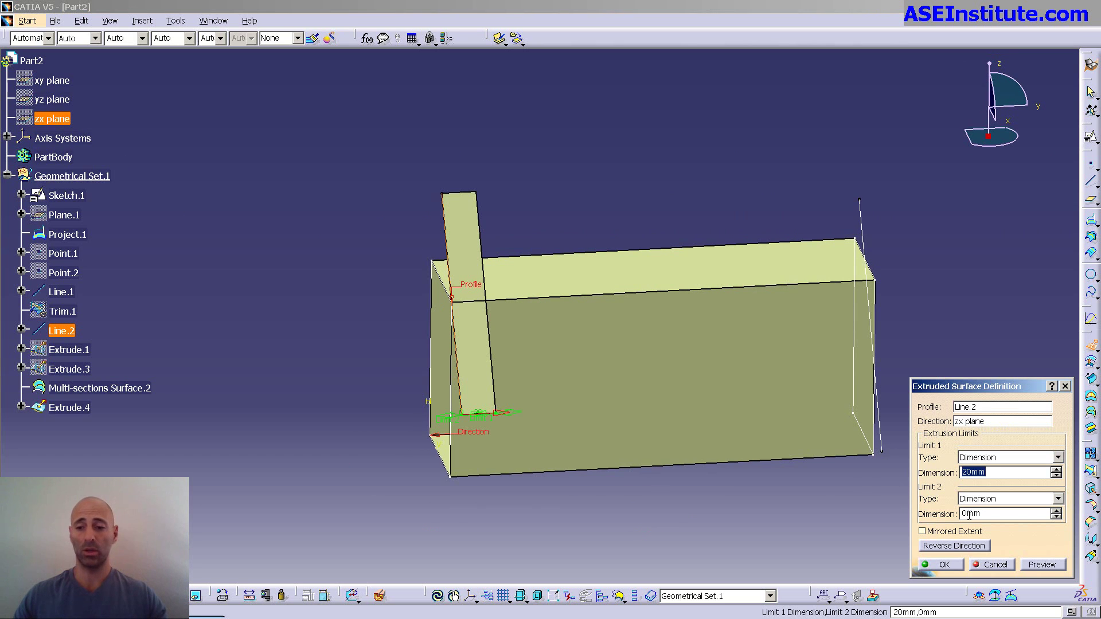
left_click(980, 550)
Extrude Line.1 20 mm along zx as Extrude.5, then start a blend from Line.1.
left_click(1002, 408)
left_click(61, 291)
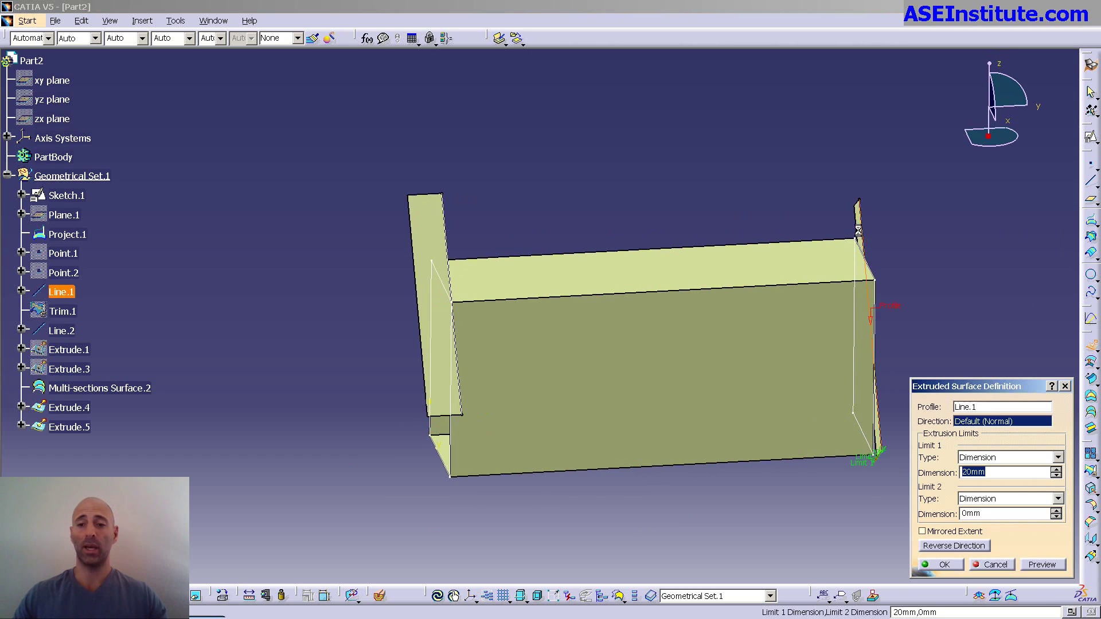
left_click(81, 120)
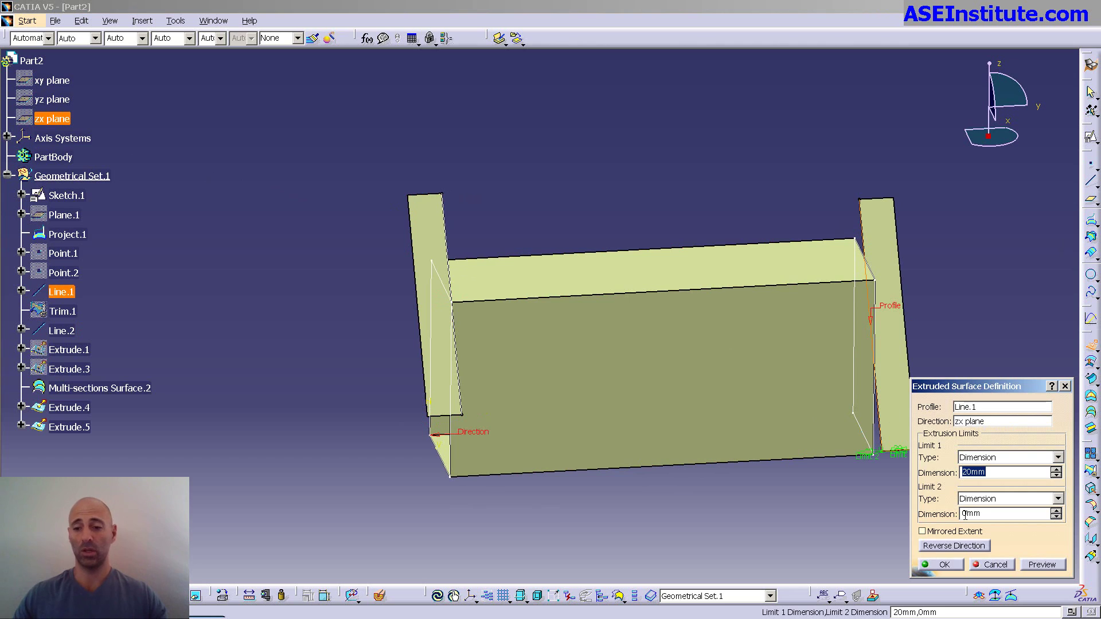
left_click(944, 565)
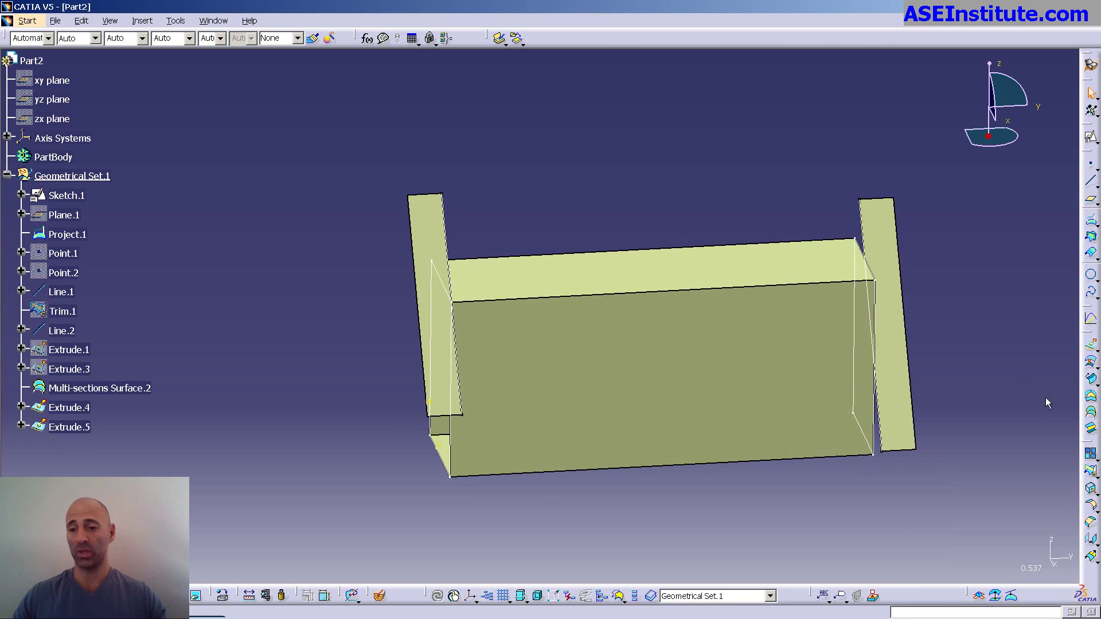
left_click(1091, 427)
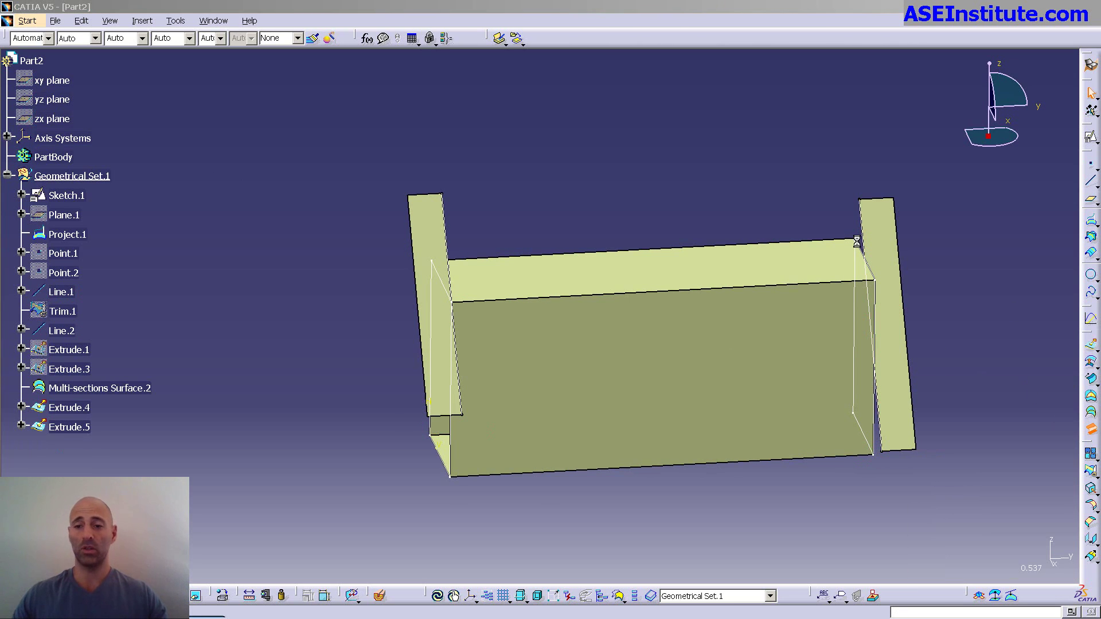
left_click(864, 230)
Build Blend.1 from Line.1 on Extrude.5 to Line.2 on Extrude.4.
left_click(887, 229)
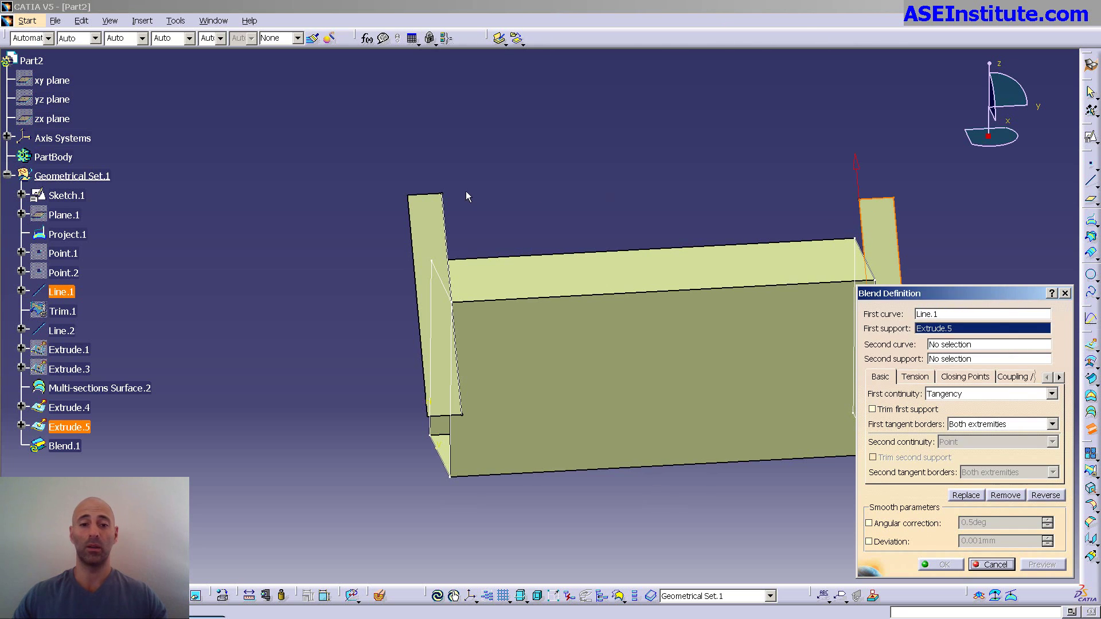
left_click(450, 218)
left_click(422, 219)
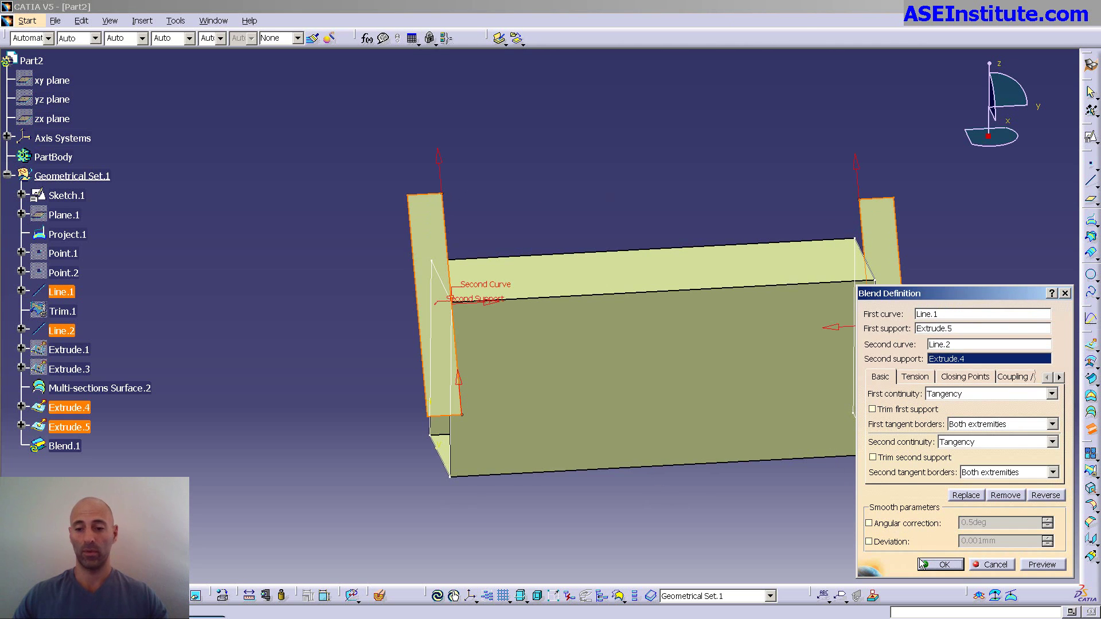
left_click(941, 564)
middle_click_drag(725, 405, 916, 449)
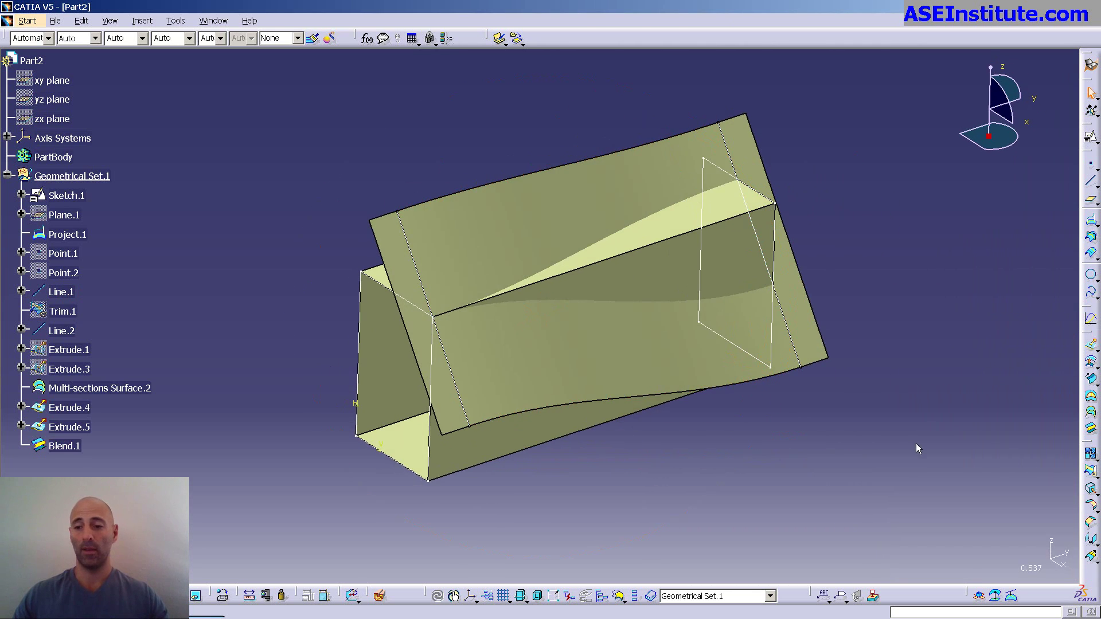
Trim Multi-sections Surface.2 and Blend.1 against each other, keeping the other side, as Trim.2.
left_click(1090, 472)
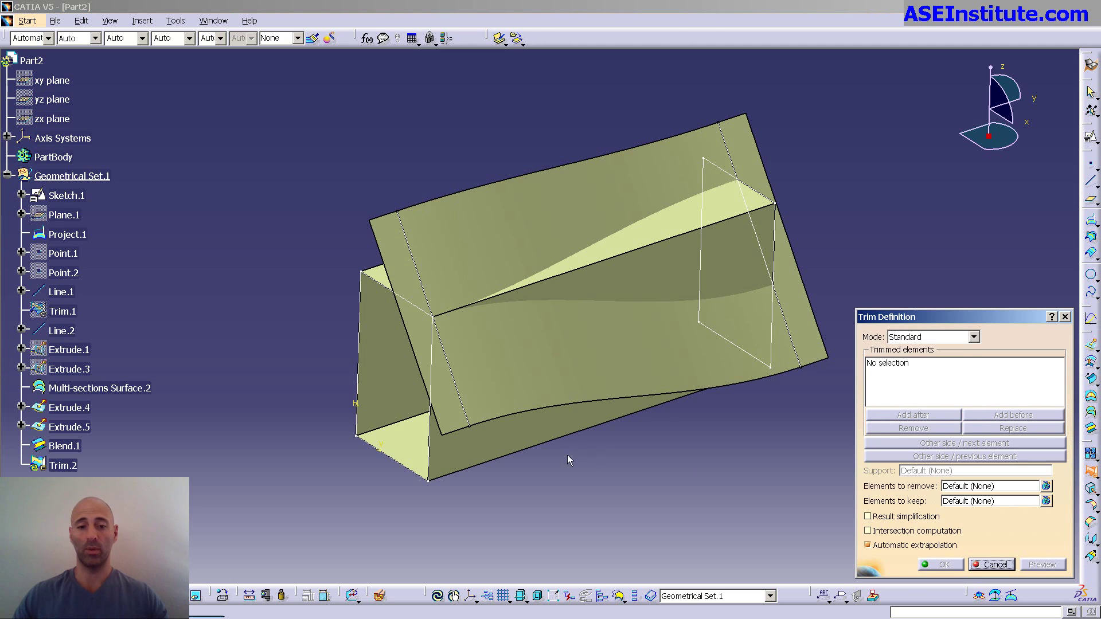
left_click(406, 390)
left_click(561, 361)
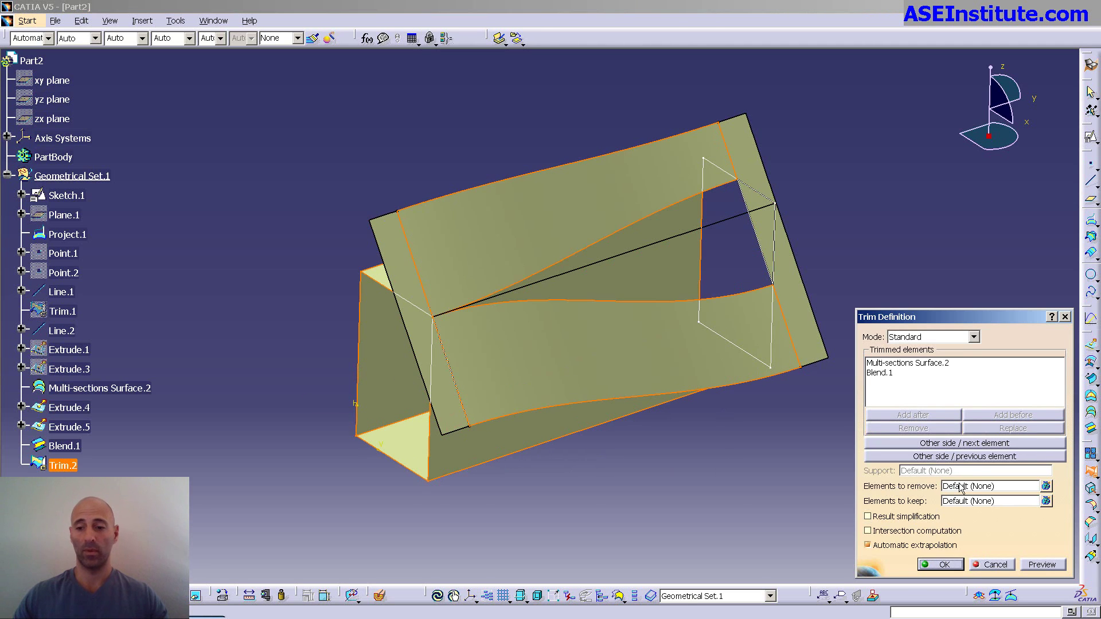
left_click(978, 457)
left_click(941, 564)
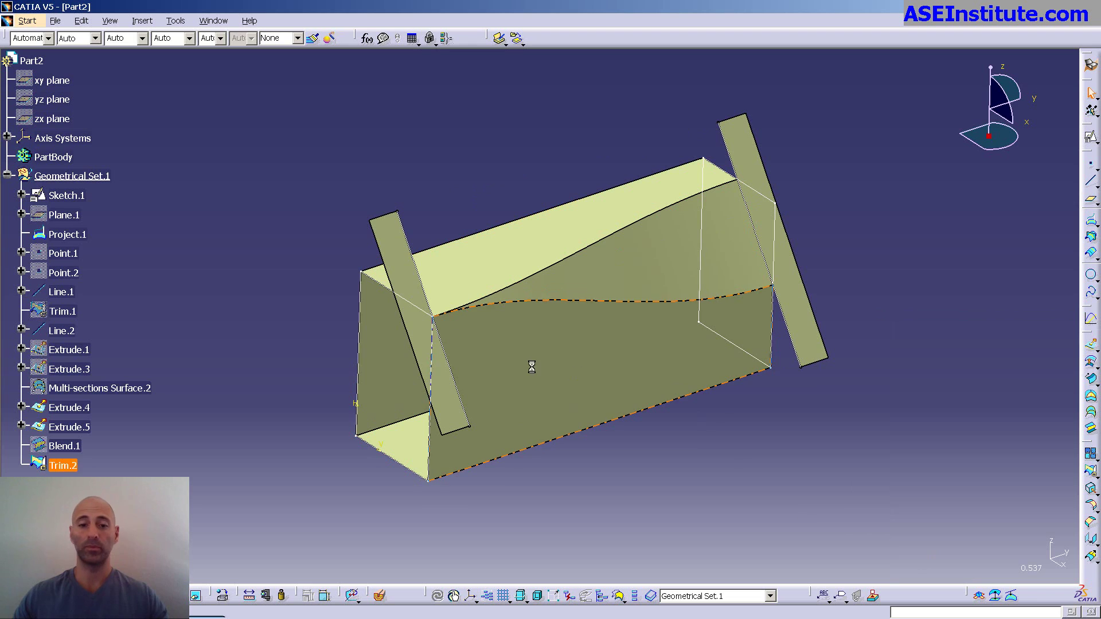
middle_click_drag(727, 445, 536, 423)
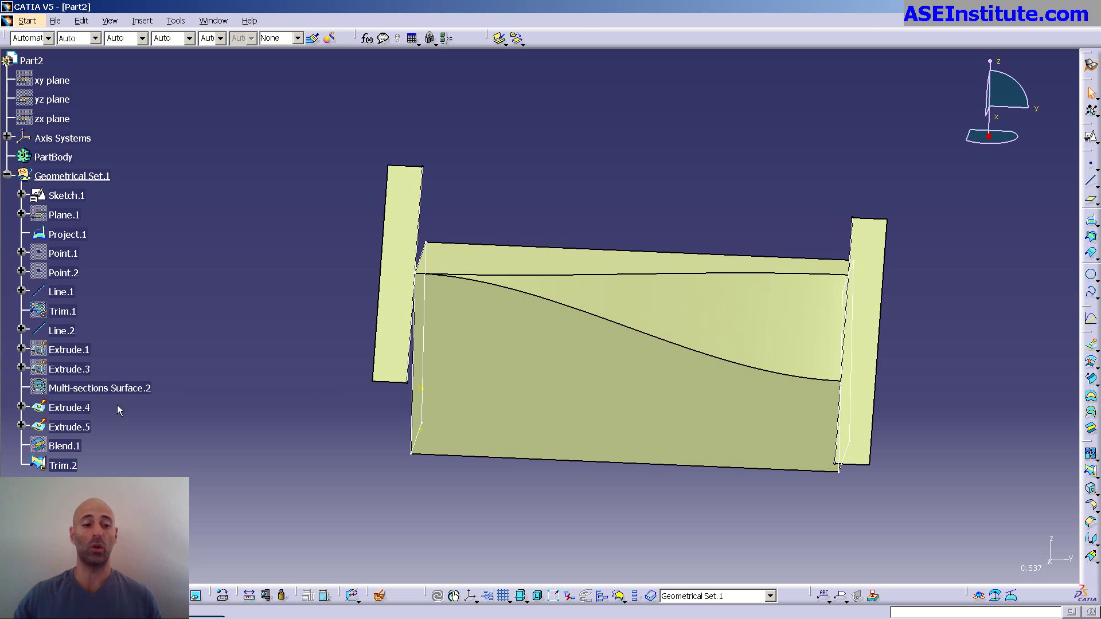
Edit Blend.1 and change its first tension T1 from the default 1 to 1.8.
double_click(65, 446)
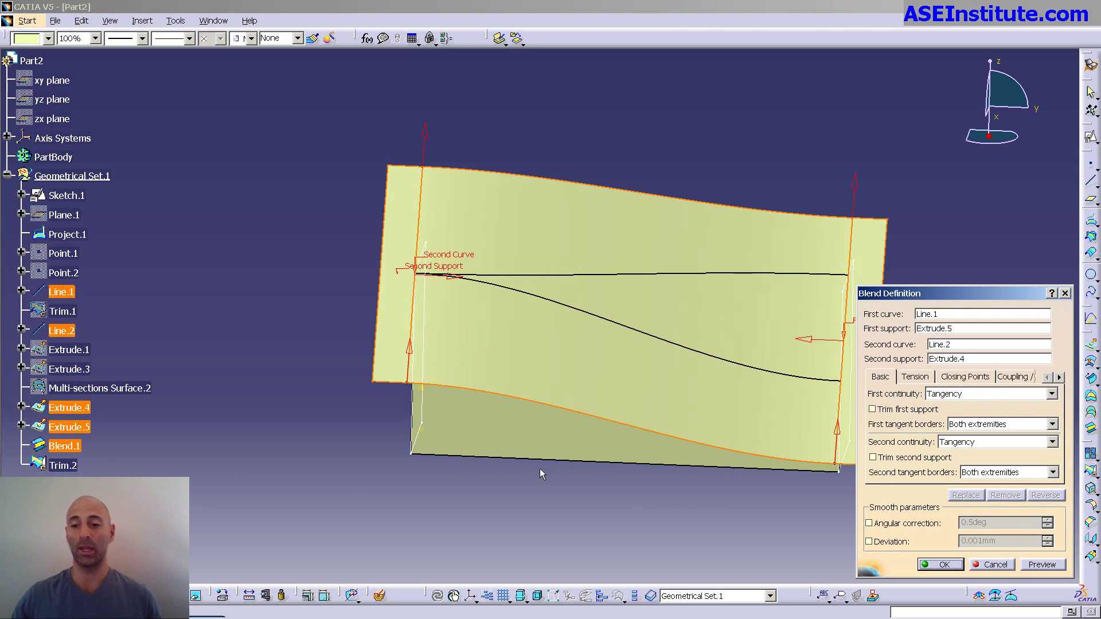
middle_click_drag(543, 284, 553, 290)
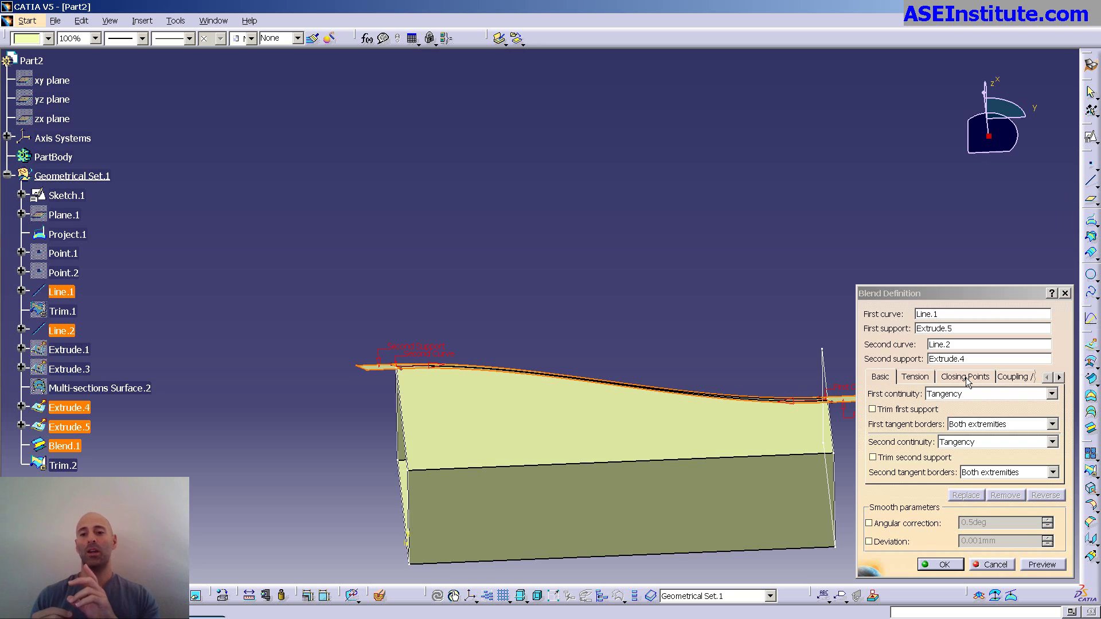
left_click(920, 378)
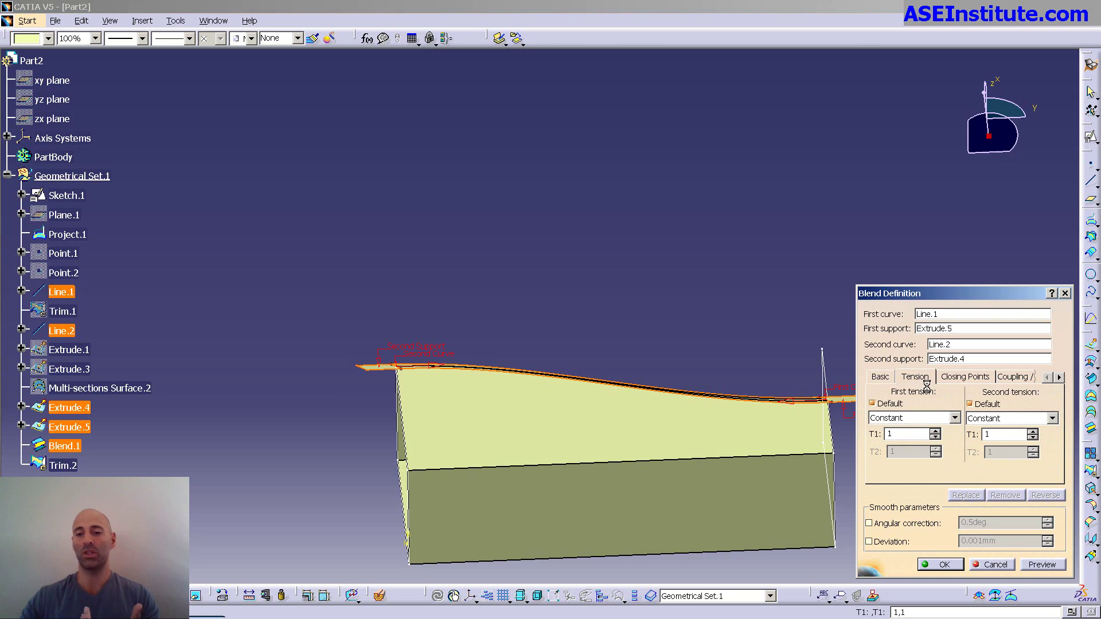
type(".8")
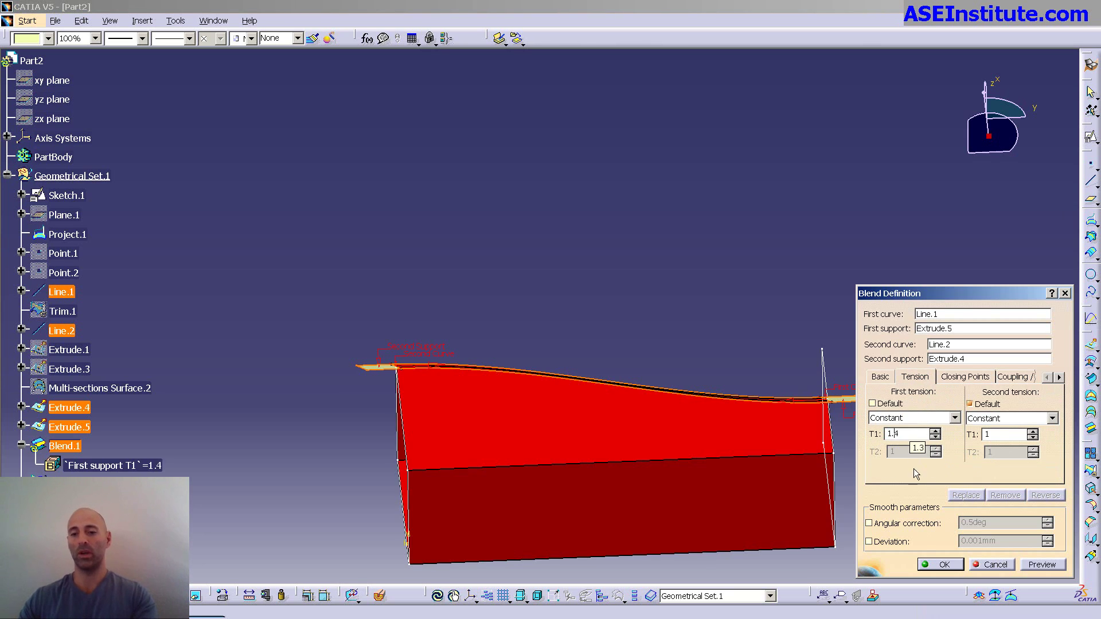
left_click(941, 565)
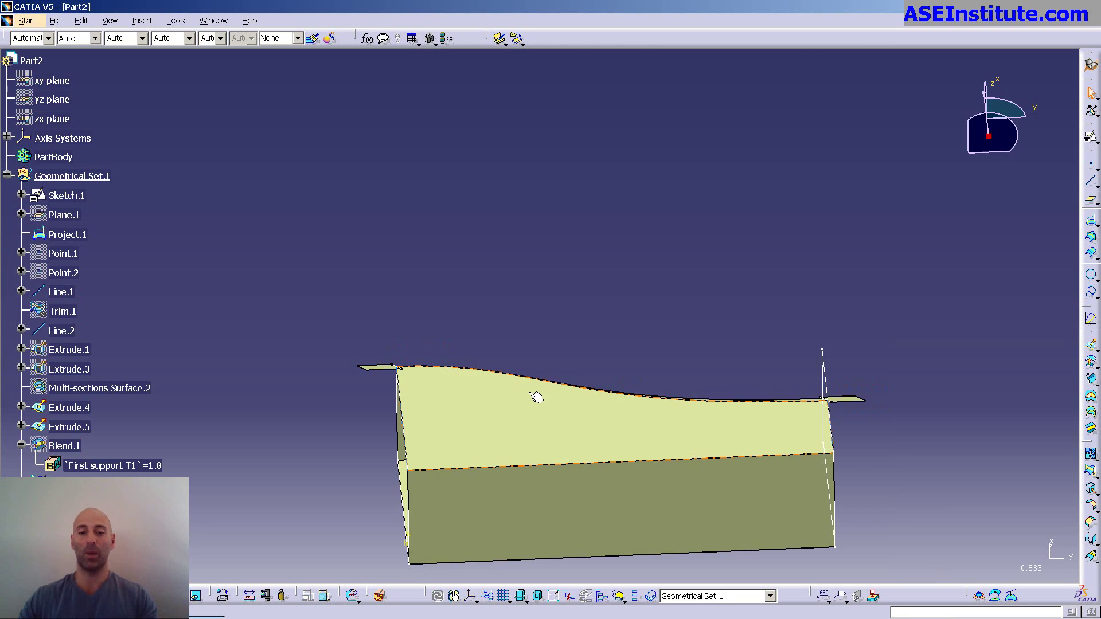